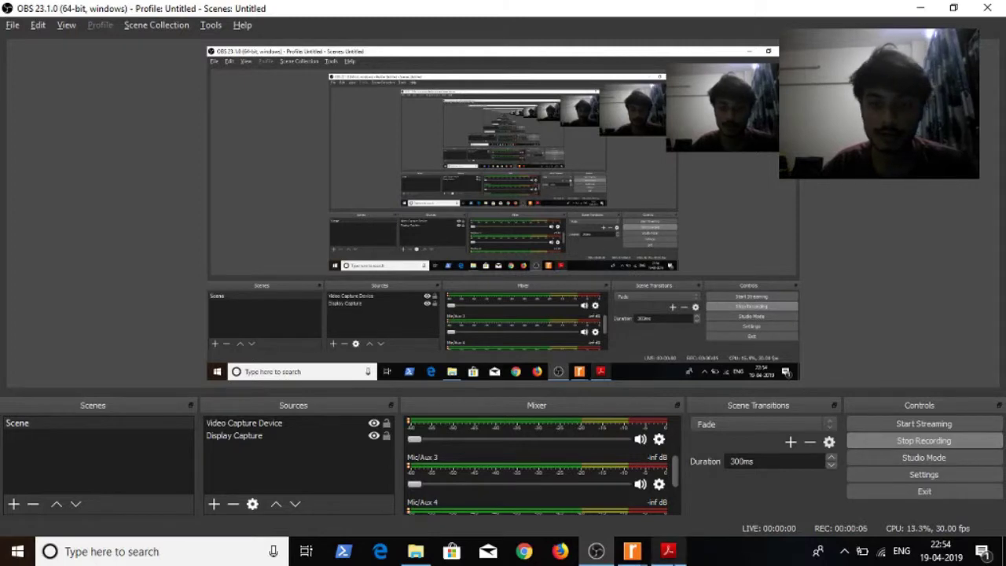
- Show Lab8.pdf at the Network Design lab on page 43, then bring back the Riverbed project
click(668, 550)
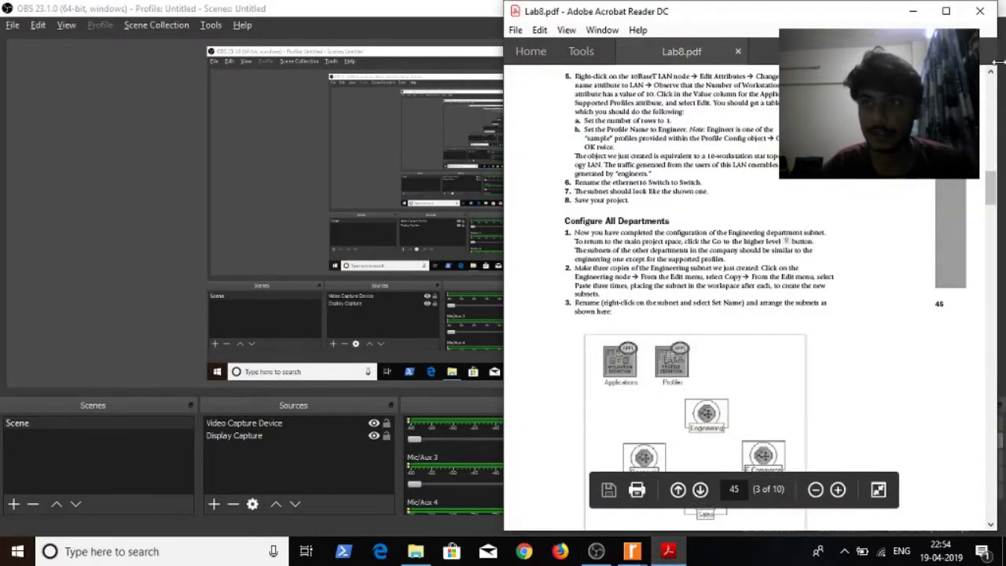
scroll(993, 72, up, 10)
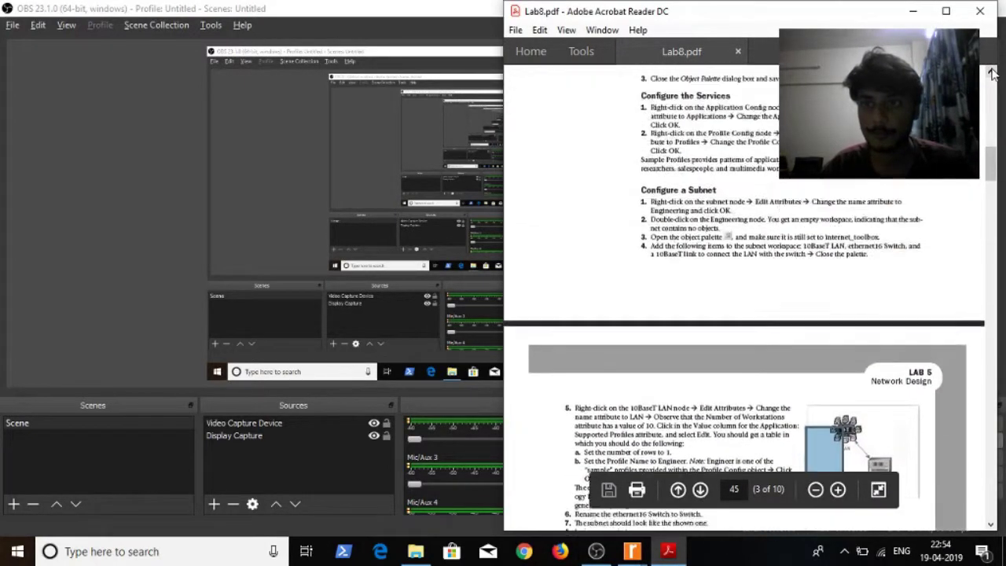
scroll(993, 72, up, 10)
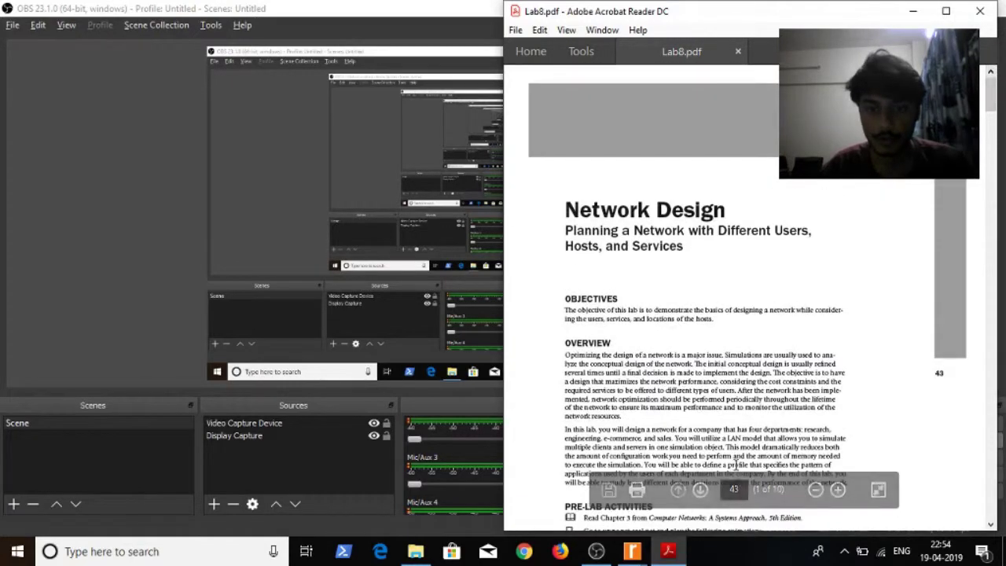
mouse_move(633, 551)
right_click(683, 492)
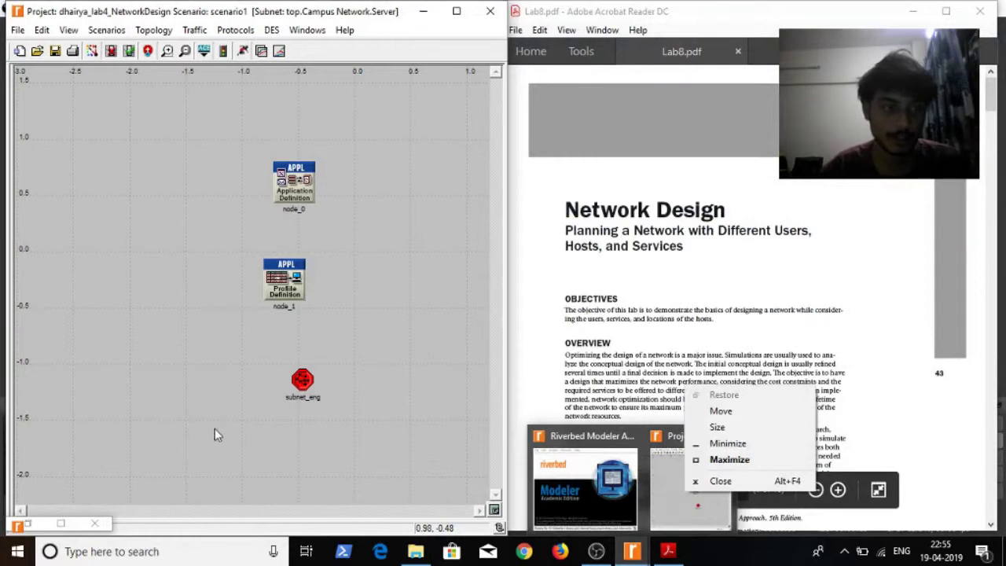
- From the restored Object Palette, place four Logical Subnets, subnet_0 to subnet_3, in the workspace
double_click(36, 529)
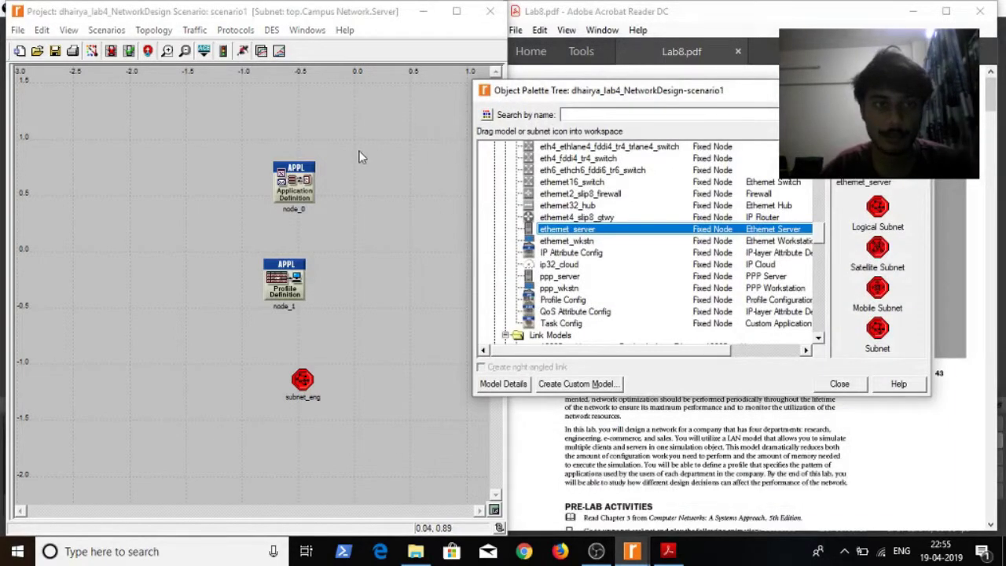
click(296, 203)
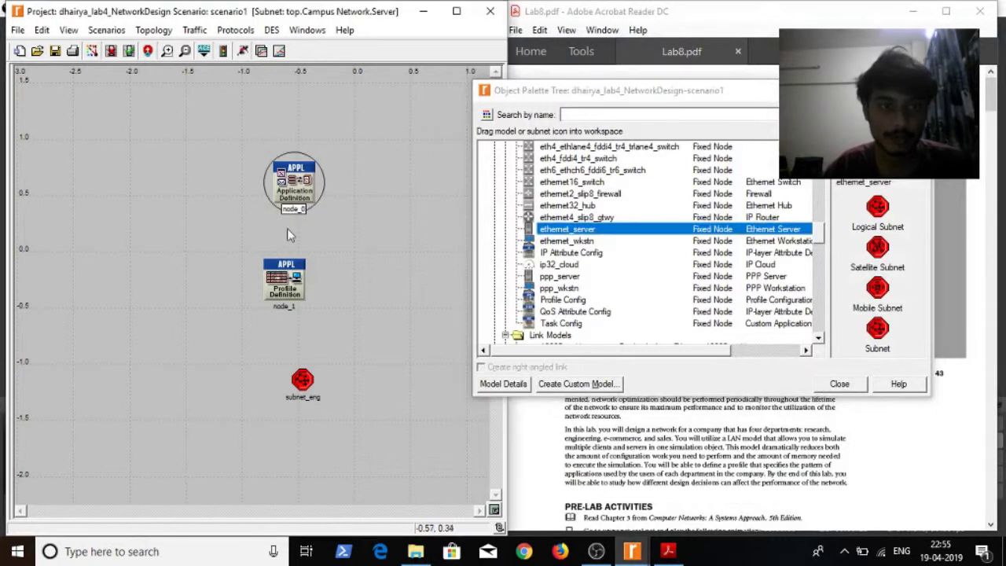
click(286, 293)
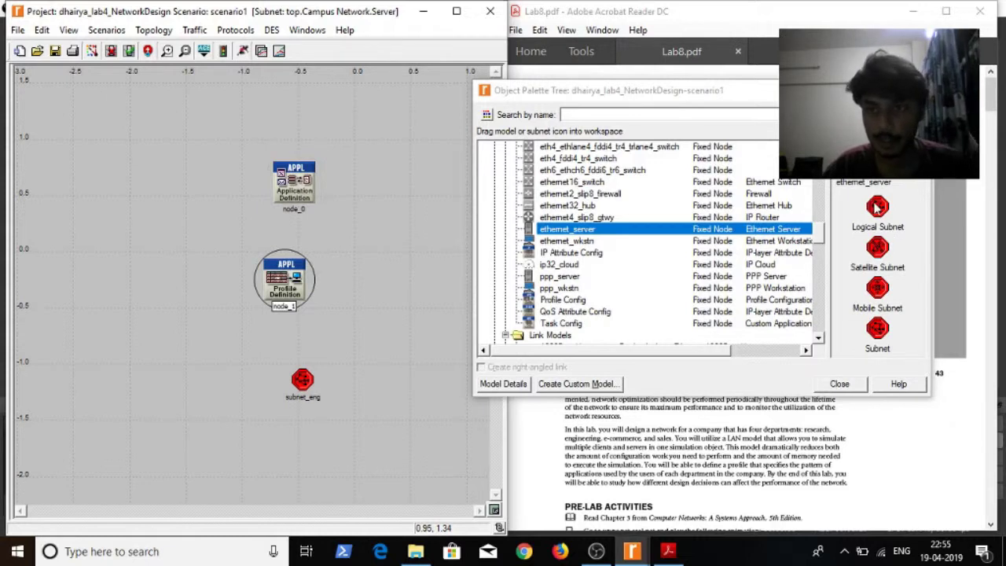
drag(877, 206, 383, 327)
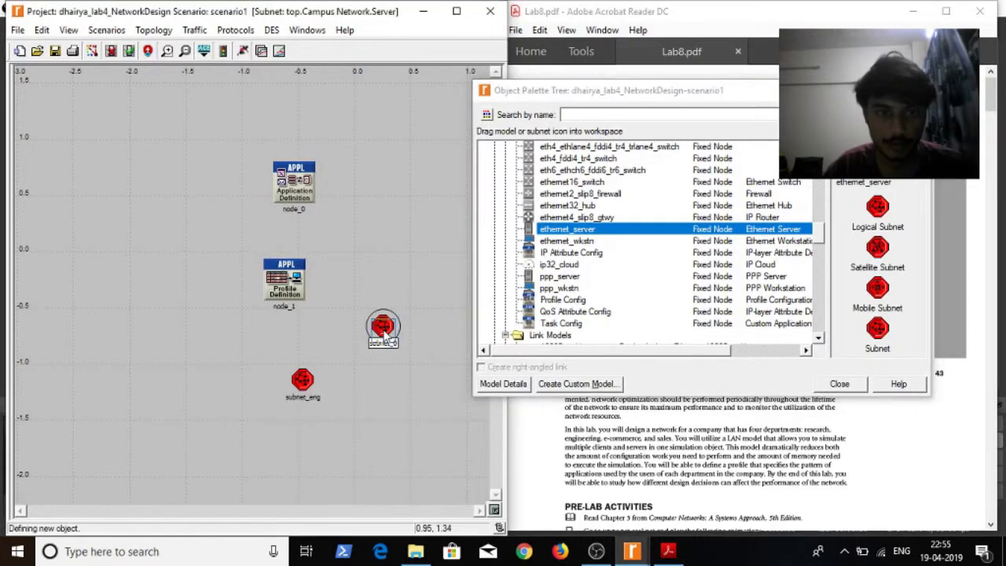
click(435, 386)
click(371, 453)
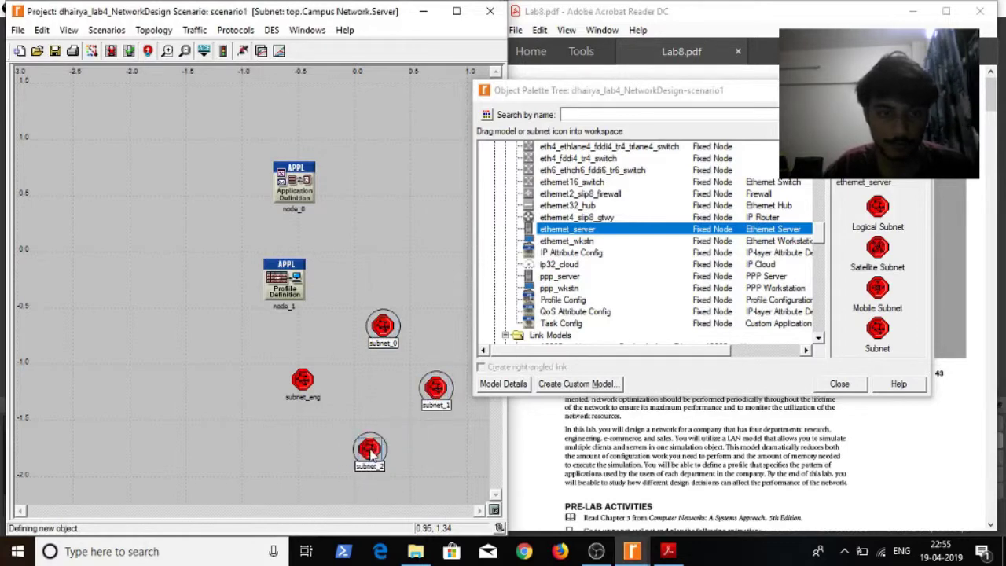
click(377, 388)
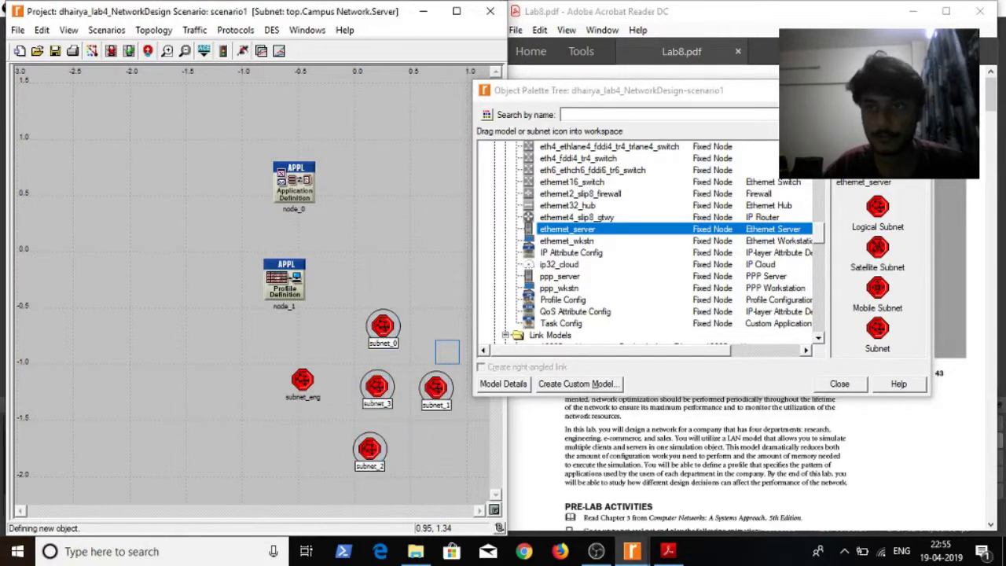
right_click(460, 236)
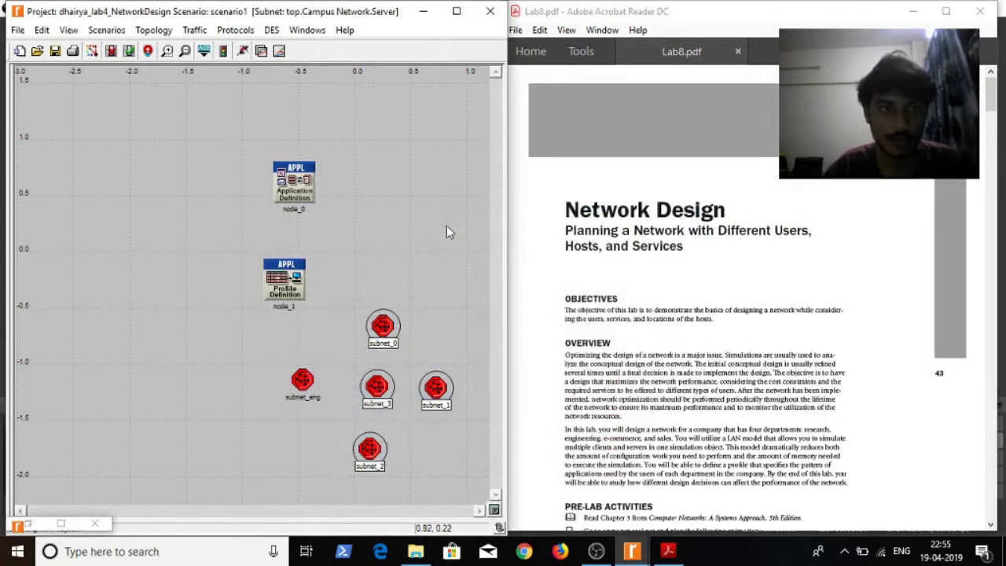
click(292, 185)
right_click(289, 188)
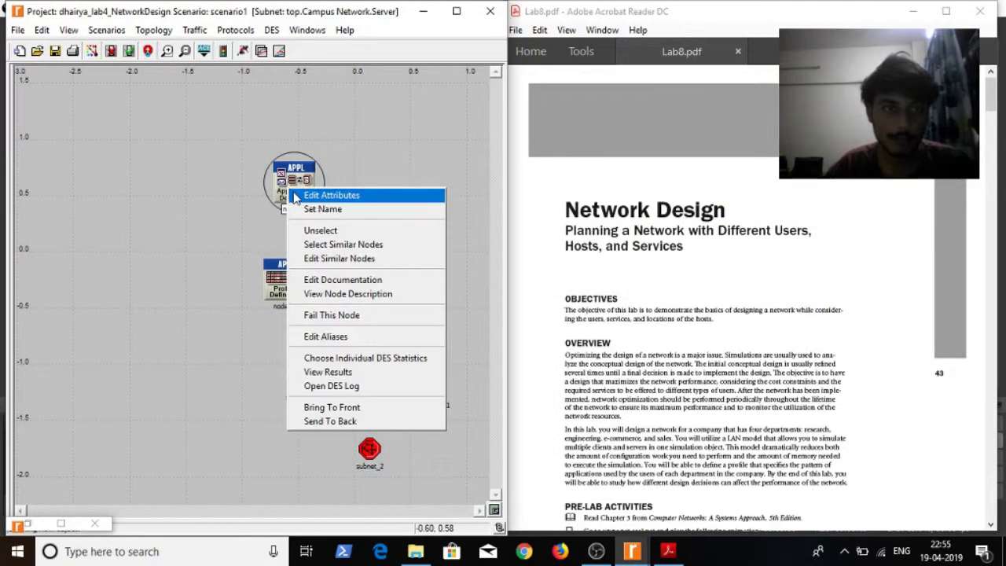
click(330, 195)
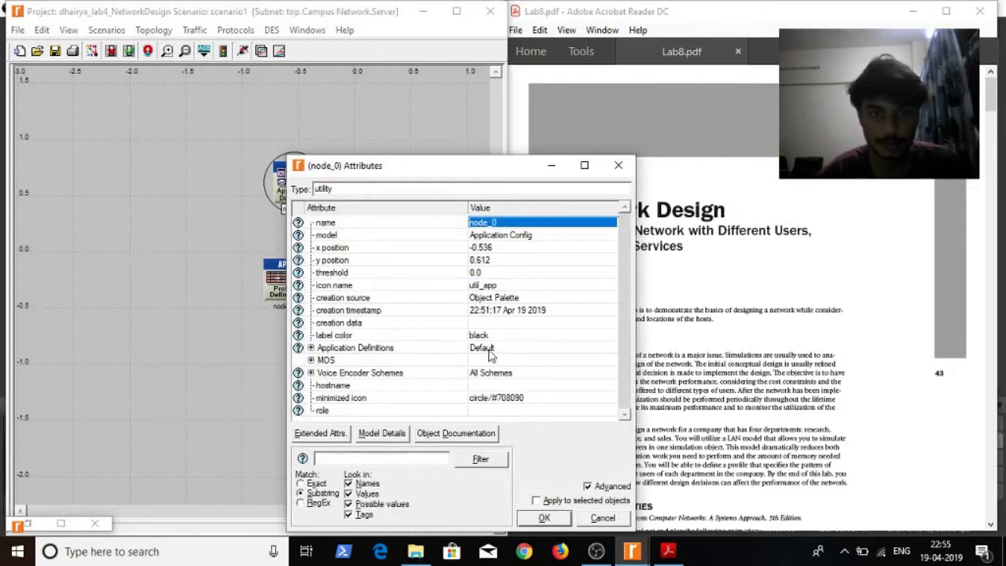
click(312, 351)
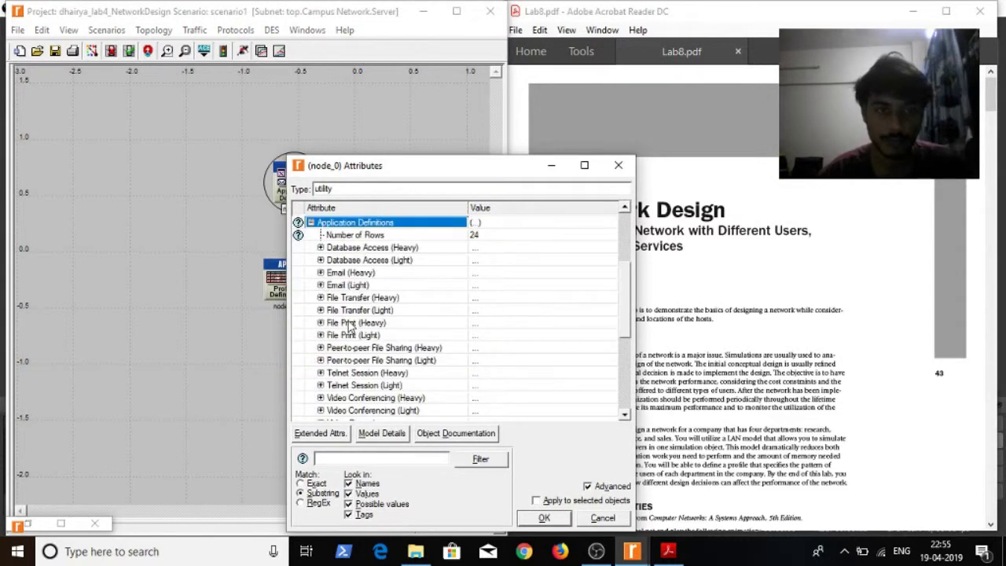
click(310, 223)
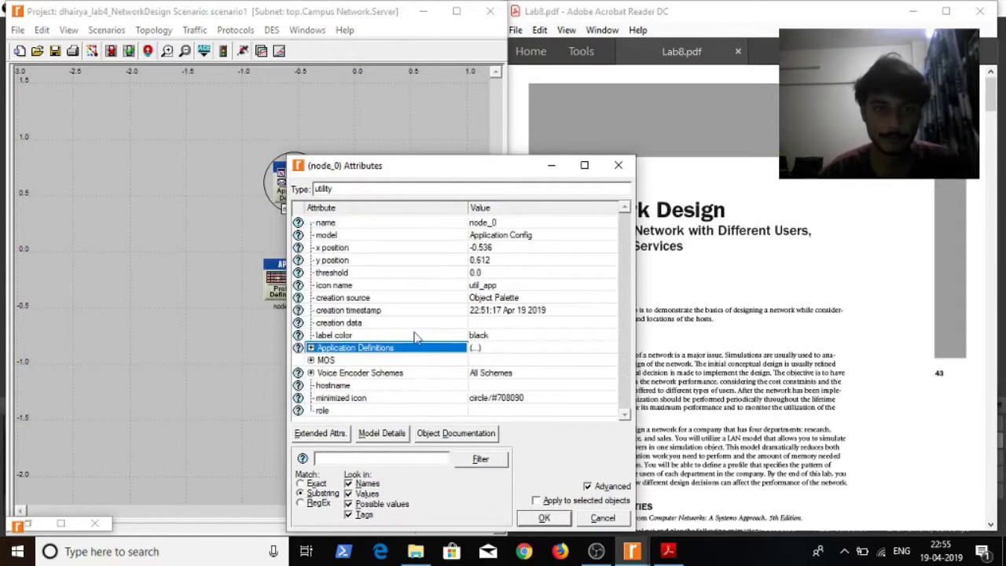
click(544, 518)
click(271, 276)
right_click(271, 278)
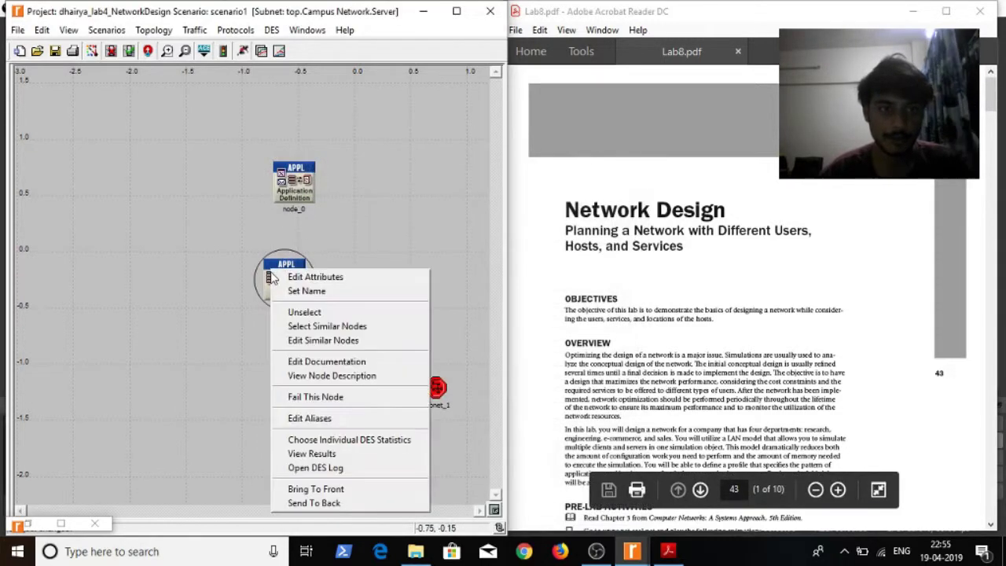
click(281, 283)
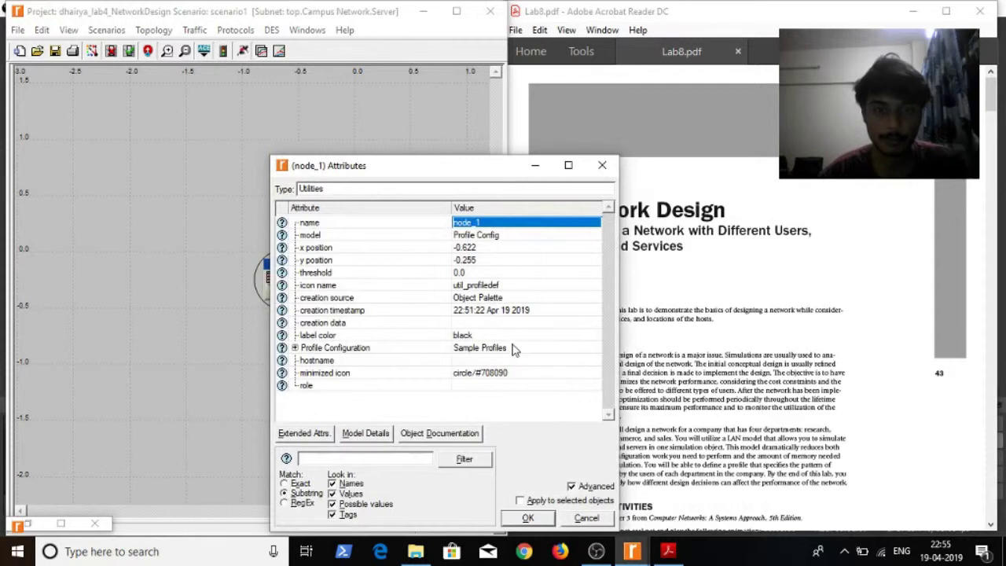
click(295, 350)
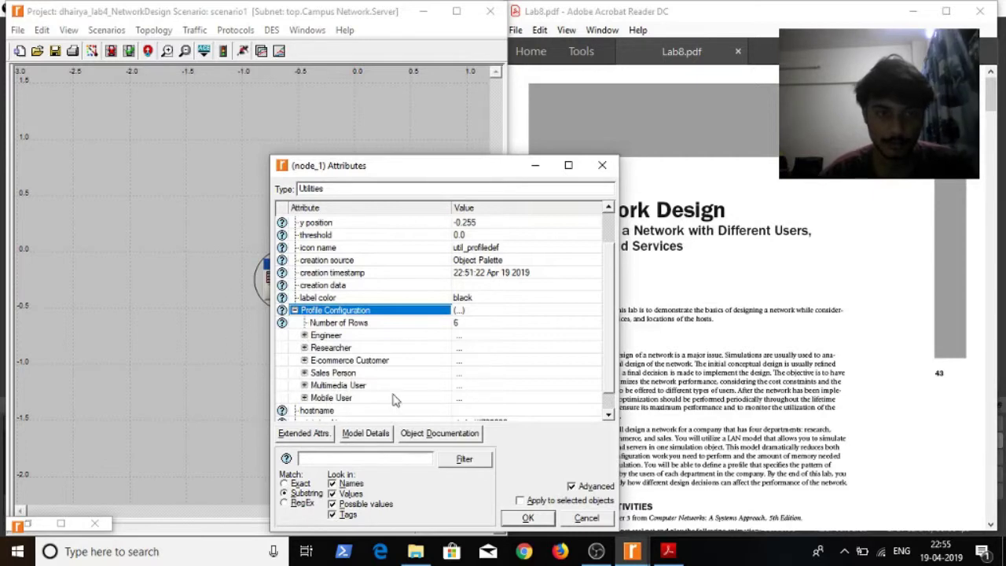
click(527, 518)
click(348, 277)
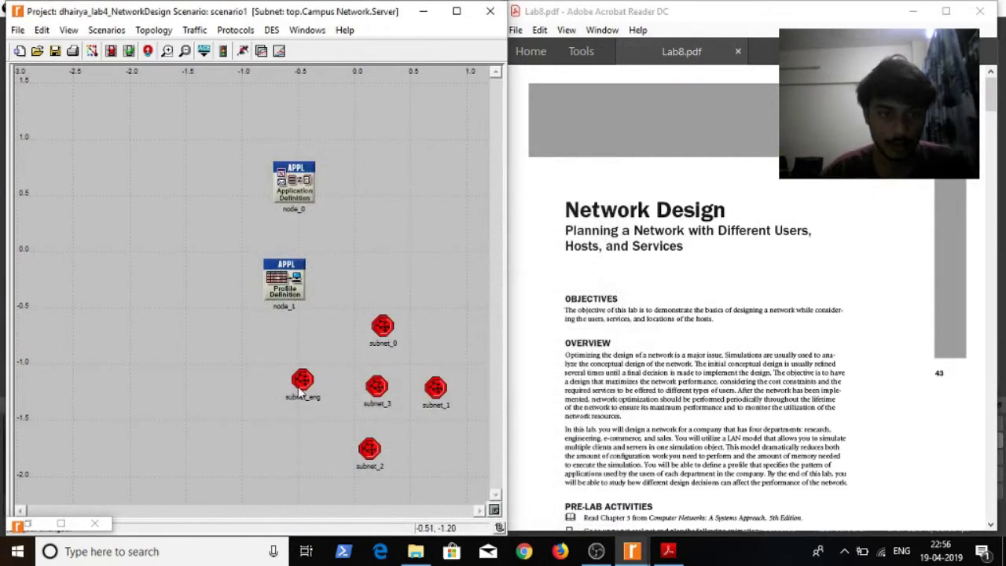
- Rename subnet_0 to subnet_research and subnet_1 to subnet_ecomm
click(382, 327)
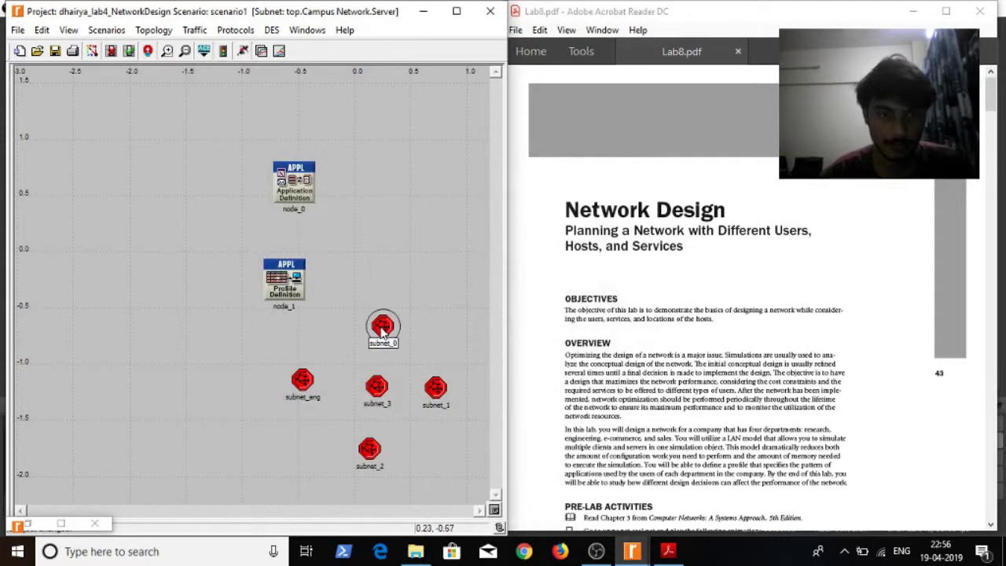
right_click(382, 330)
click(390, 336)
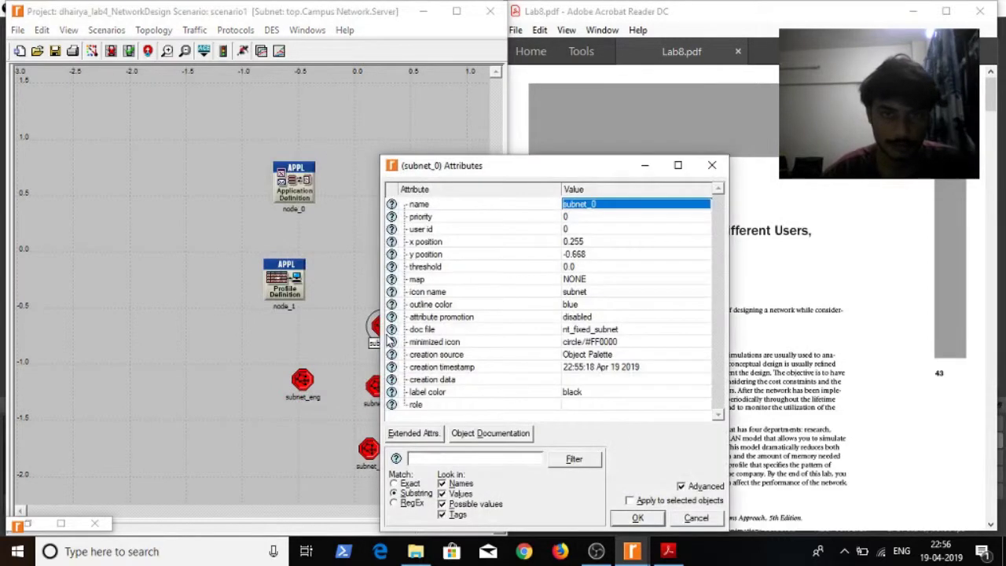
key(Escape)
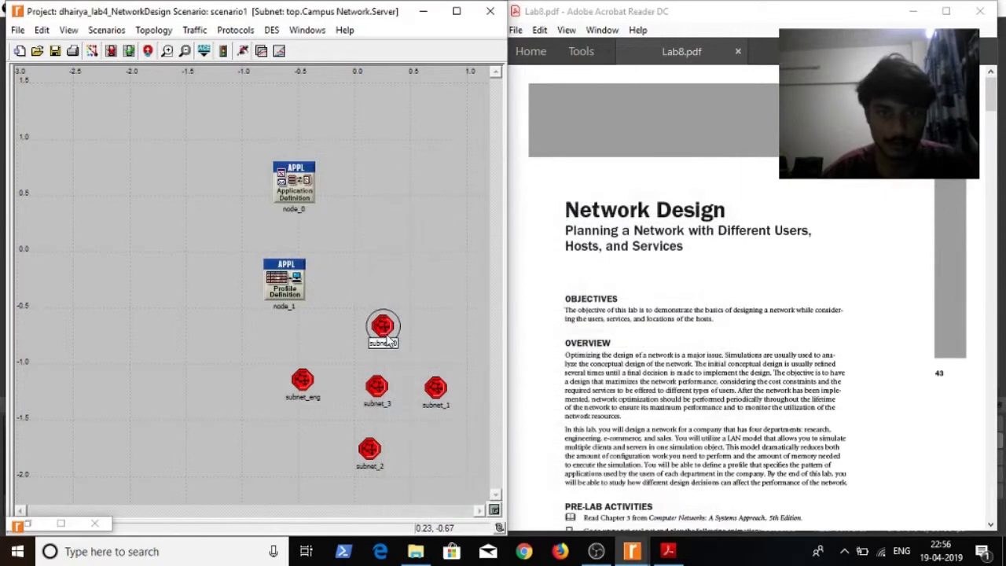
right_click(390, 336)
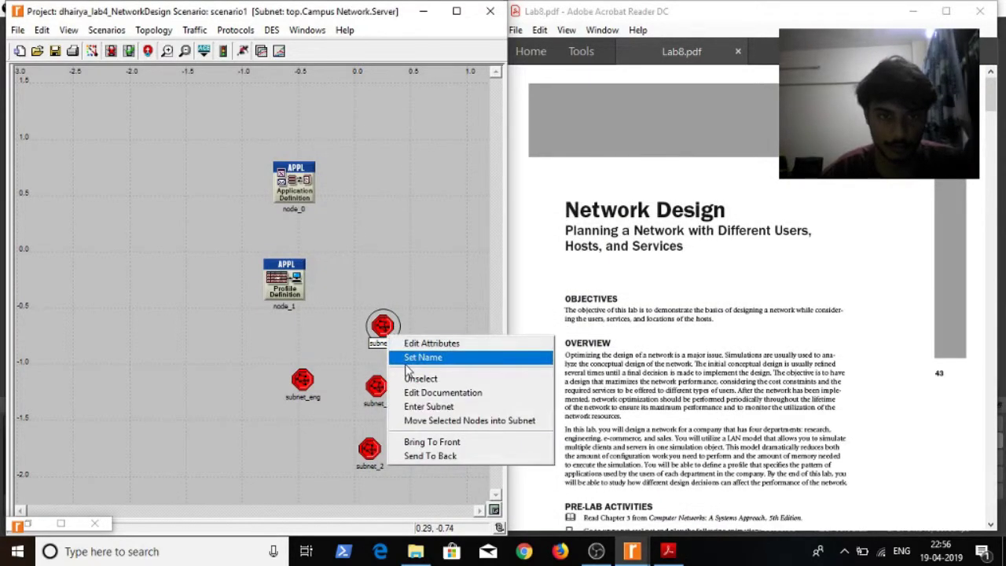
click(403, 358)
key(End)
key(BackSpace)
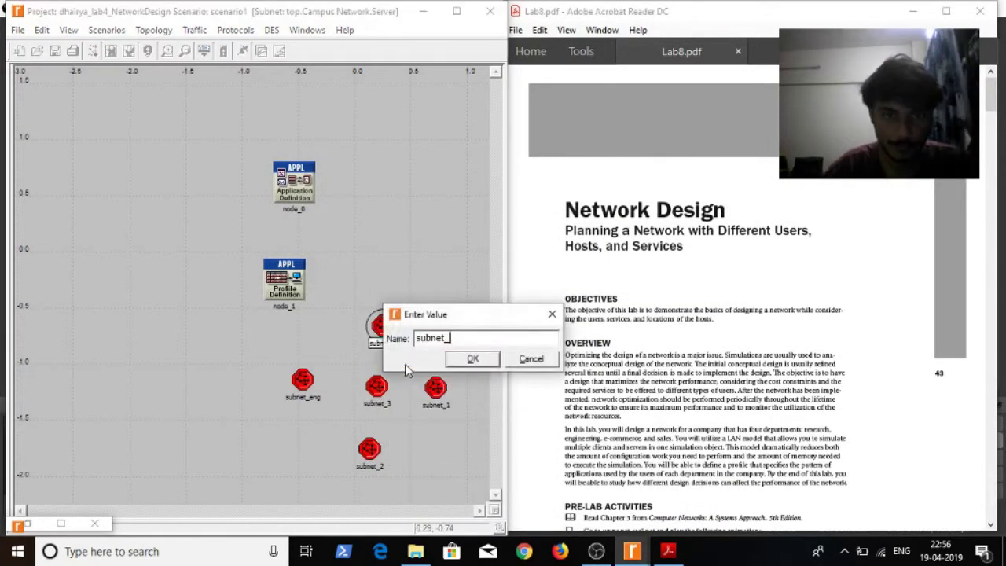
text(esearch)
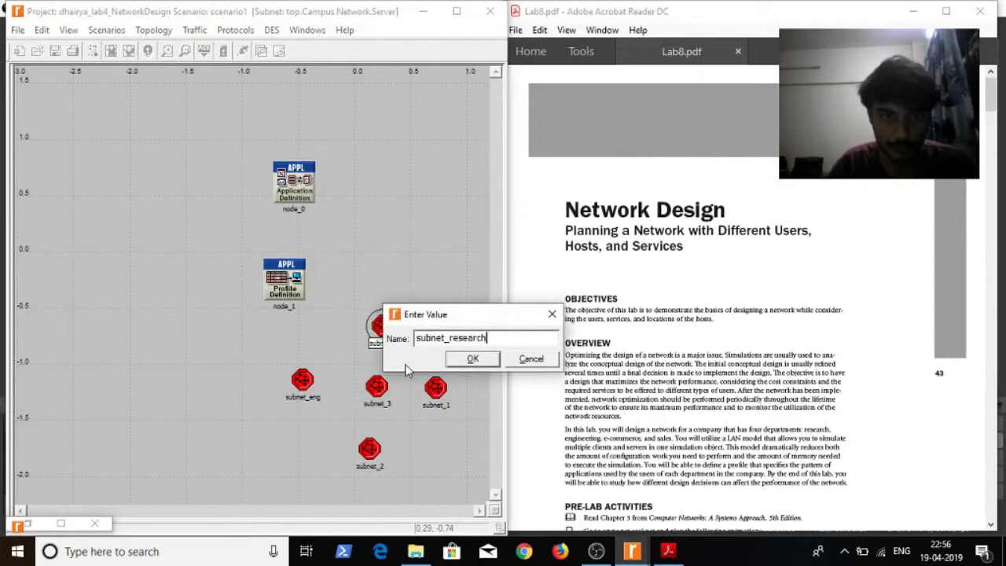
key(Return)
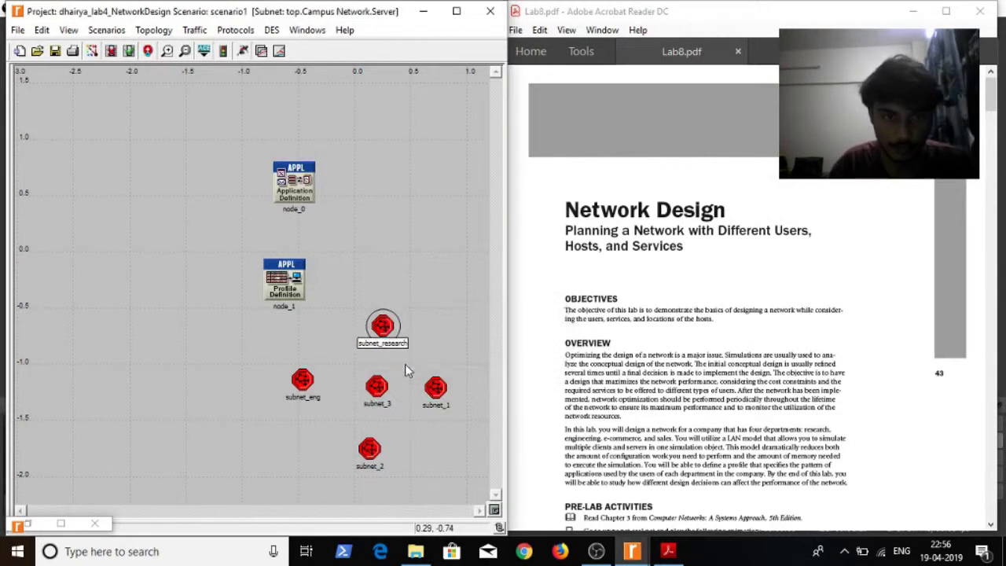
right_click(445, 397)
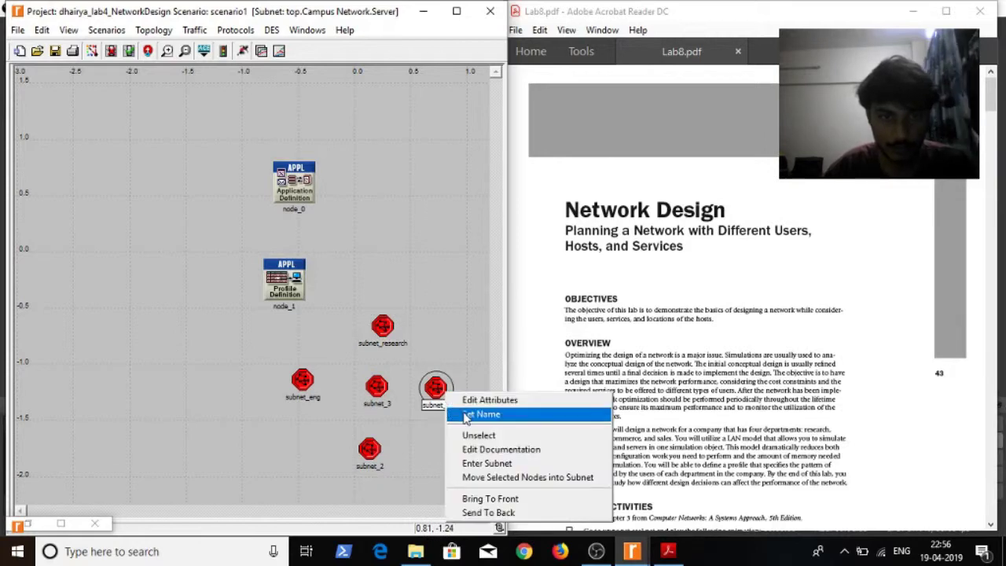
click(463, 414)
key(End)
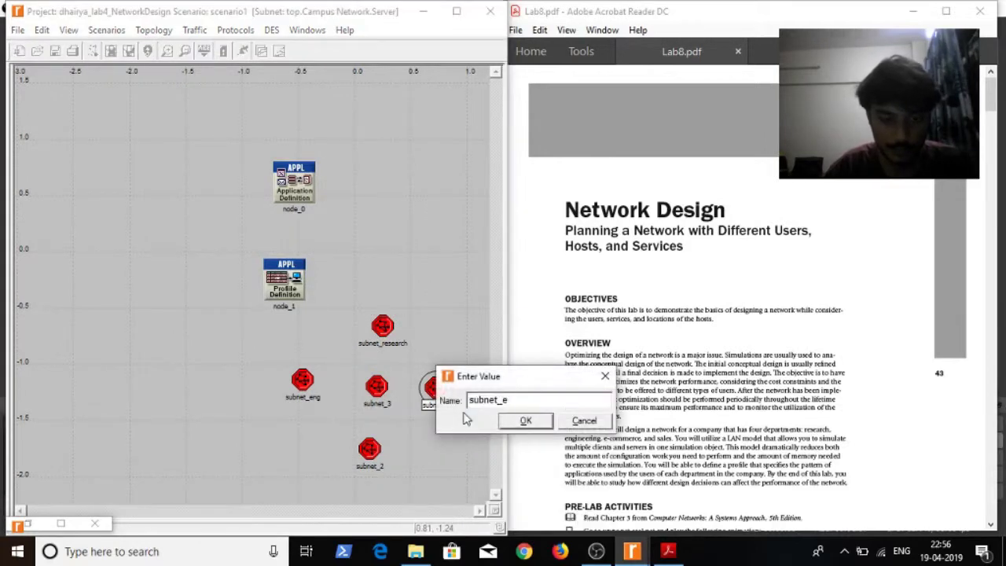
key(Return)
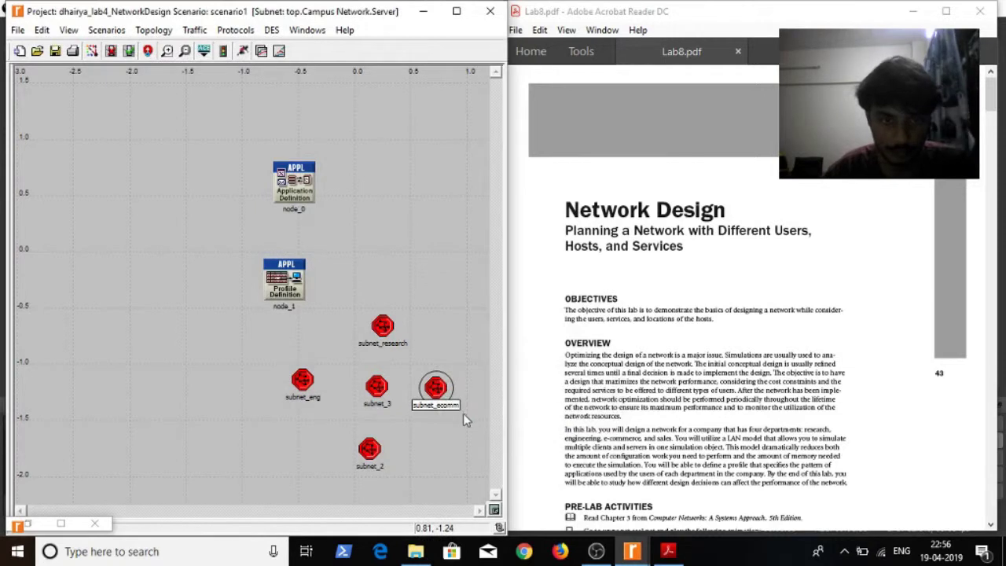
- Rename subnet_2 to subnet_sales and subnet_3 to subnet_servers, checking names in the handout
right_click(367, 453)
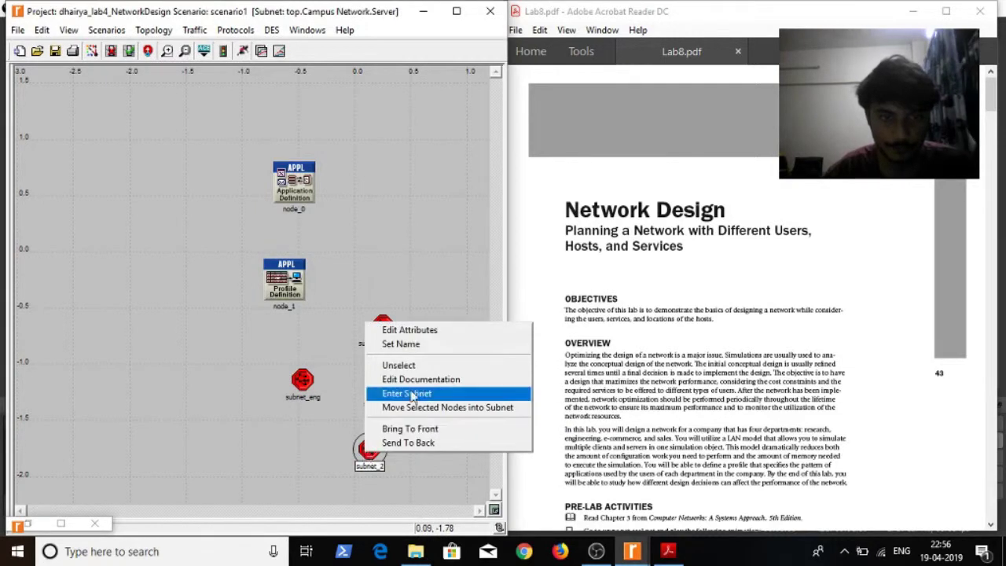
click(440, 348)
click(695, 298)
scroll(694, 298, down, 15)
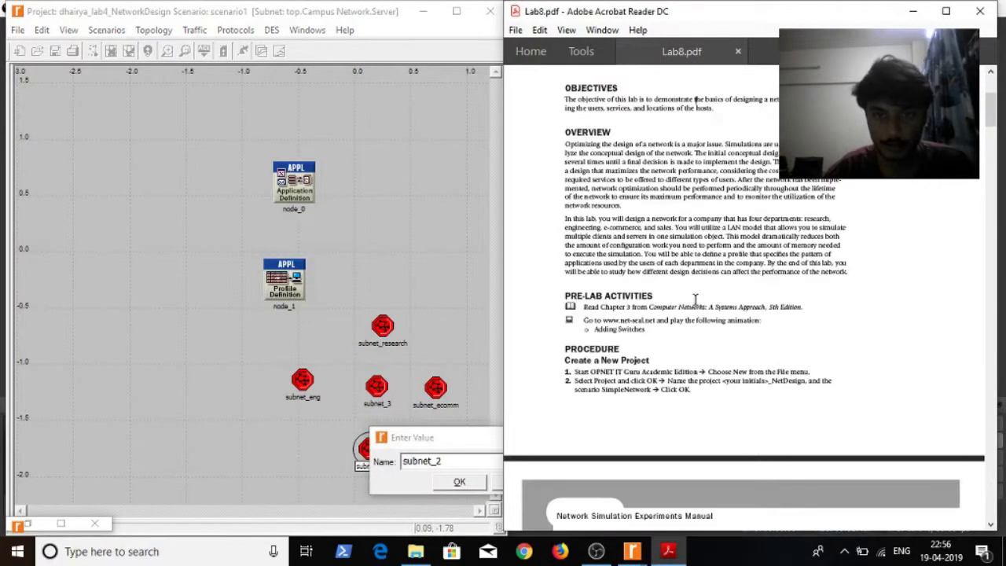
double_click(445, 428)
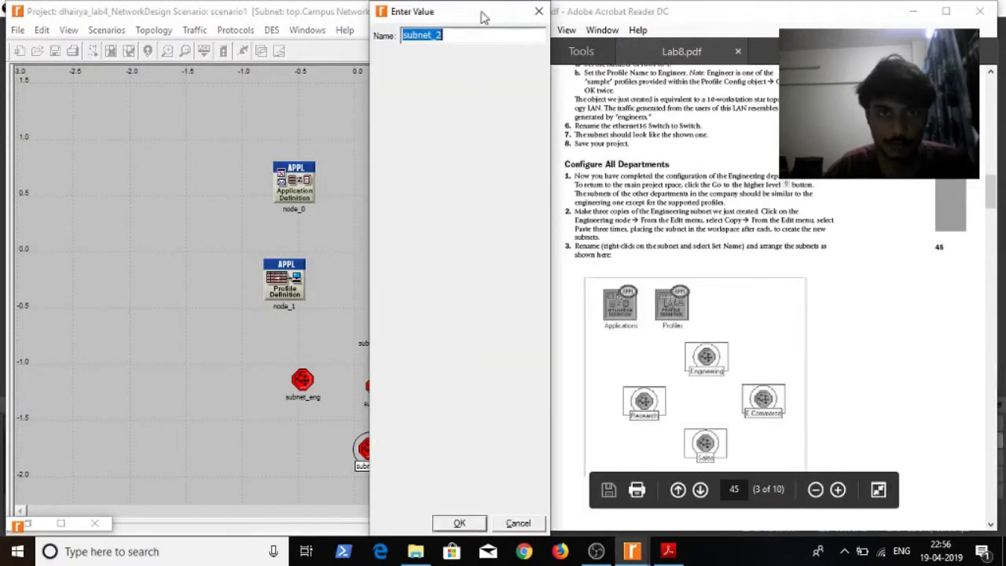
click(473, 37)
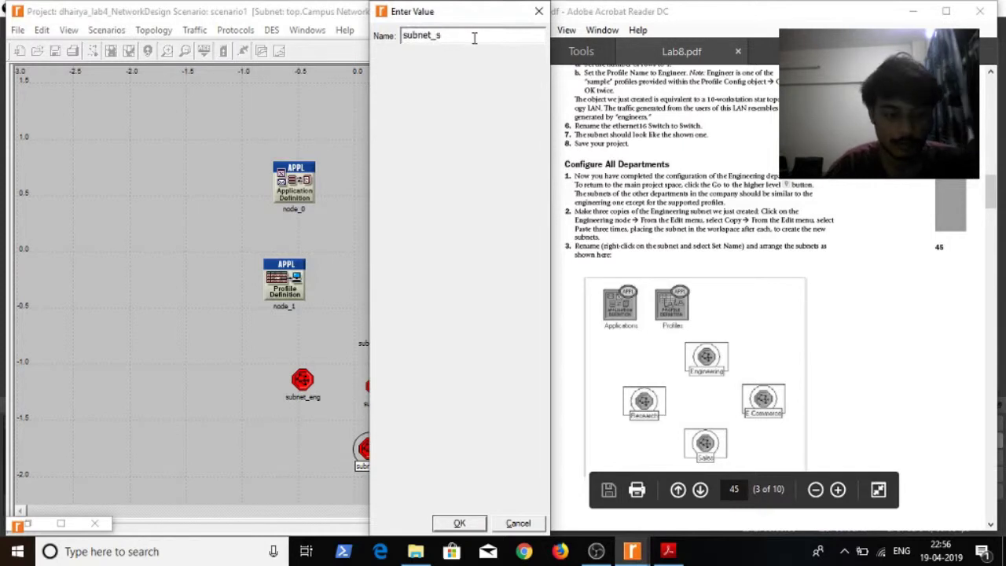
text(sales)
key(Return)
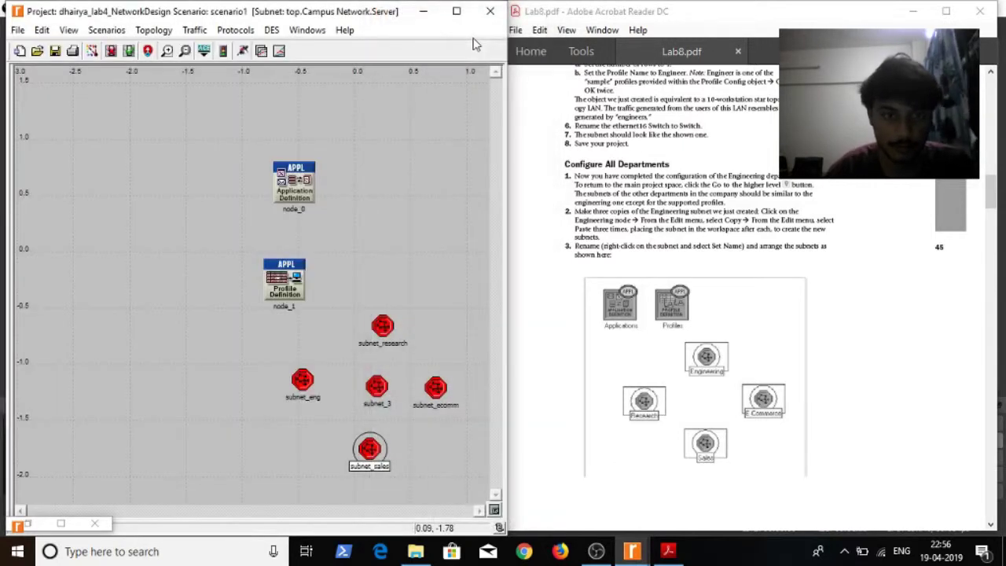
right_click(374, 393)
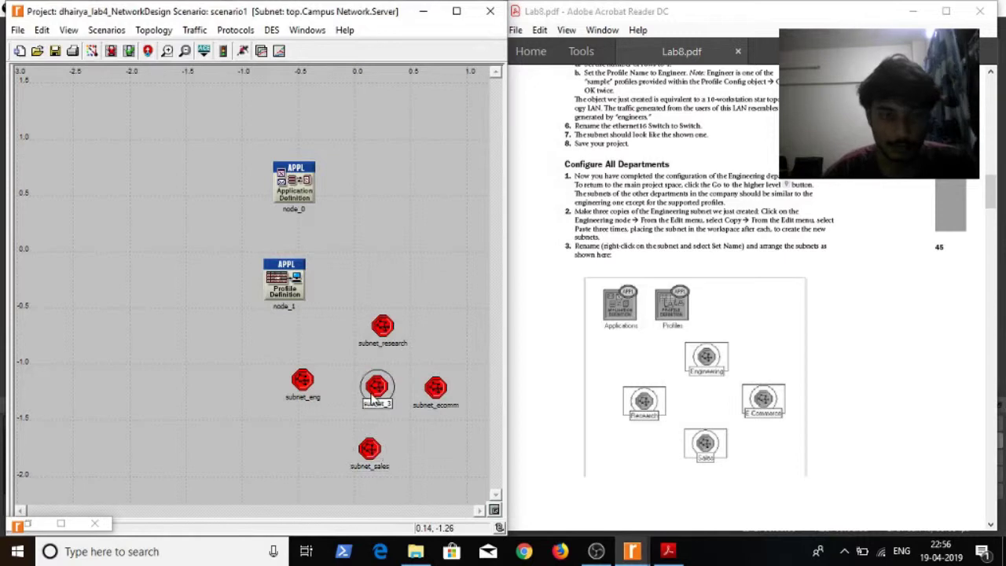
click(386, 413)
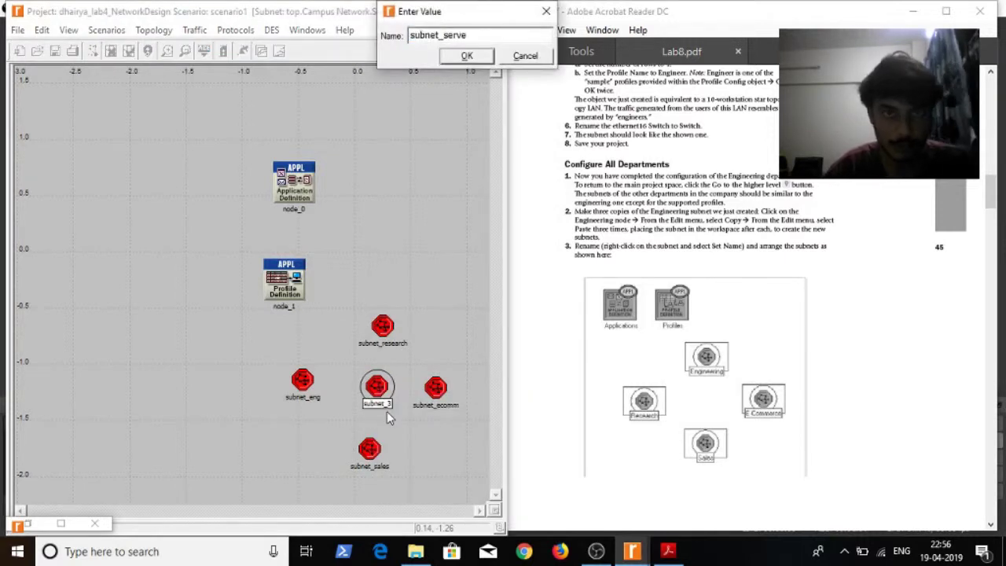
text(subnet_servers)
key(Return)
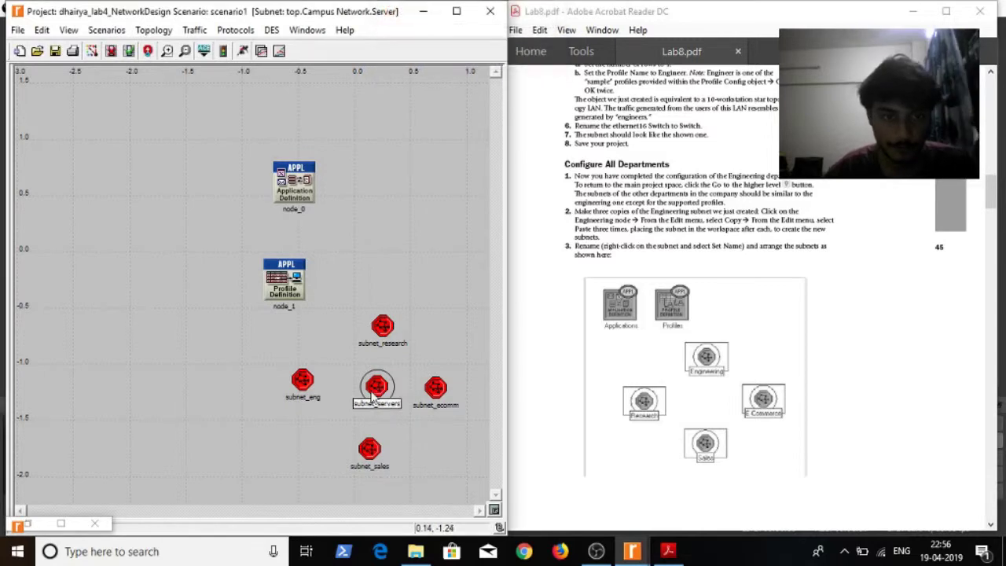
- Inside subnet_servers, add an ethernet16_switch node, node_0, from the Object Palette
double_click(376, 386)
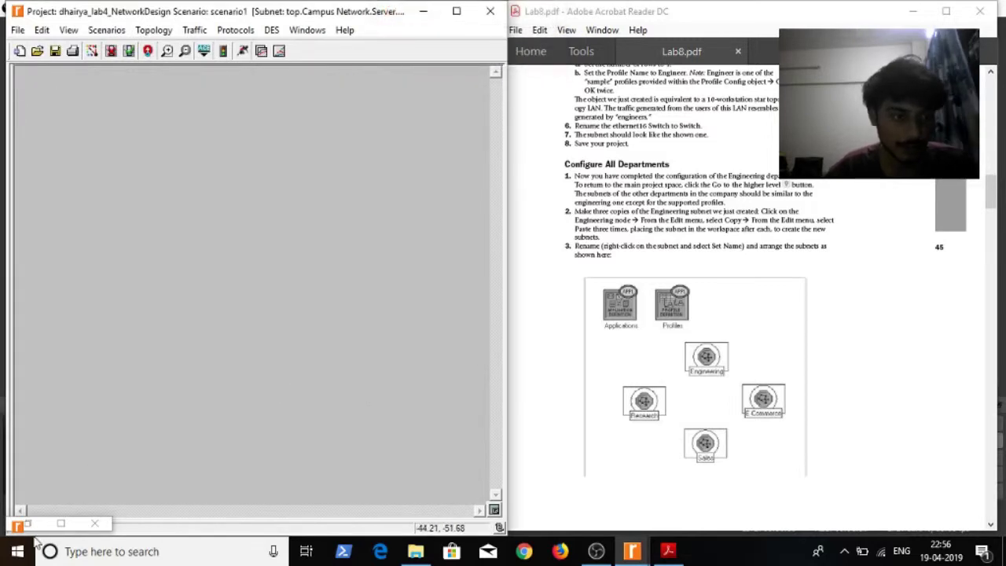
click(60, 524)
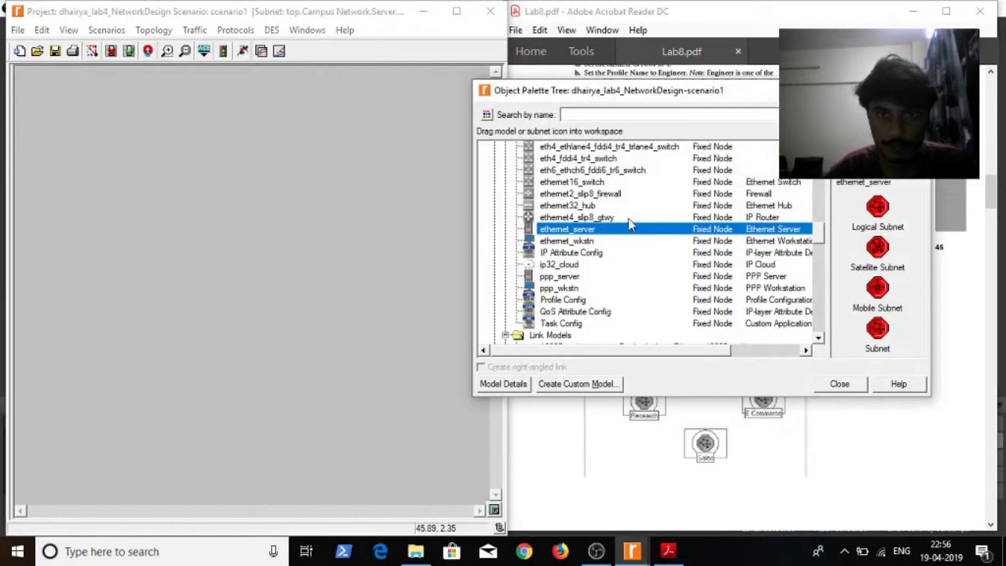
scroll(628, 225, up, 2)
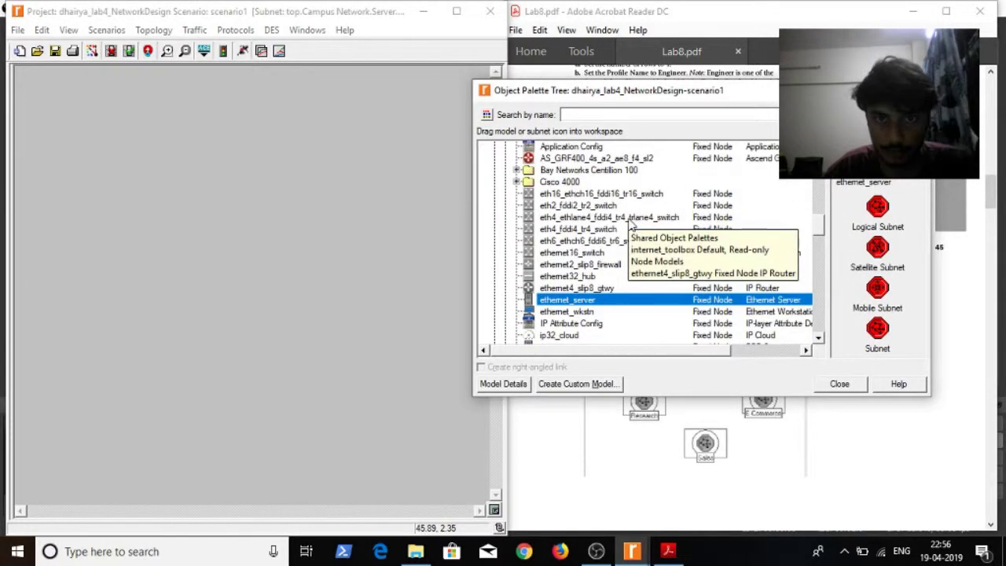
scroll(629, 227, down, 2)
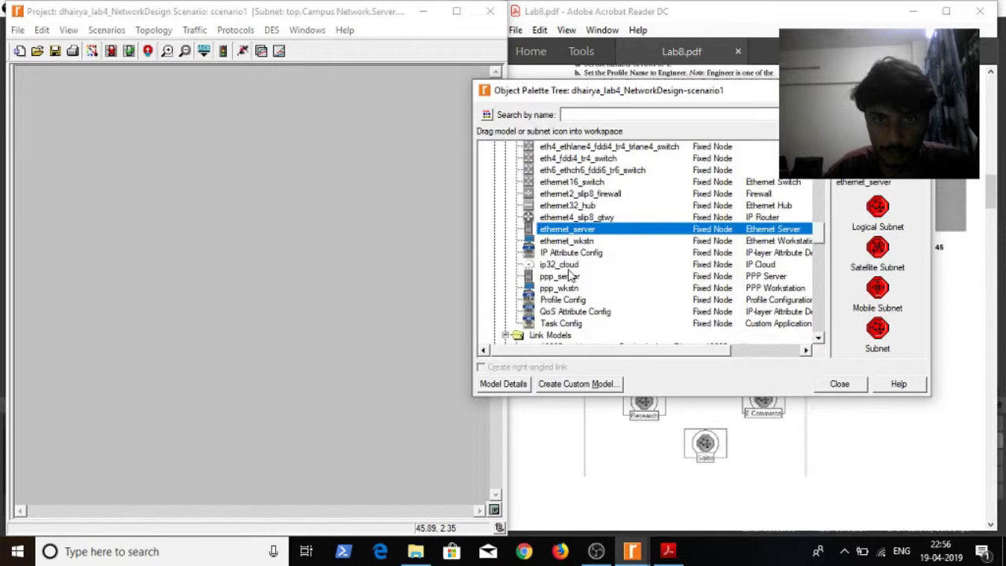
drag(585, 184, 348, 273)
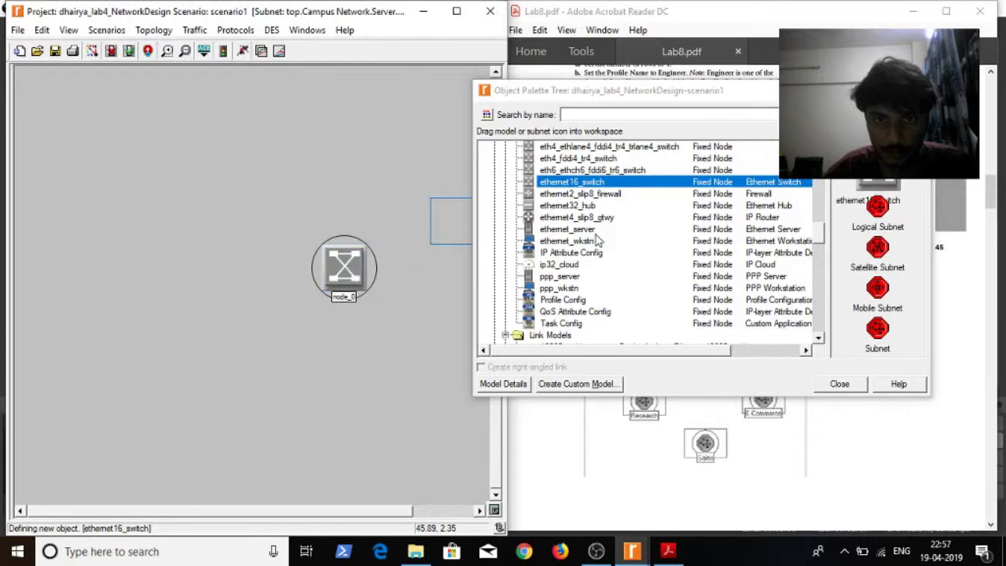
- Place three ethernet_server nodes, node_1 to node_3, left of the switch
click(568, 229)
click(171, 185)
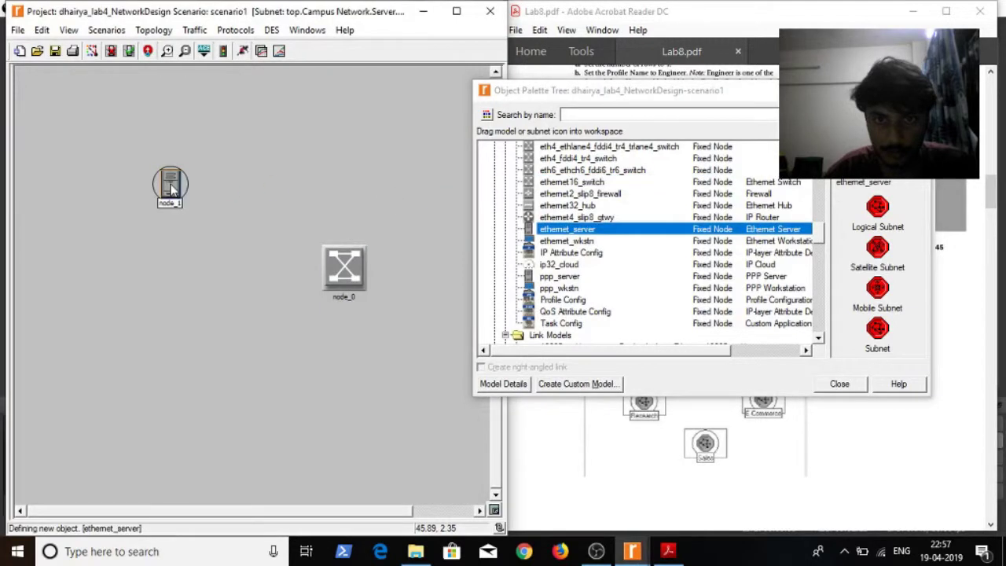
click(173, 271)
click(173, 359)
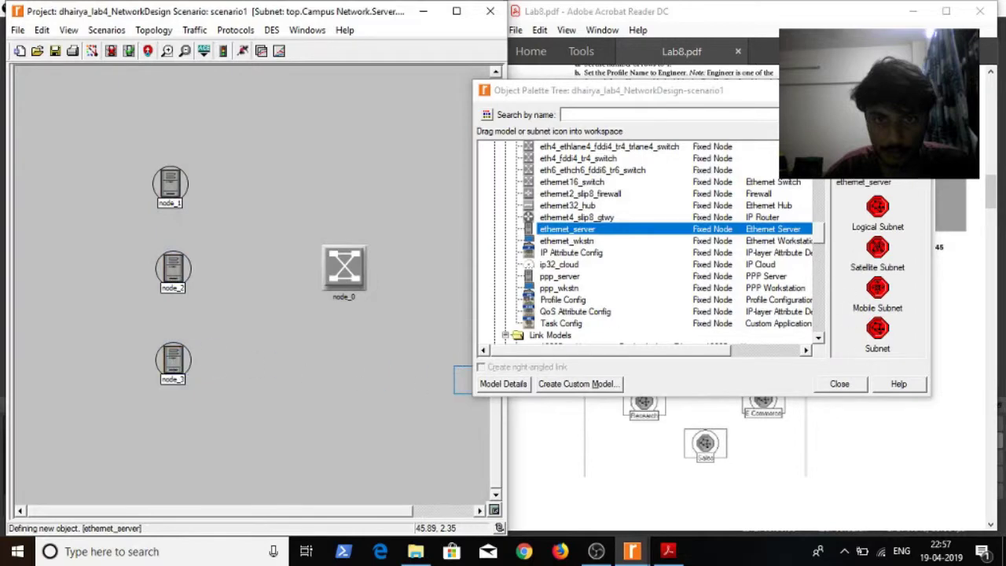
right_click(353, 198)
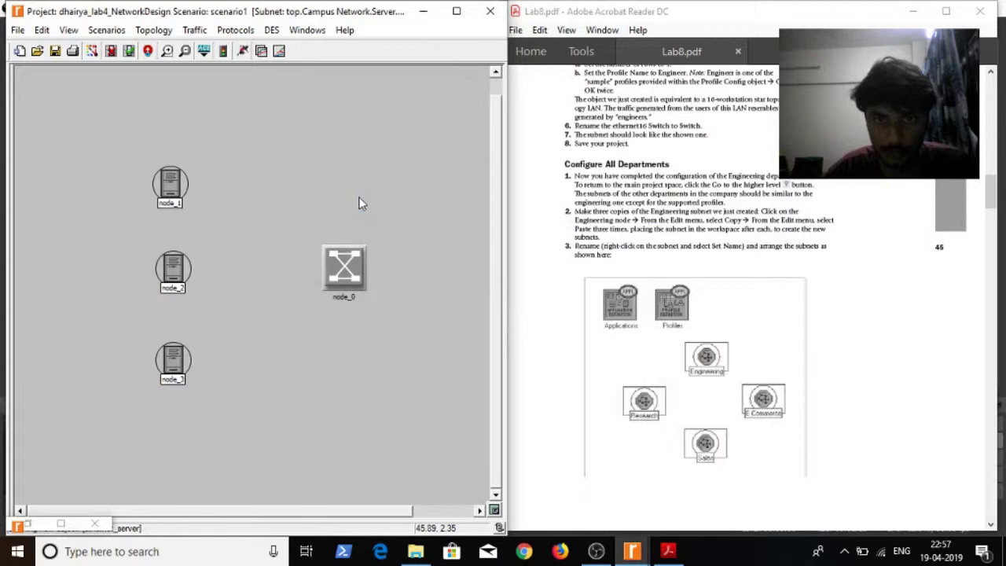
- Bring up the context menu for server node_1
right_click(180, 186)
click(236, 132)
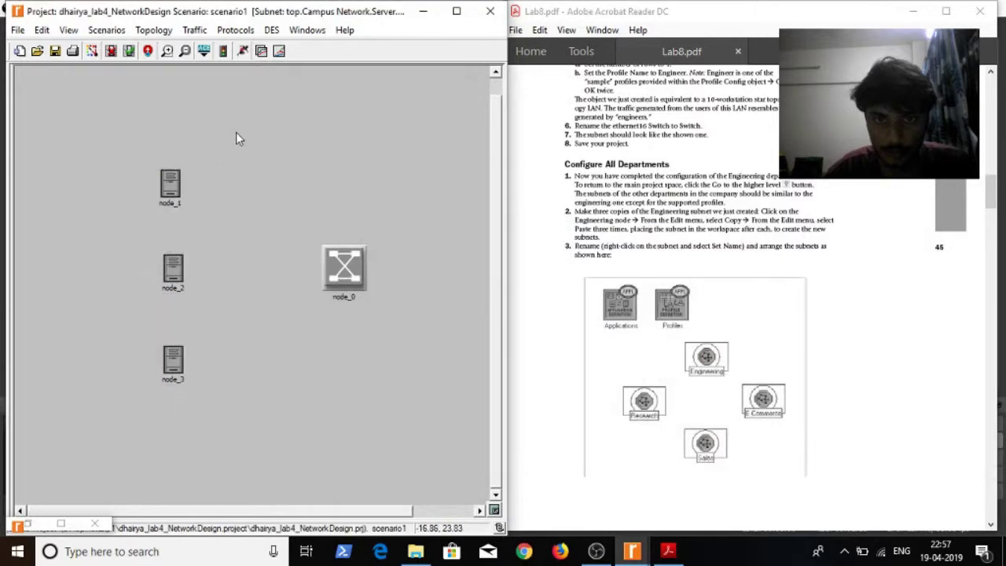
click(180, 186)
right_click(180, 186)
- In node_1's attributes, open the Supported Services table and give it 4 rows
click(190, 188)
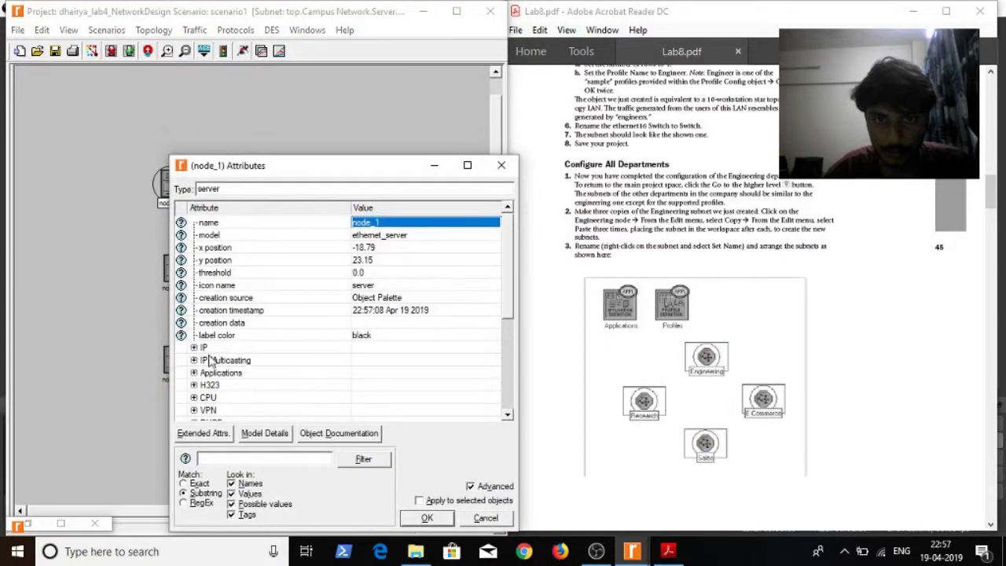
click(193, 374)
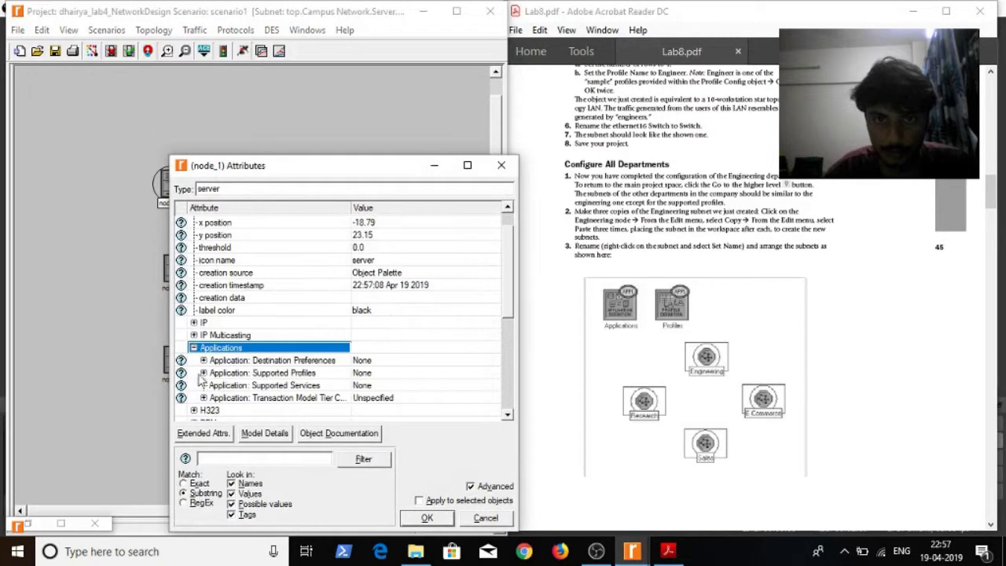
click(366, 386)
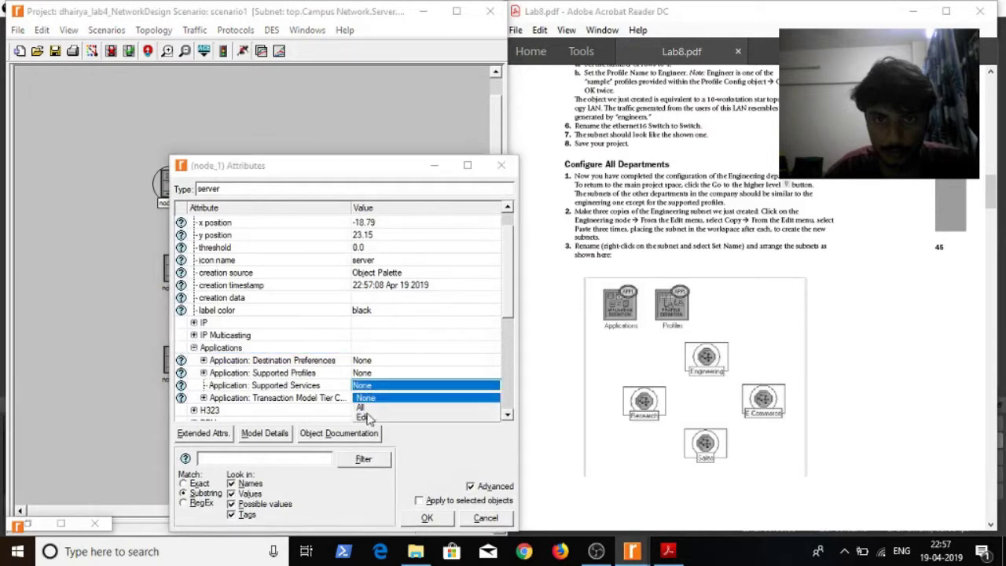
click(363, 416)
click(436, 233)
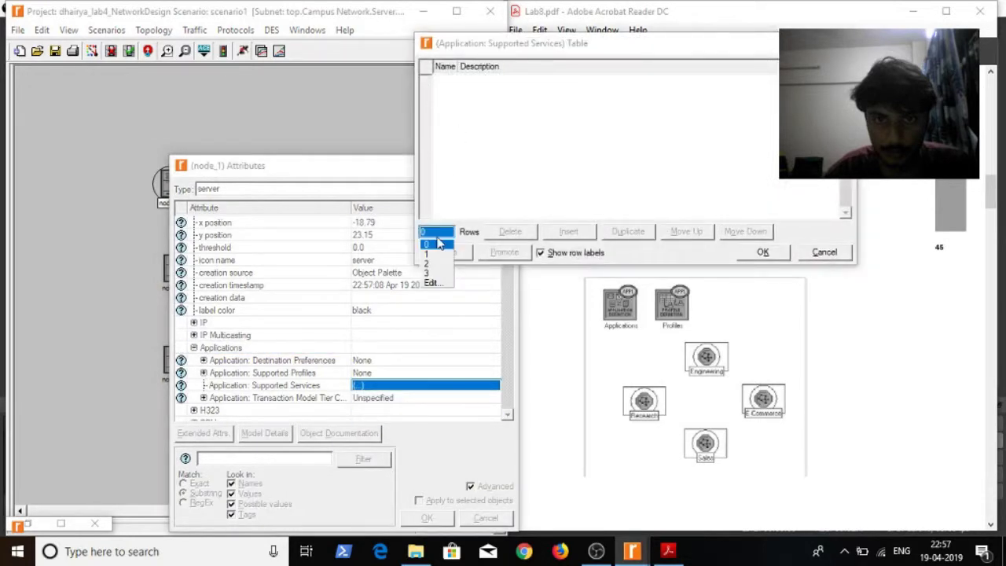
click(438, 243)
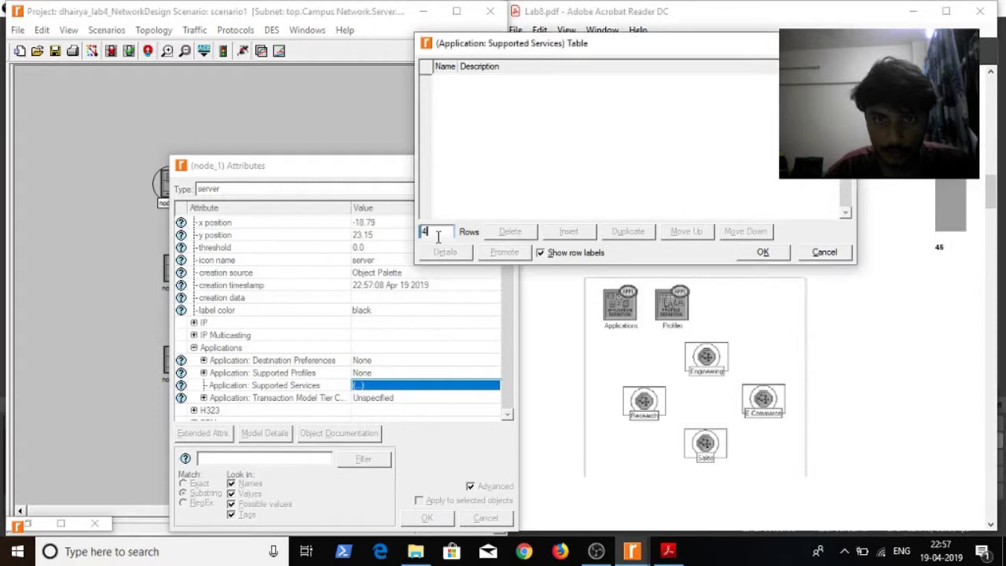
key(Return)
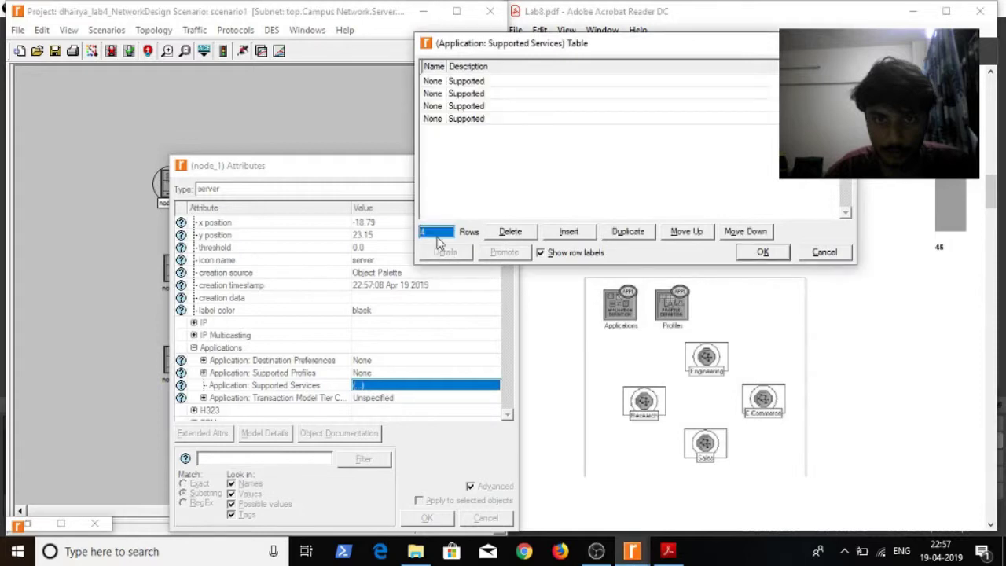
- Fill rows with Web Browsing (Heavy HTTP1.1), Web Browsing (Light HTTP1.1), Telnet Session (Heavy), Email (Light)
click(872, 347)
scroll(872, 347, down, 15)
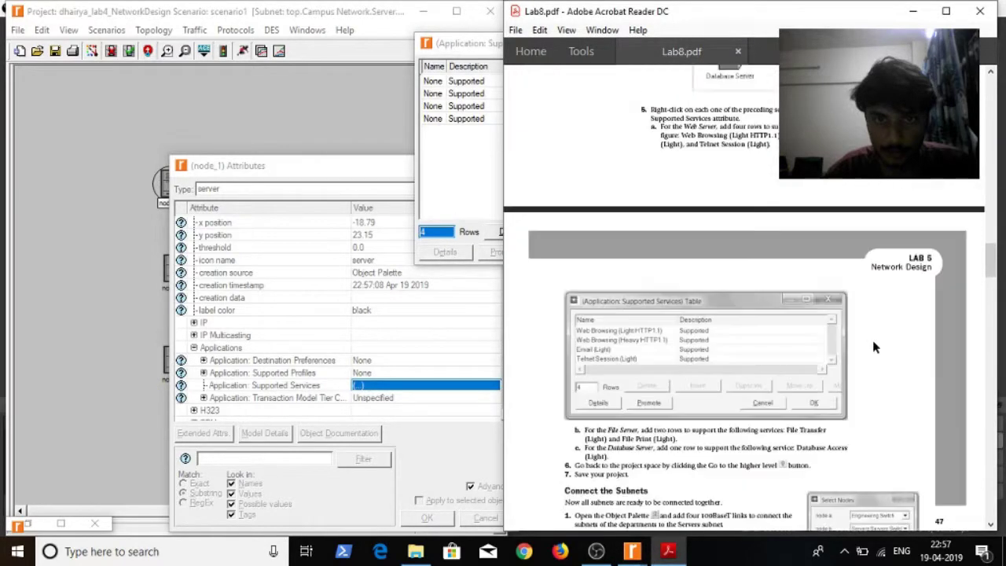
scroll(872, 347, down, 5)
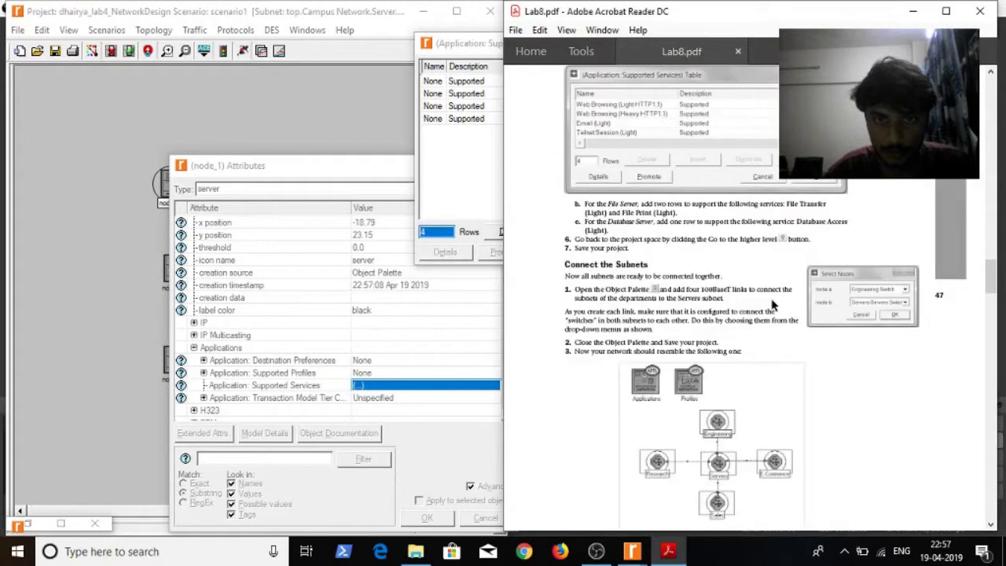
key(alt+Tab)
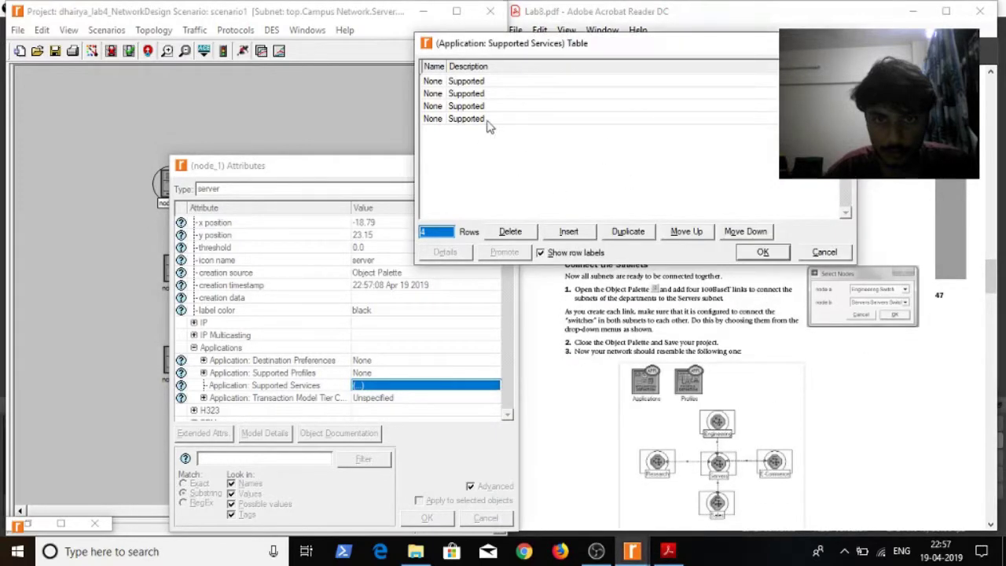
click(431, 82)
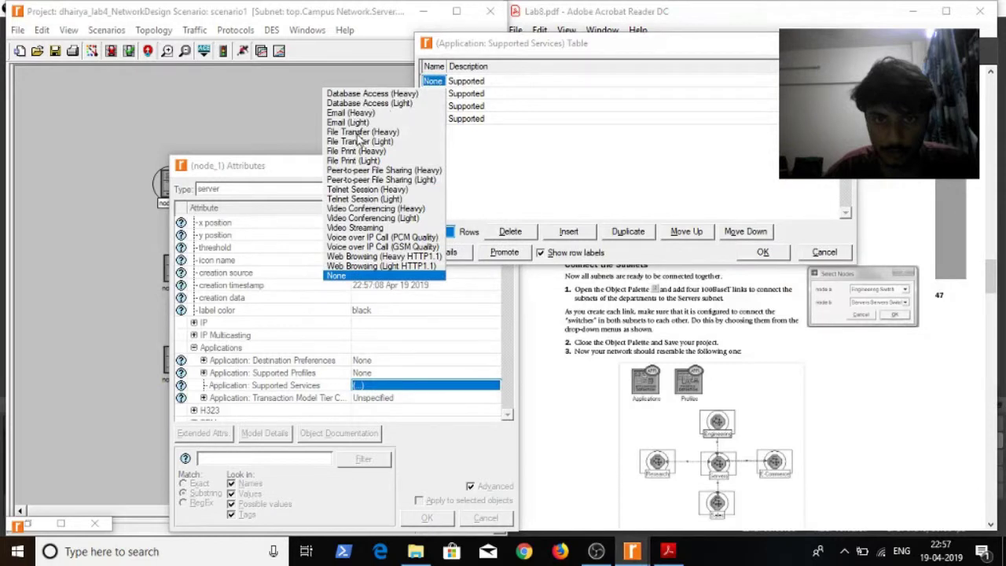
click(371, 257)
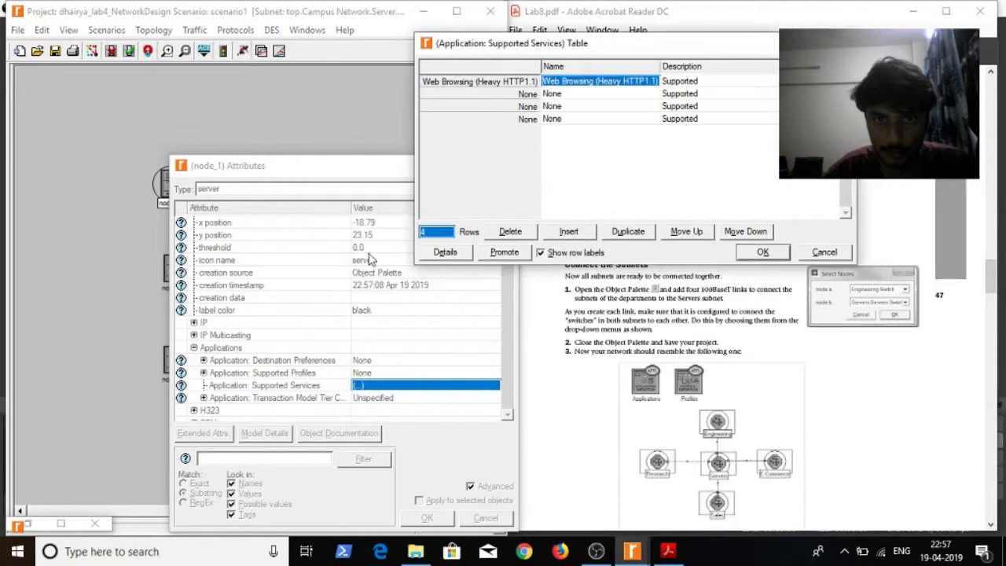
click(556, 94)
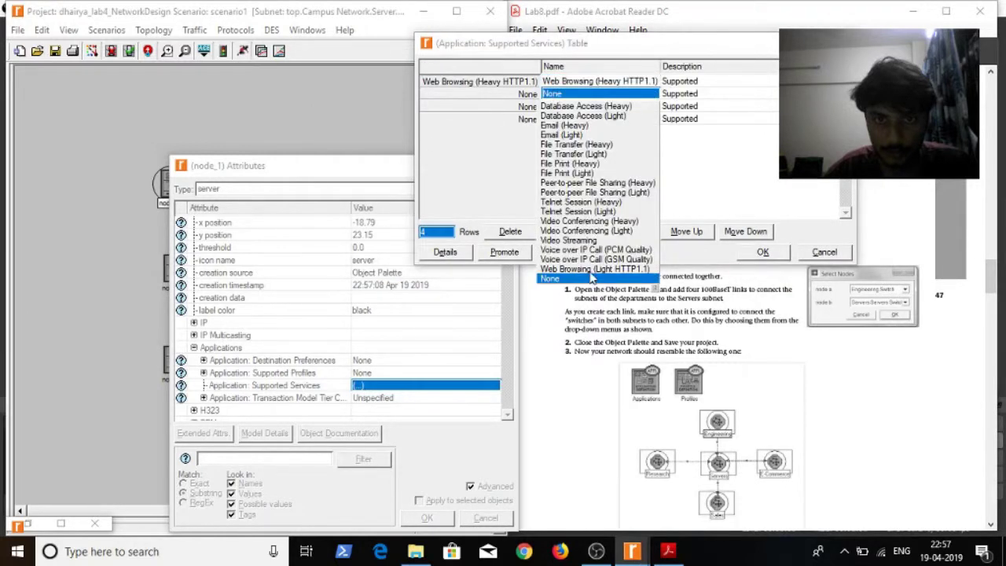
click(591, 270)
click(587, 107)
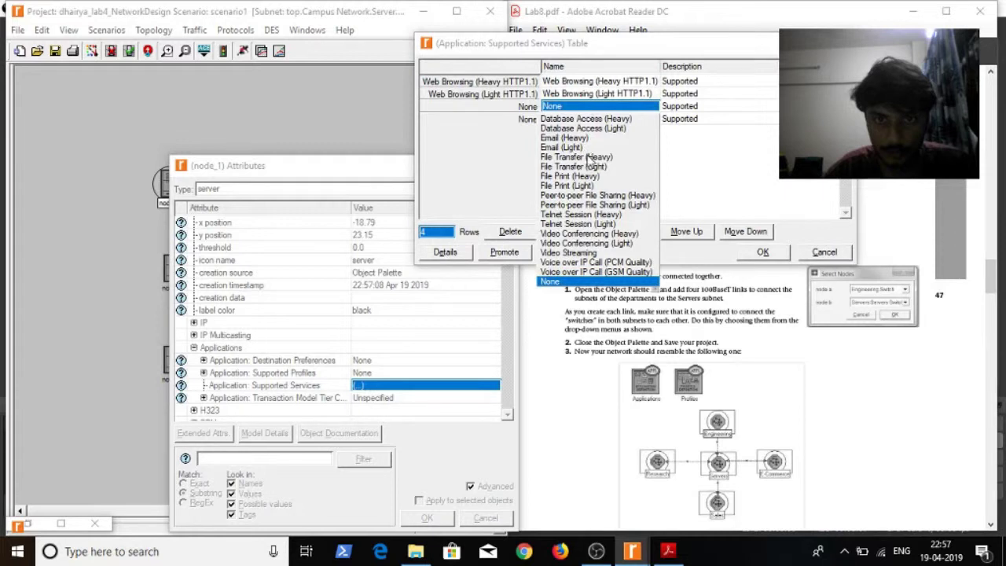
click(584, 215)
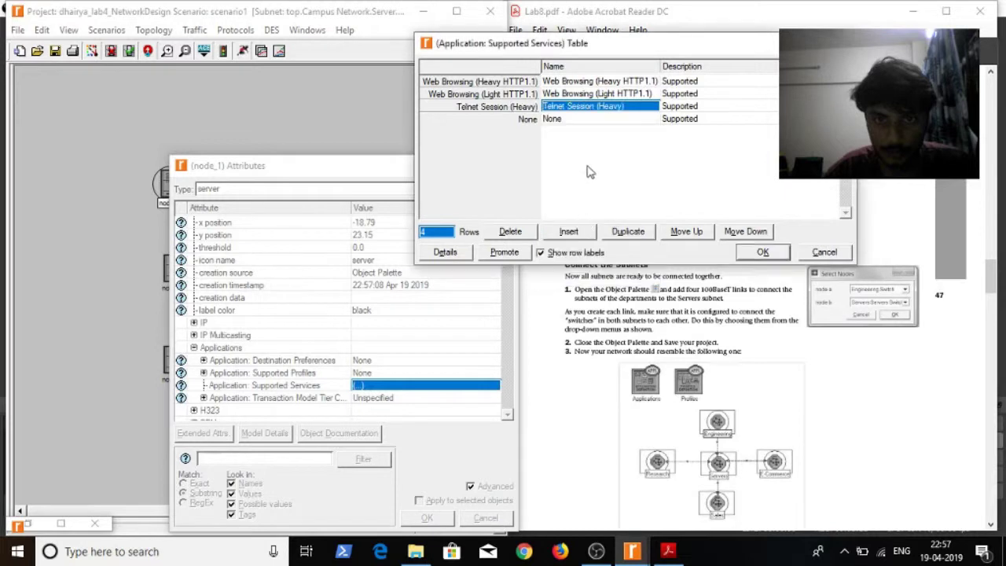
click(584, 121)
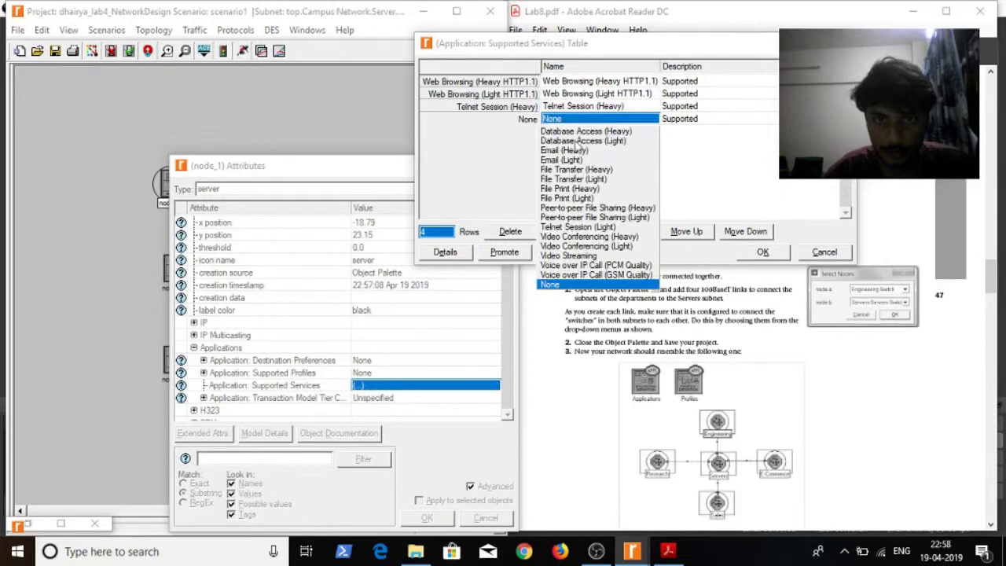
click(574, 159)
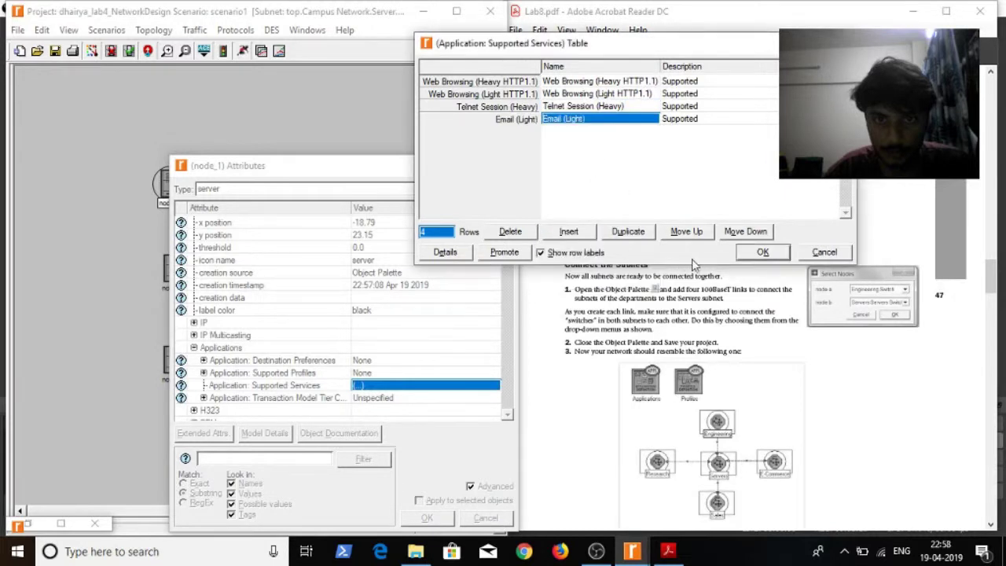
- Confirm the four services and rename node_1 to Web_Server
click(759, 253)
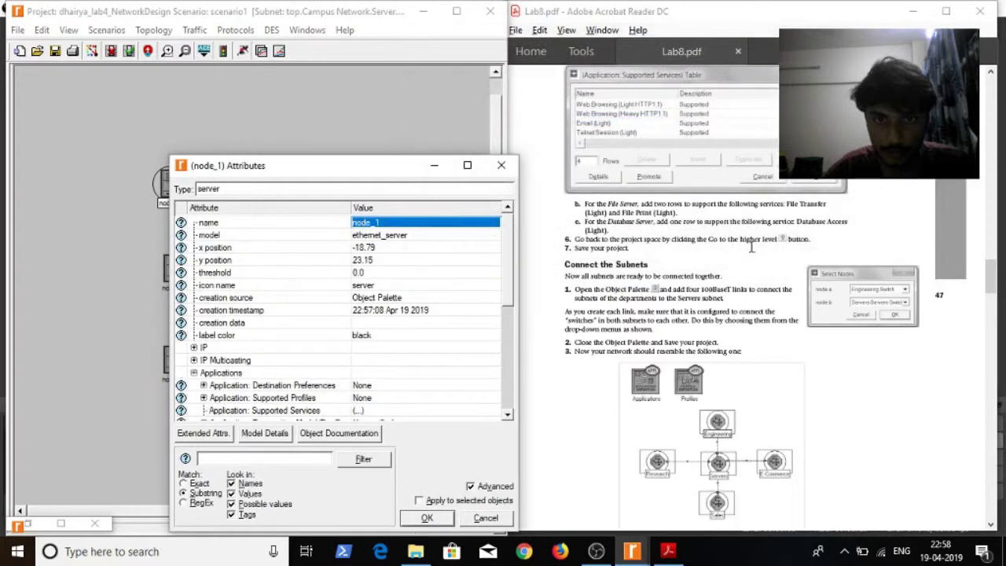
click(390, 221)
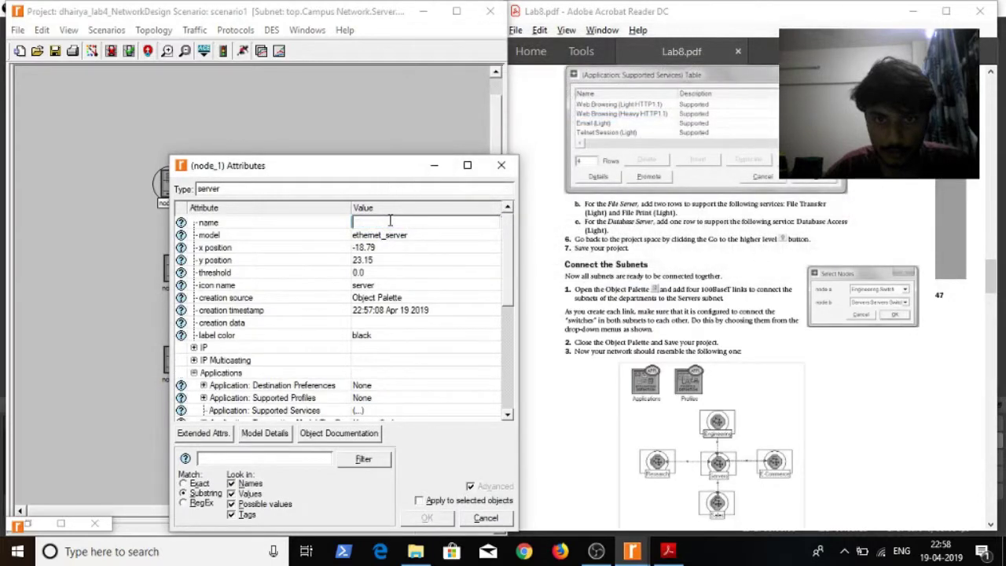
click(679, 212)
scroll(678, 212, down, 1)
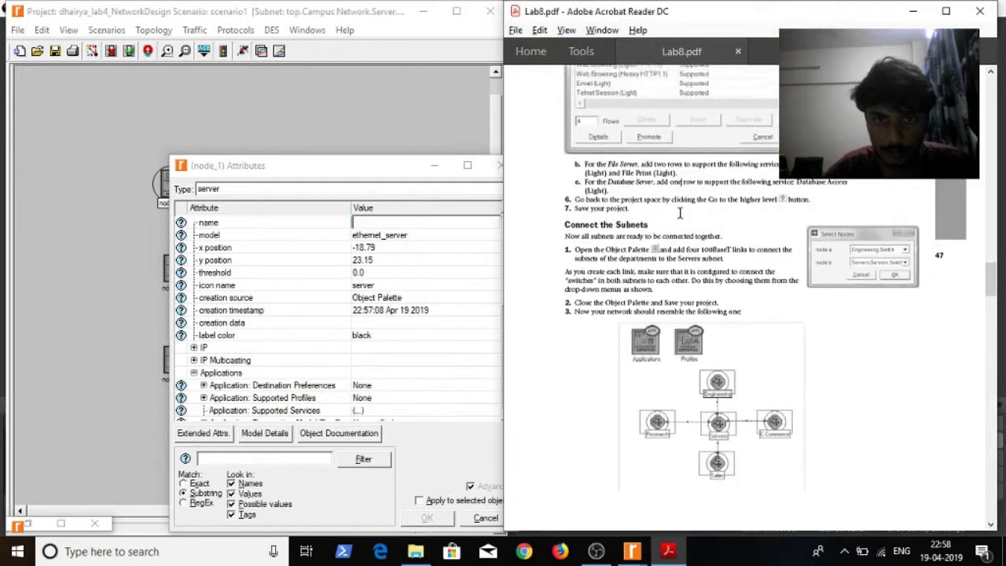
scroll(679, 214, up, 8)
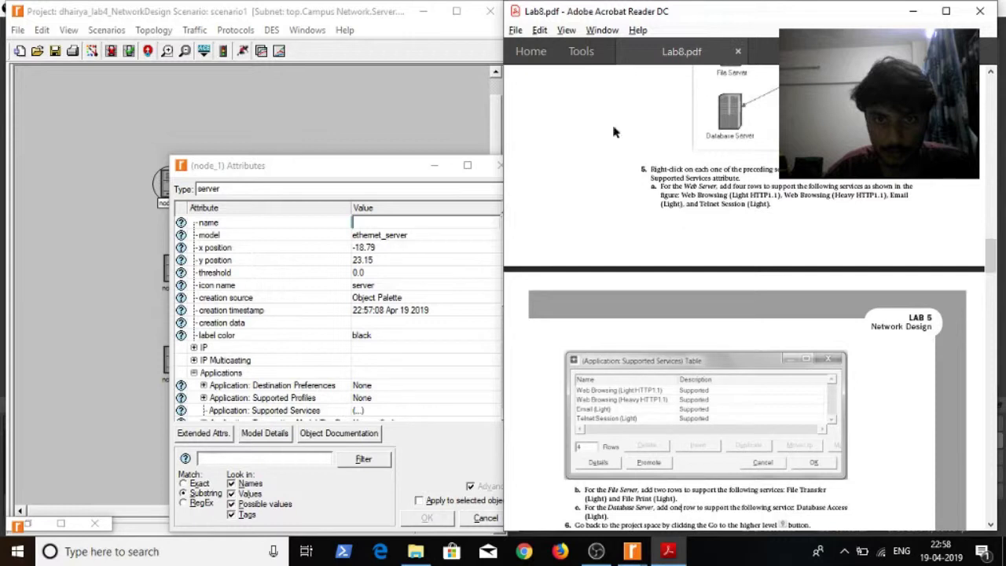
click(414, 222)
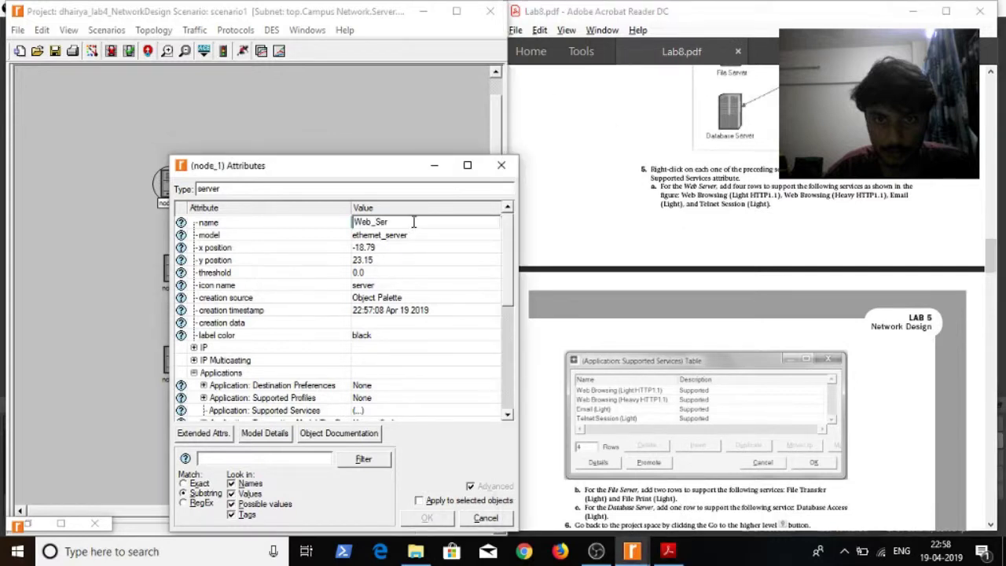
text(Web_Server)
key(Return)
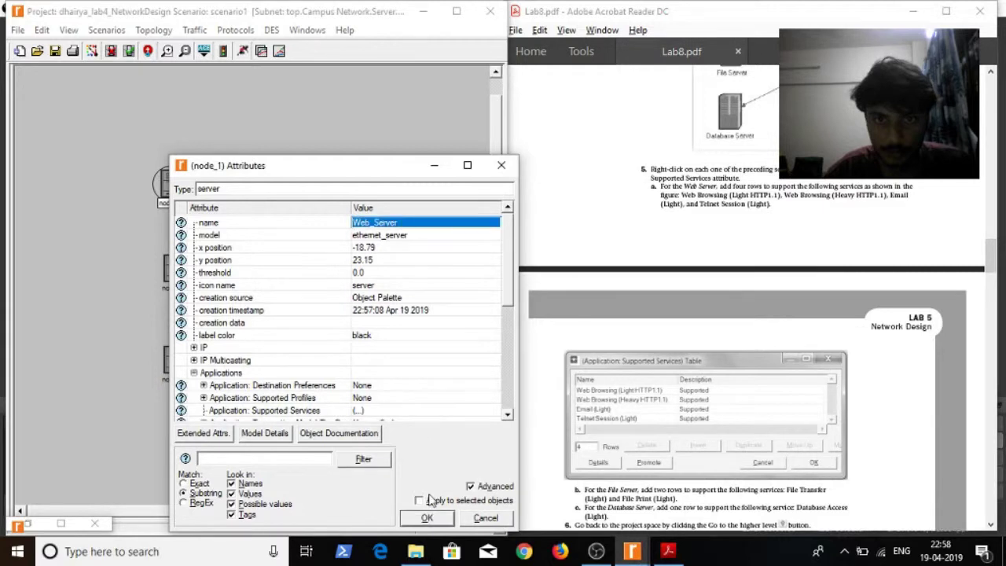
- Reconfirm the Supported Services table and apply Web_Server's attributes
scroll(417, 349, down, 1)
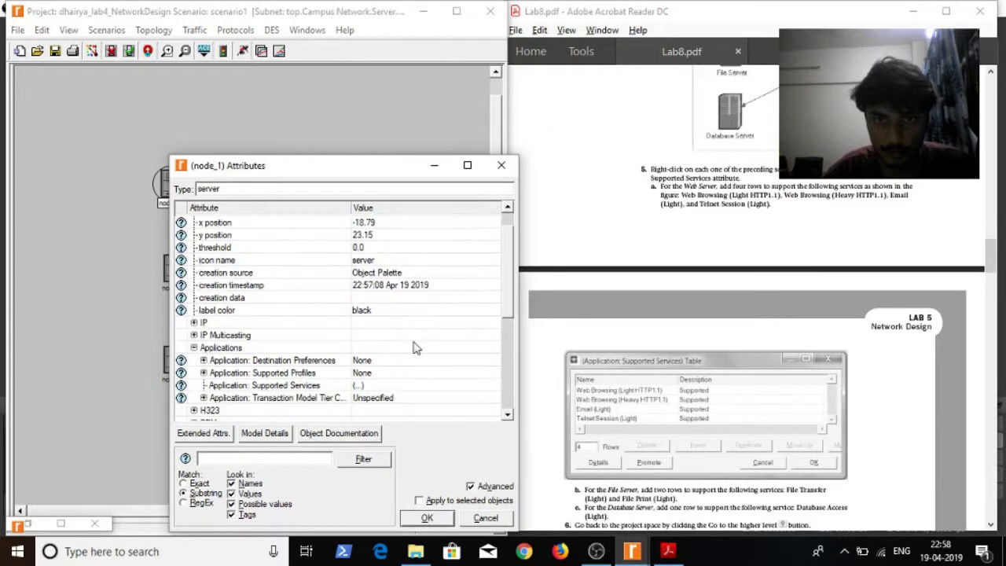
click(355, 387)
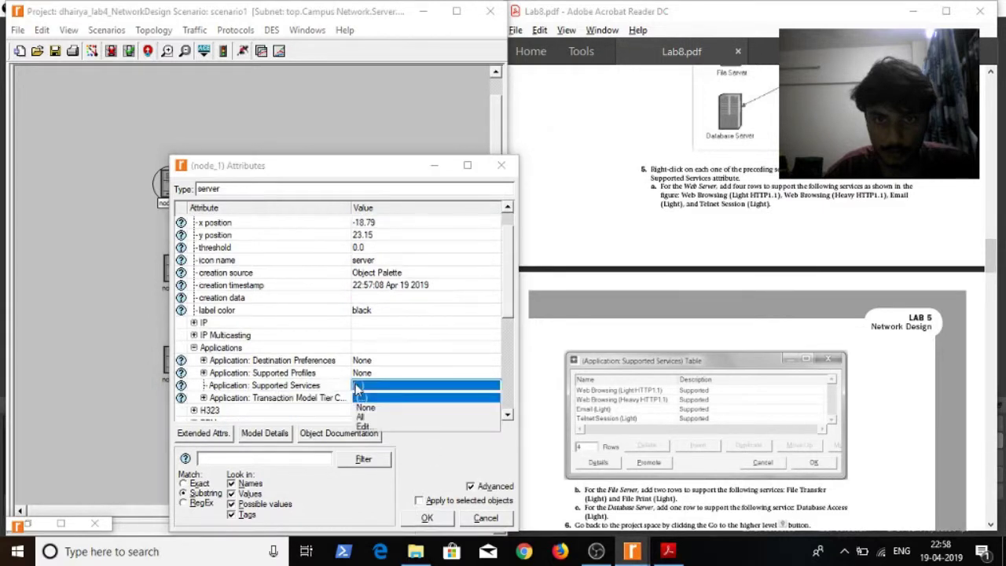
click(366, 429)
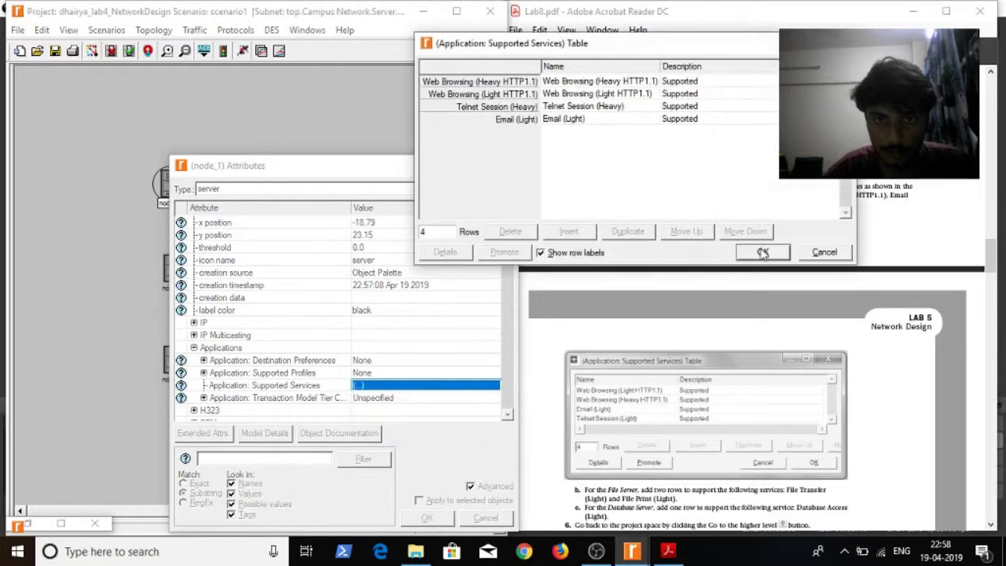
click(761, 251)
click(426, 517)
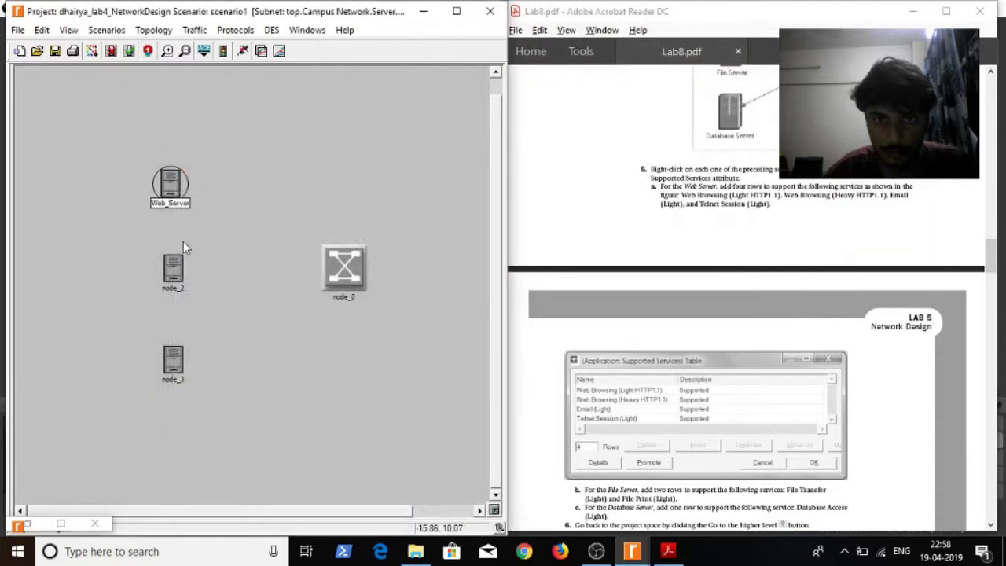
- Save the project and rename node_2 to file_server in its attributes
click(55, 50)
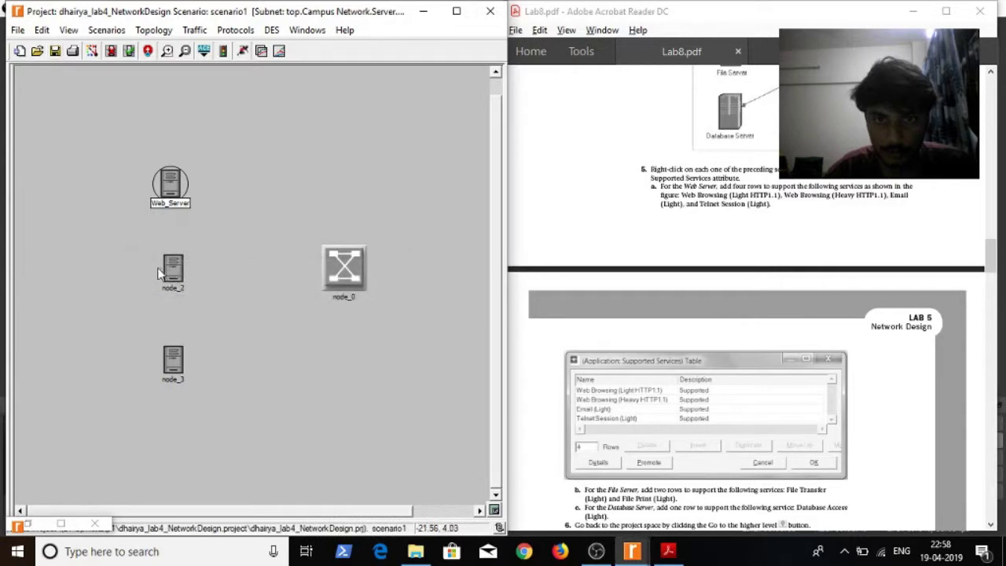
click(163, 272)
right_click(170, 273)
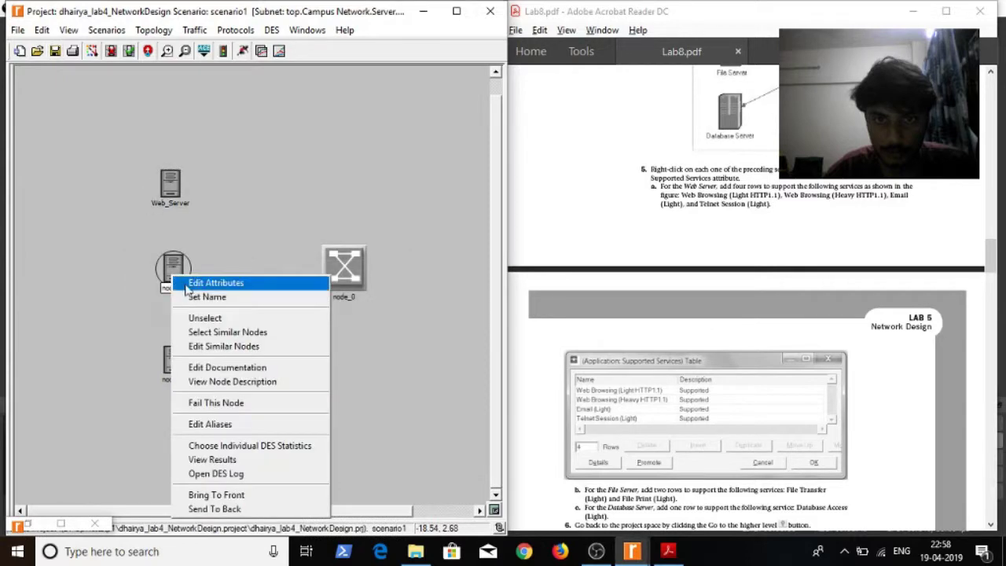
click(206, 283)
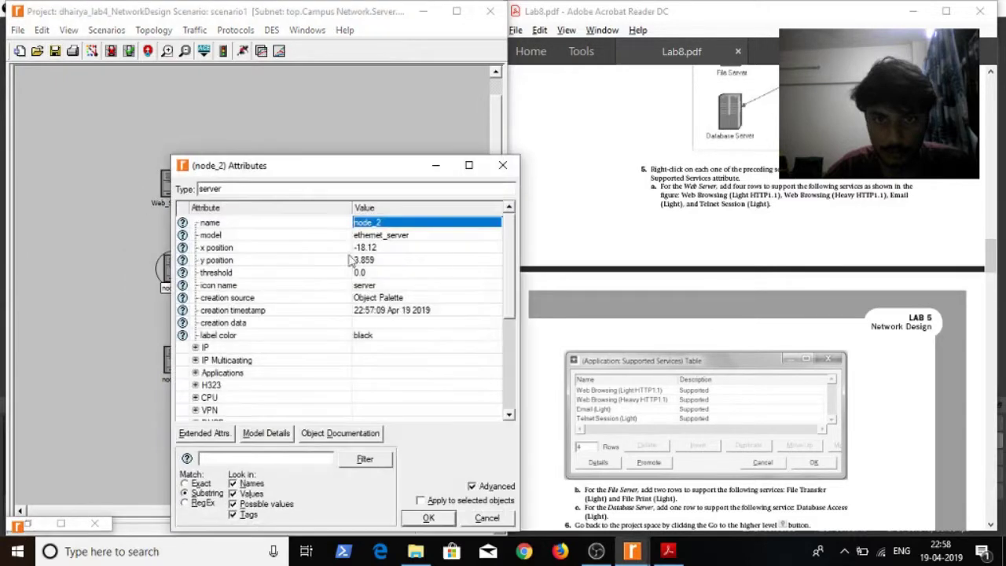
click(399, 224)
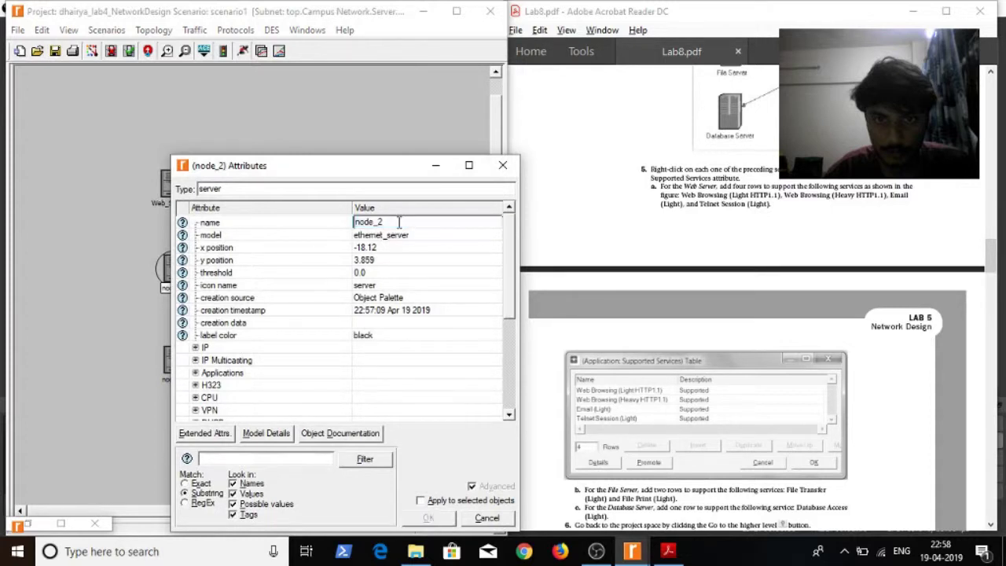
double_click(399, 223)
text(file_server)
click(649, 312)
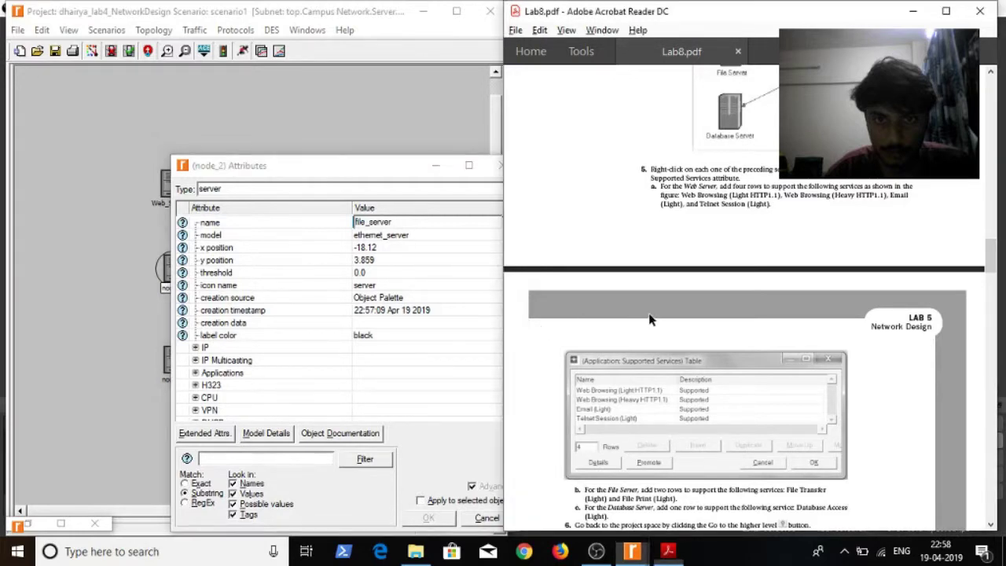
scroll(648, 313, down, 4)
scroll(649, 311, down, 5)
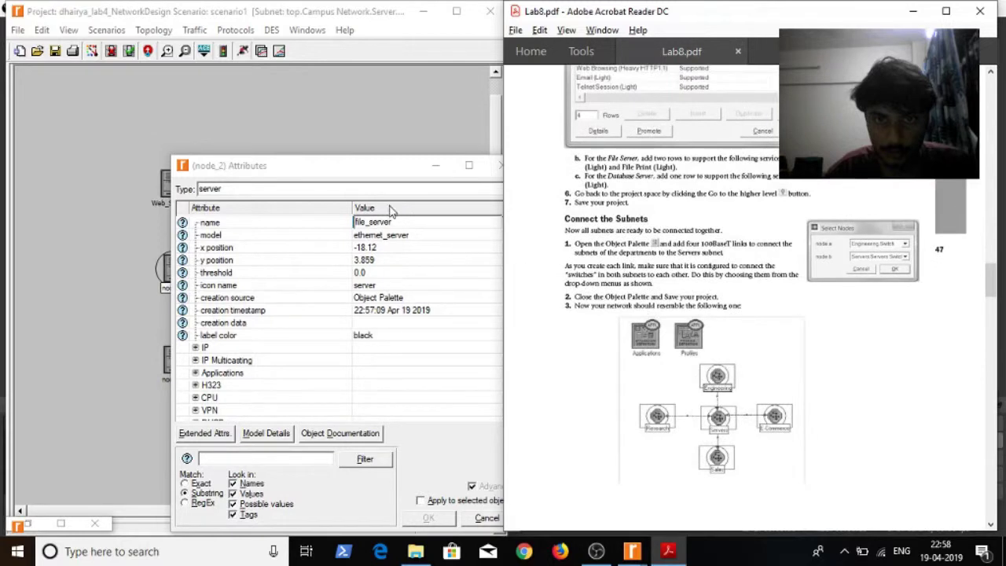
click(385, 179)
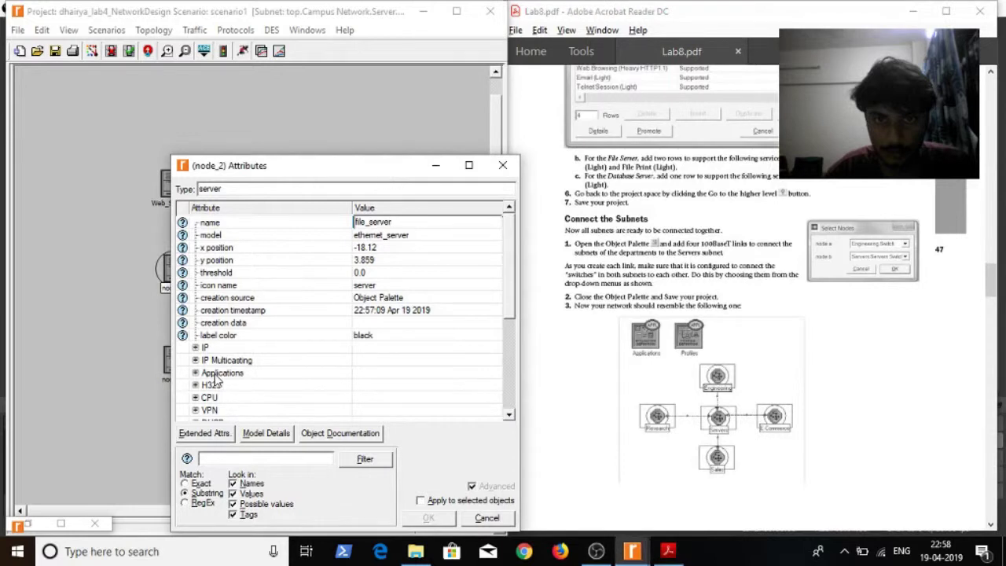
- Give file_server 2 supported services, File Transfer (Heavy) and File Print (Light), and apply
scroll(219, 380, down, 2)
click(195, 294)
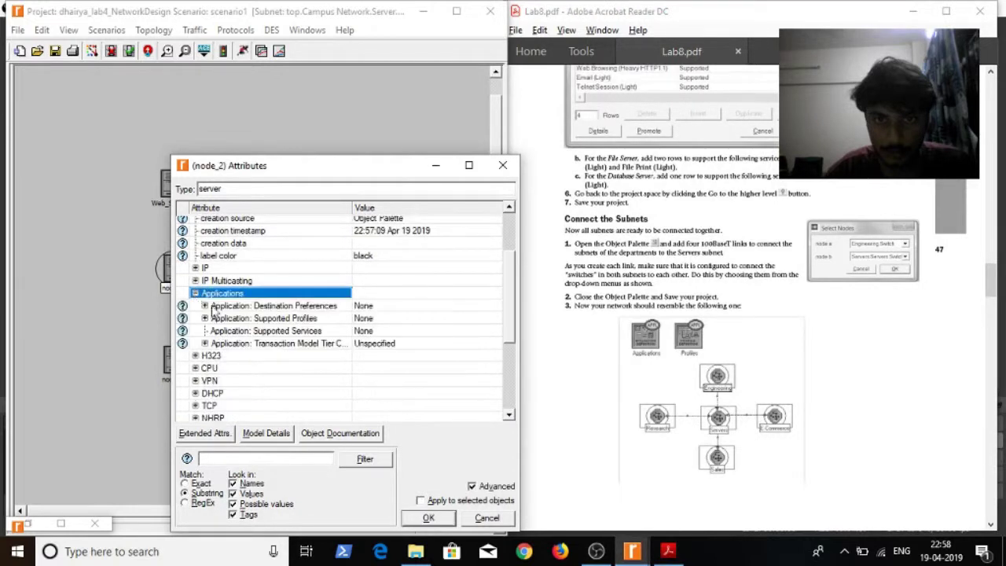
click(374, 334)
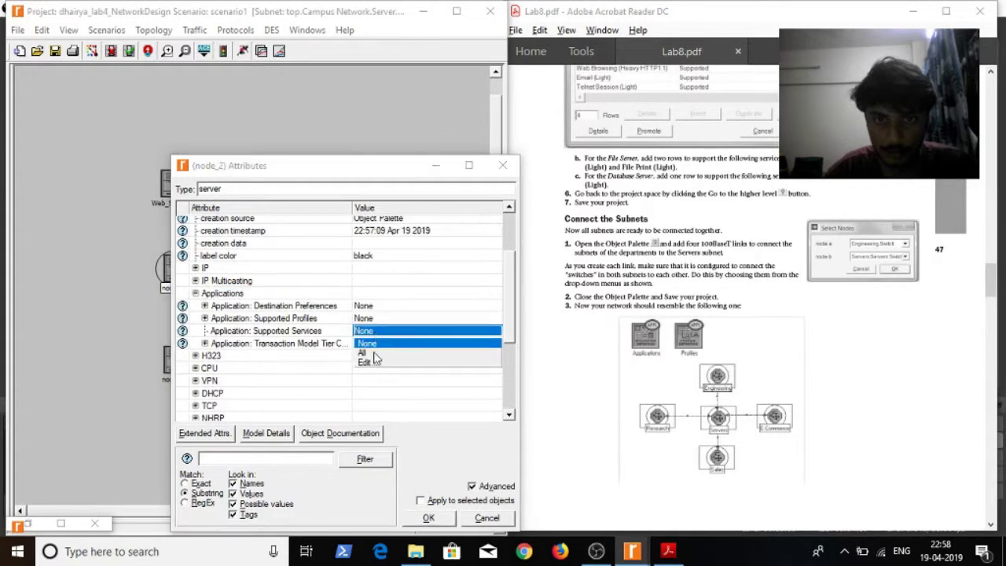
click(377, 360)
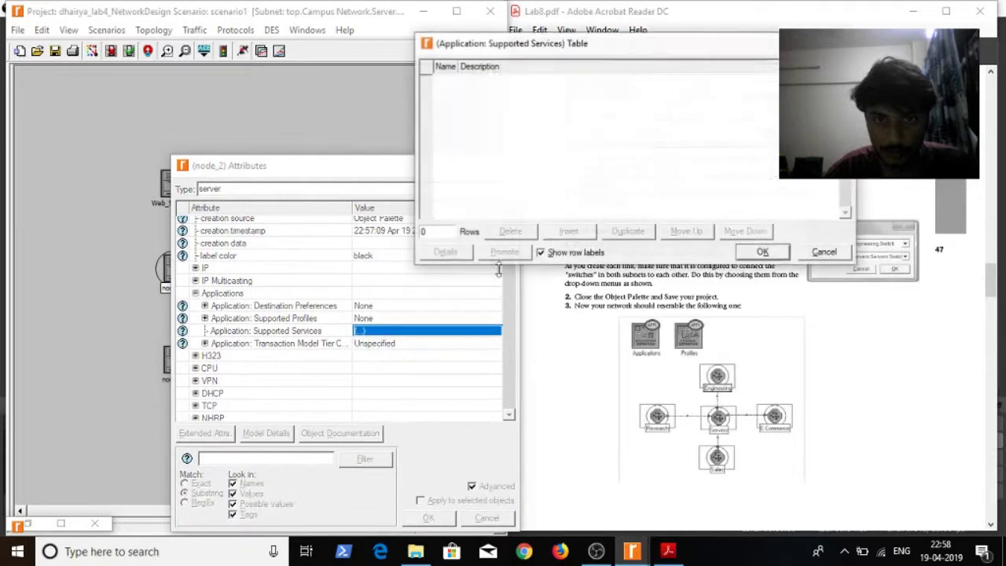
click(430, 232)
click(426, 264)
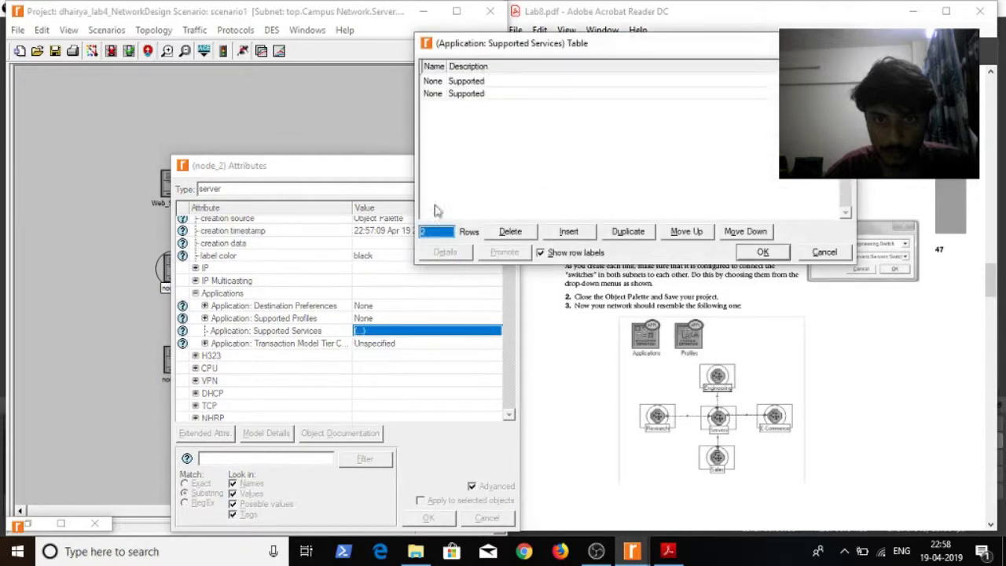
click(435, 81)
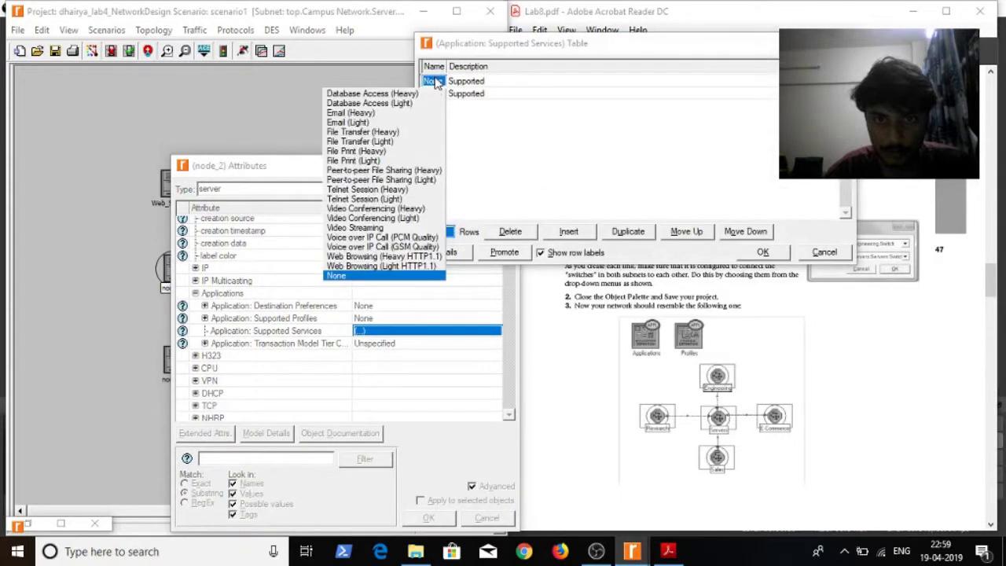
click(376, 132)
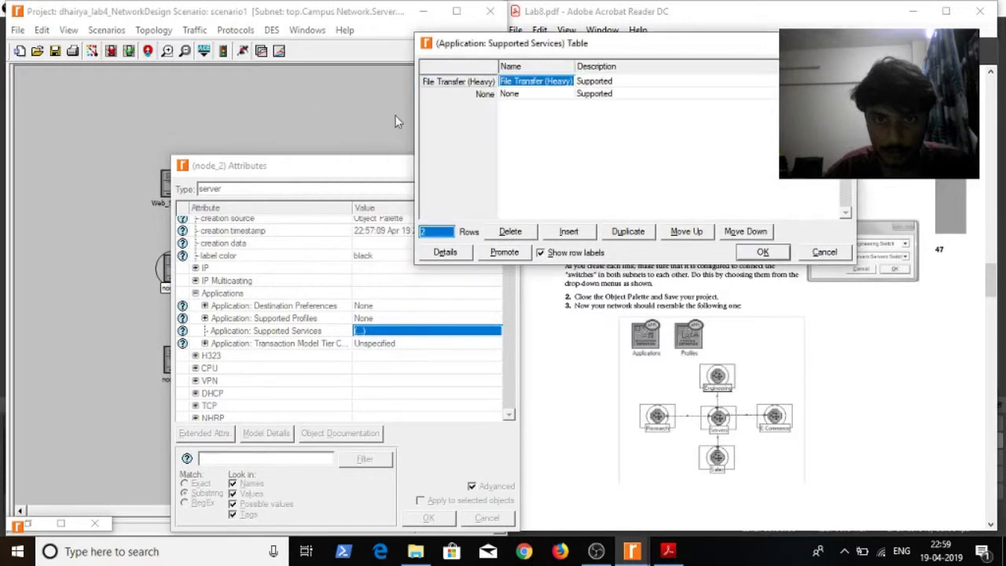
click(523, 93)
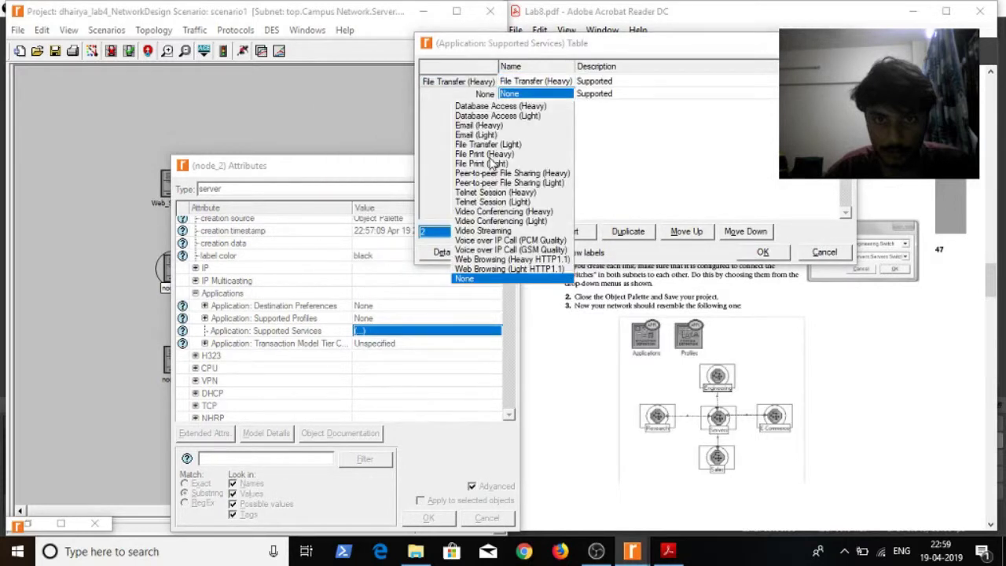
click(491, 164)
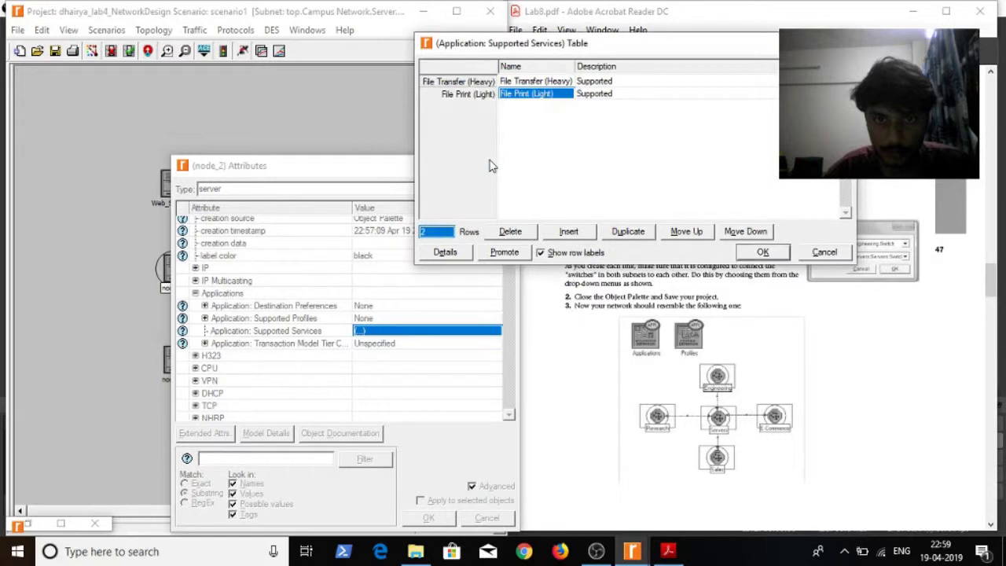
click(763, 252)
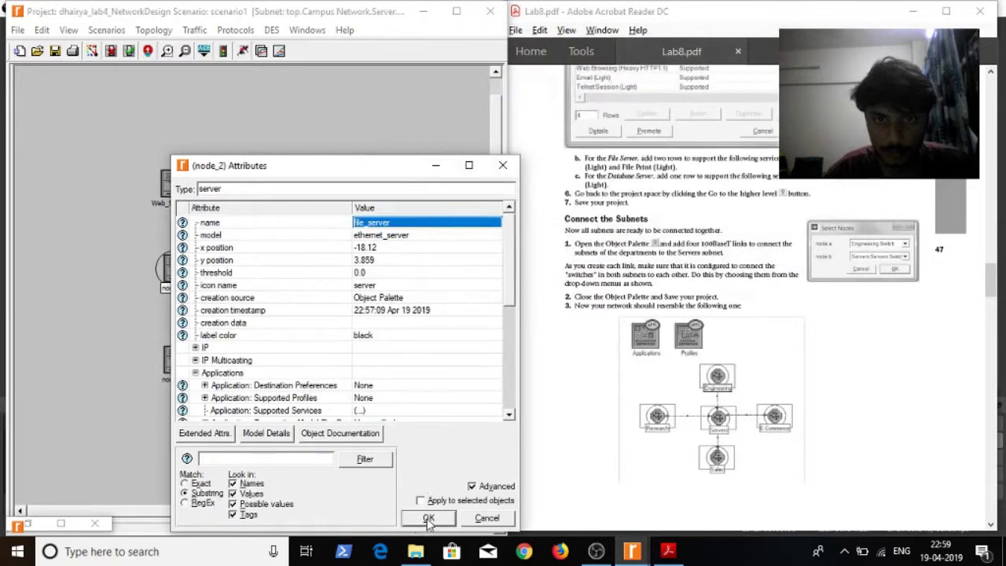
click(429, 518)
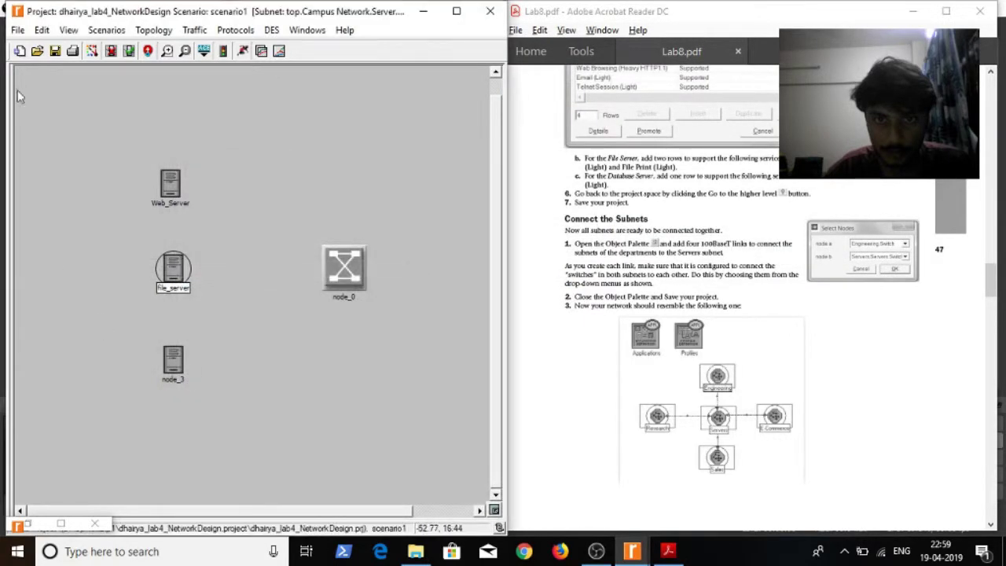
- Open node_3's attributes, name it database_server, and open its Supported Services table
click(161, 353)
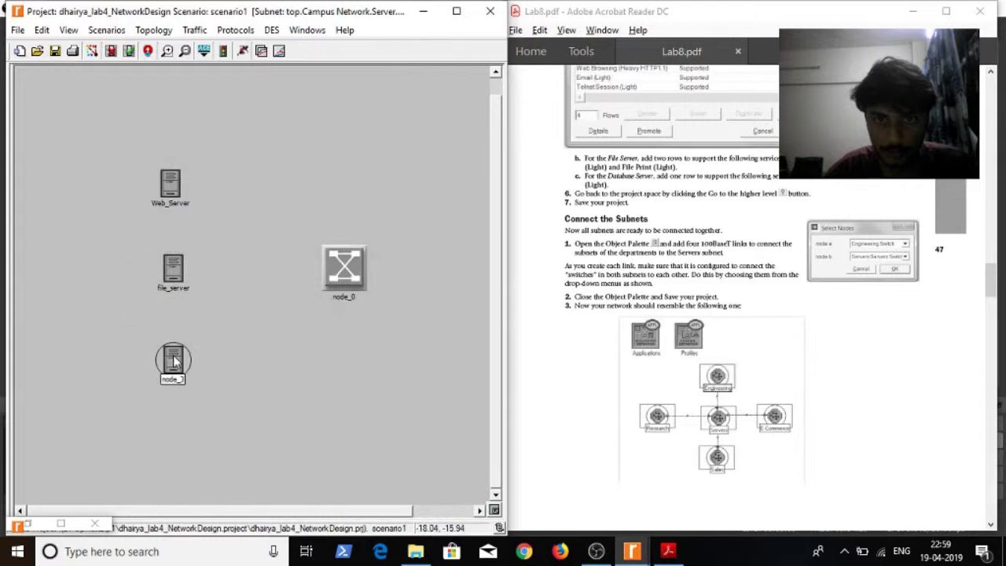
right_click(175, 360)
click(207, 124)
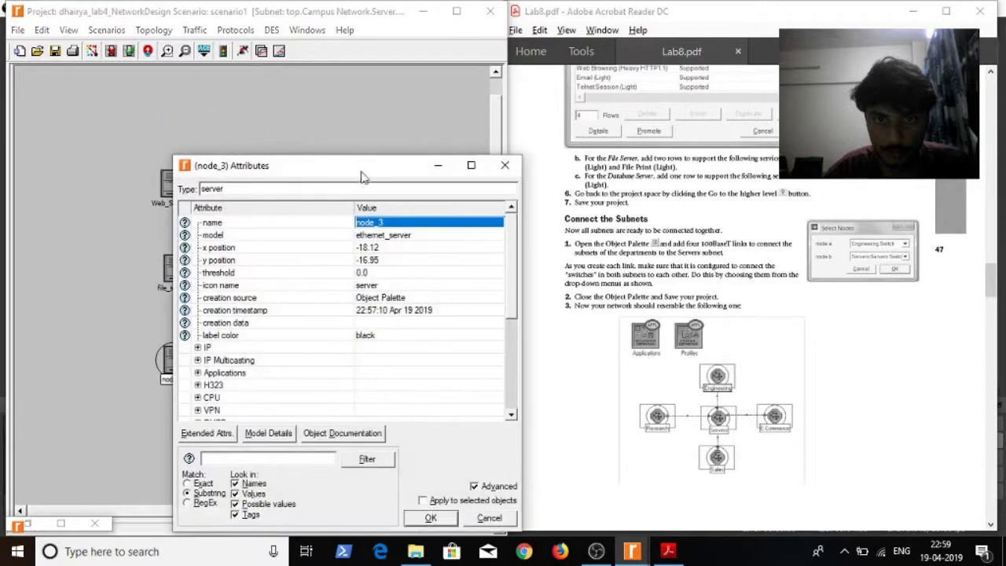
click(393, 223)
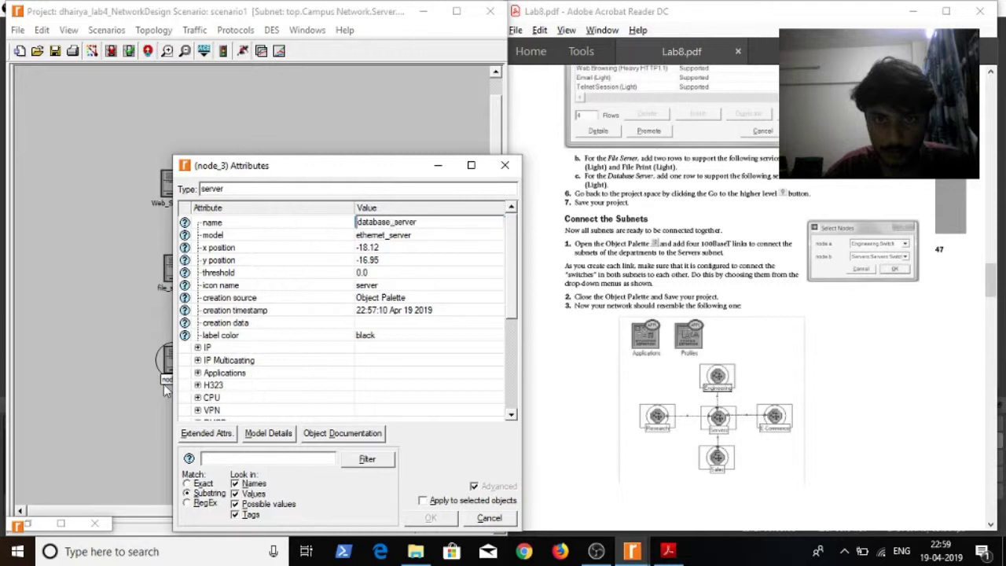
click(197, 373)
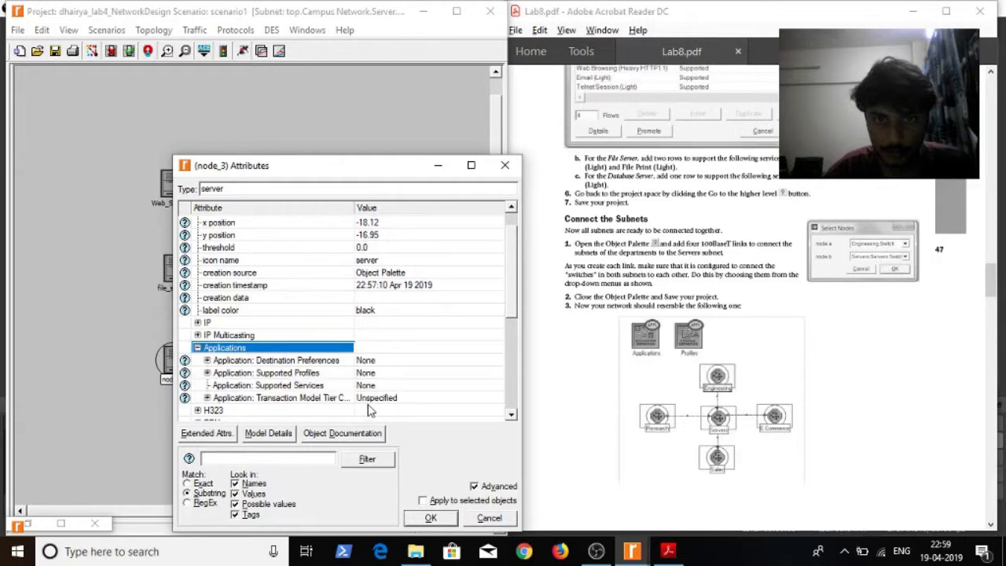
click(385, 386)
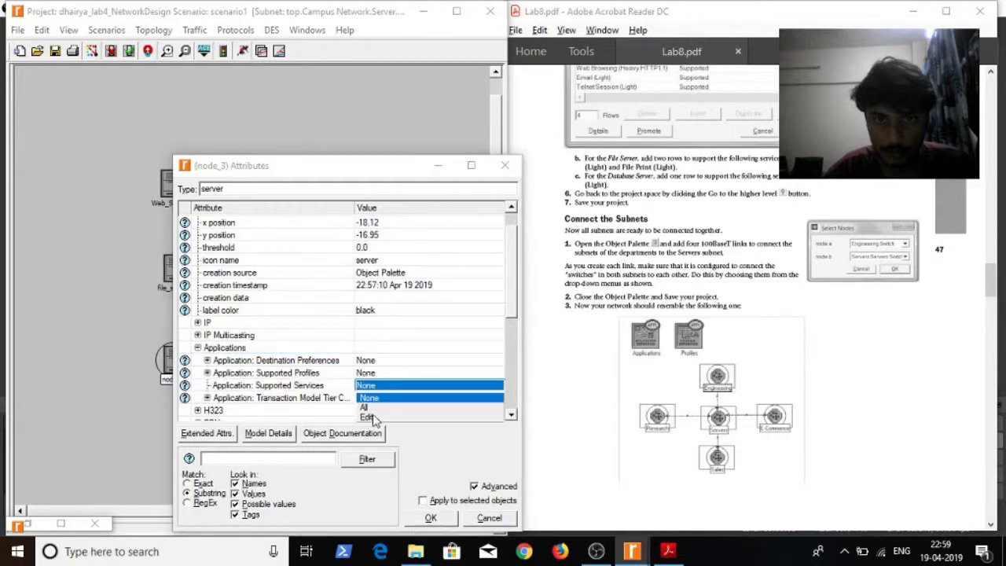
click(371, 417)
- Set 1 row to Database Access (Light) and close both dialogs with OK
click(444, 233)
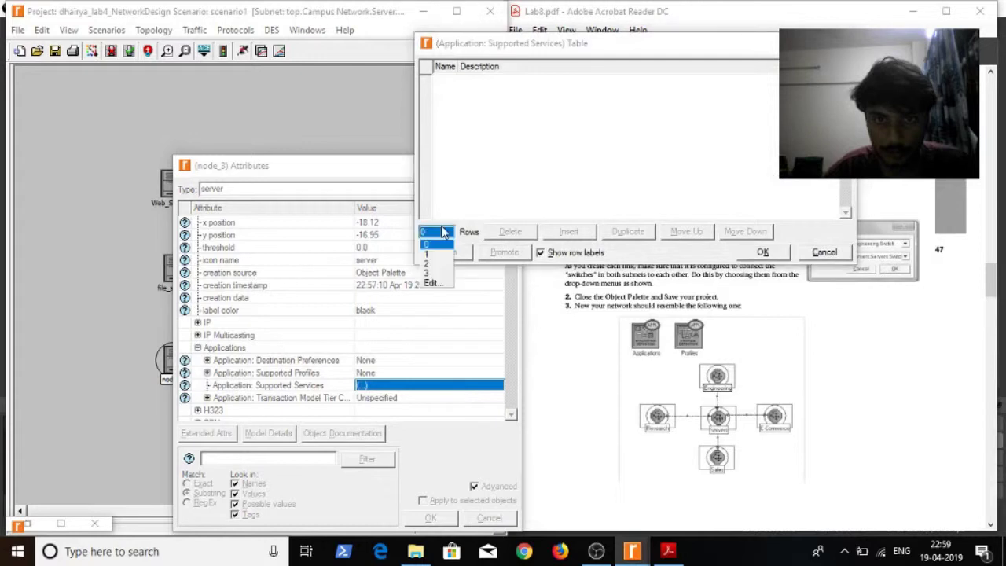
key(Down)
key(Return)
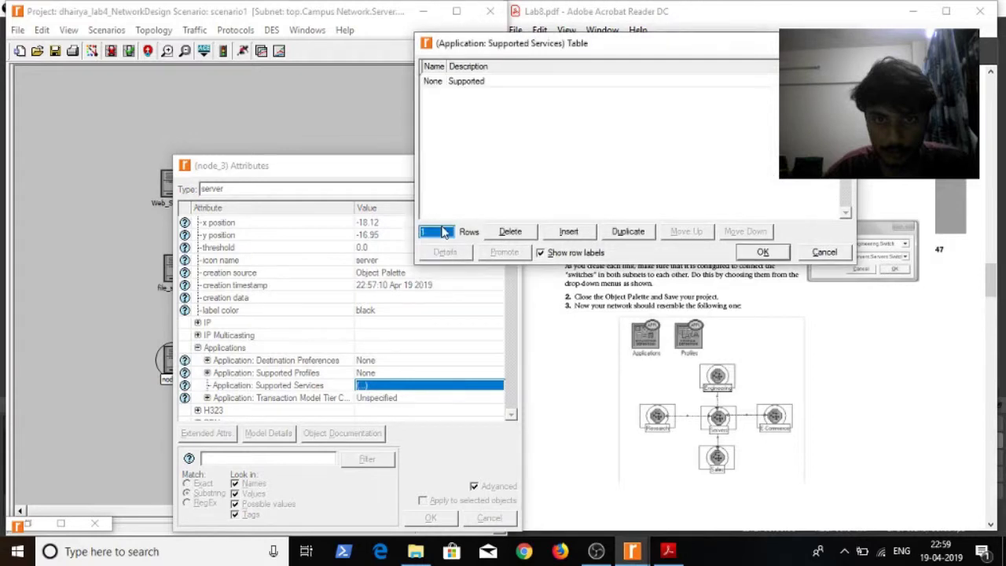
click(437, 82)
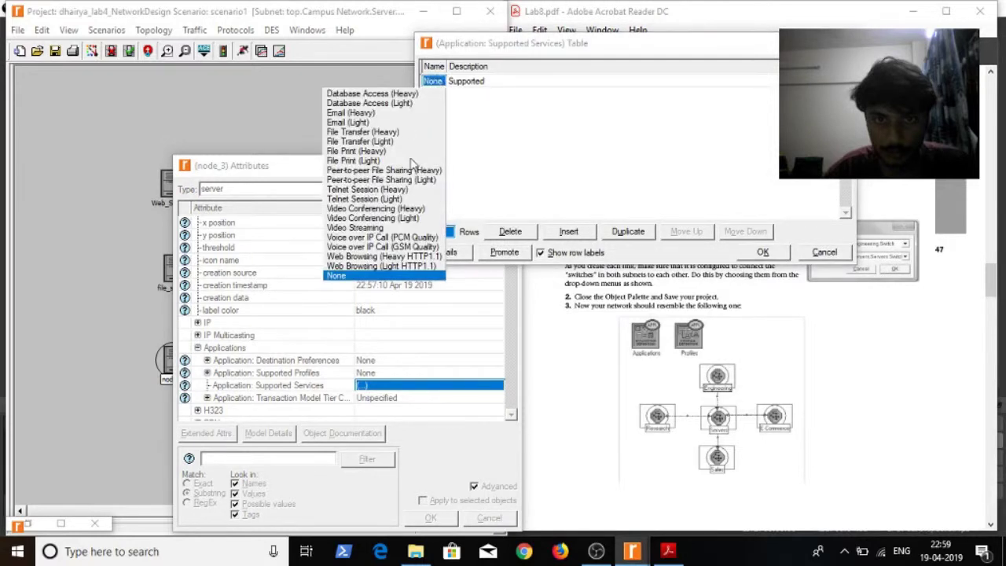
click(400, 104)
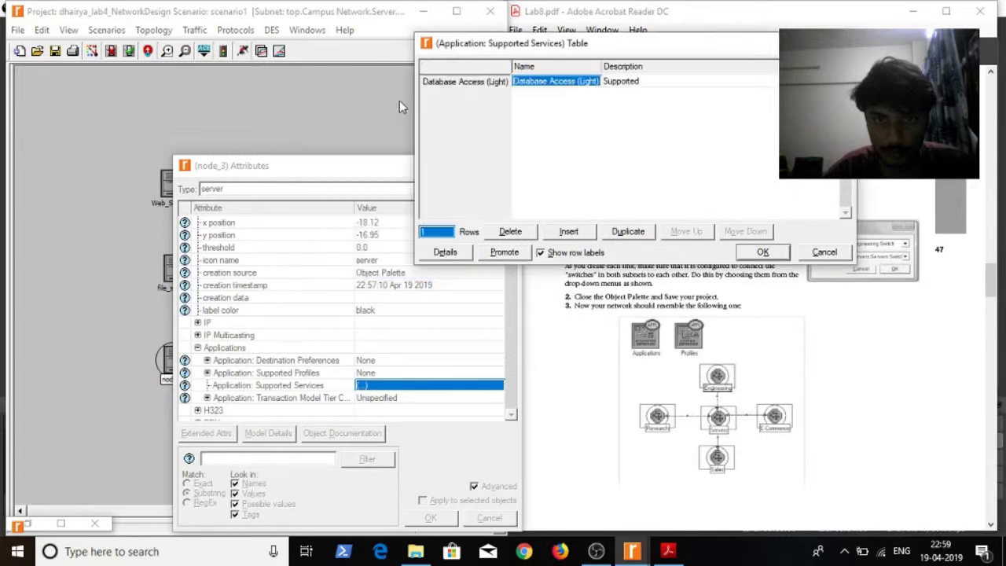
click(778, 256)
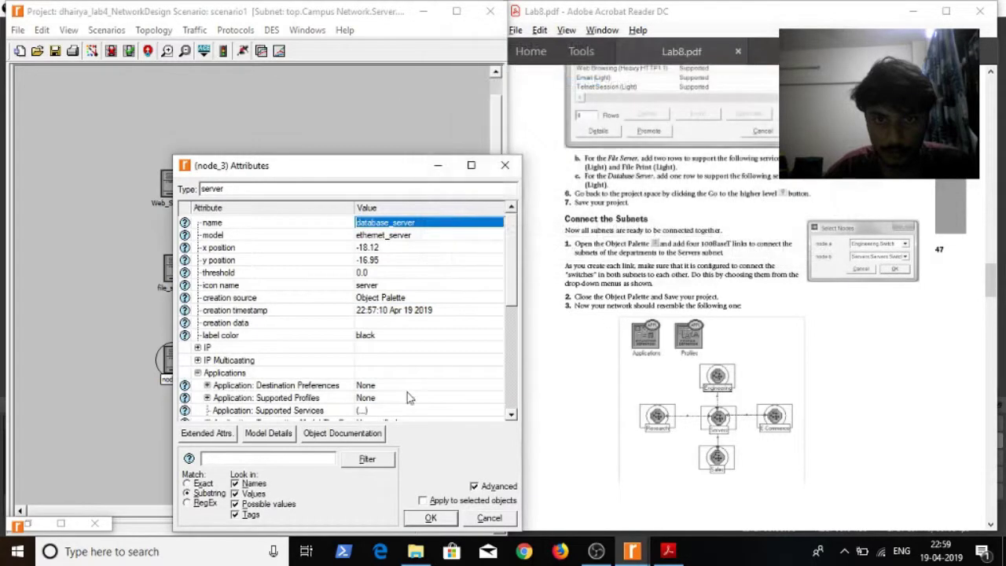
click(432, 519)
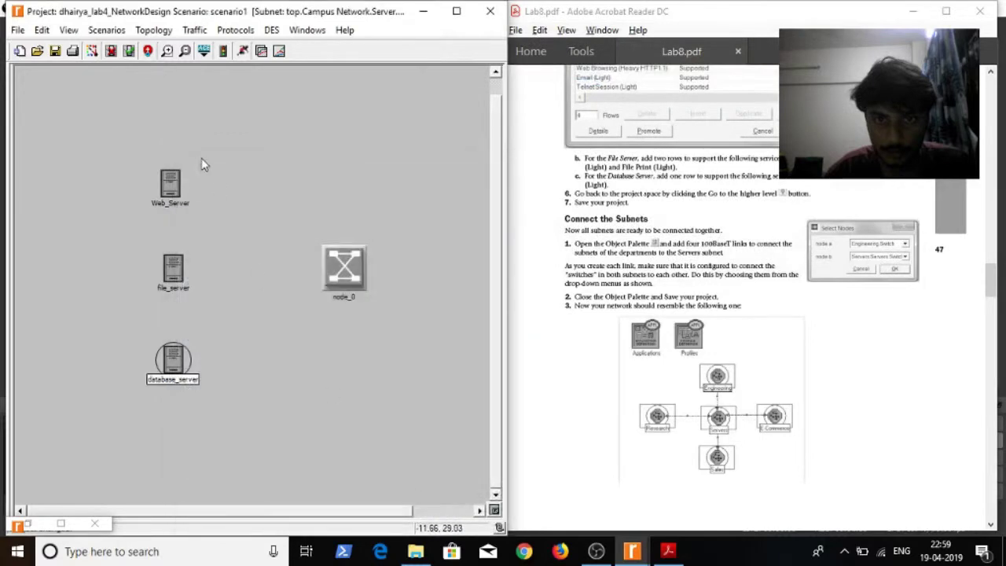
- Save the project and pick the 10BaseT link model from the Object Palette
click(55, 51)
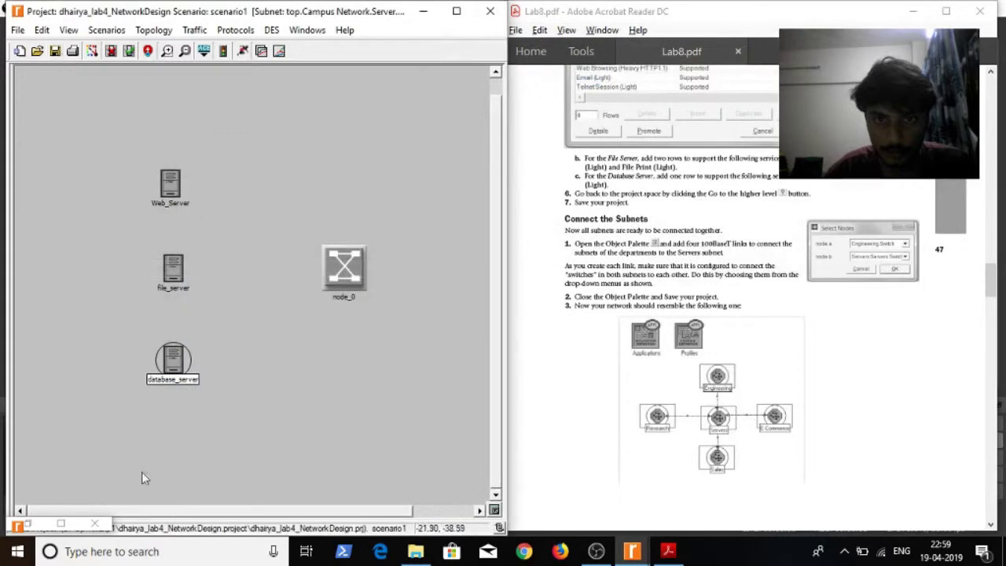
double_click(43, 525)
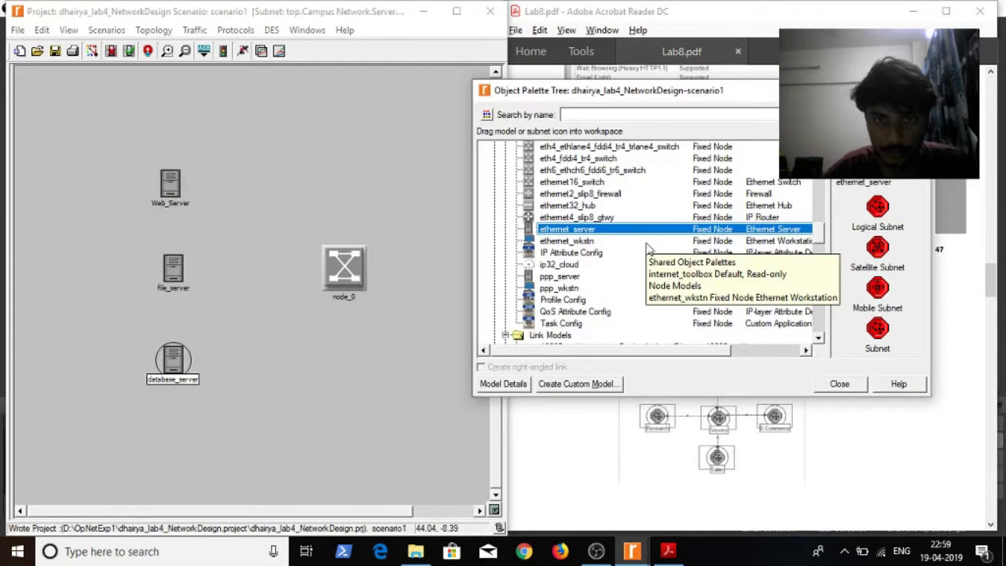
scroll(648, 248, up, 3)
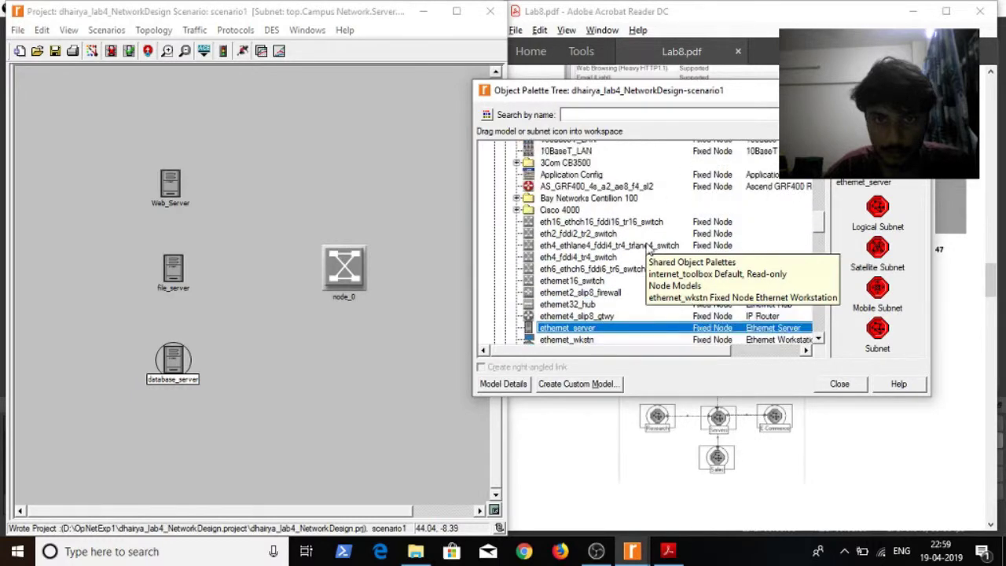
scroll(648, 248, down, 4)
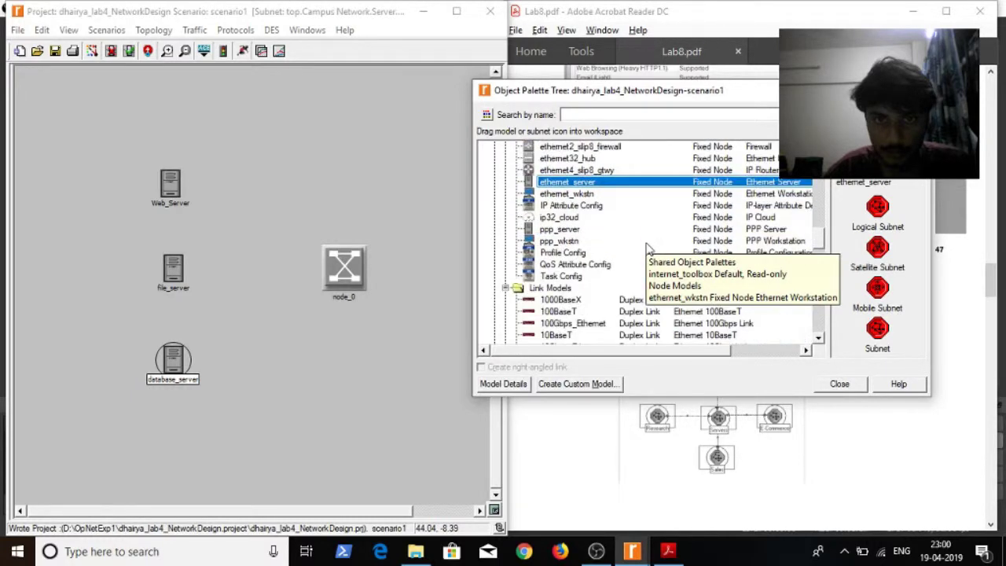
click(568, 334)
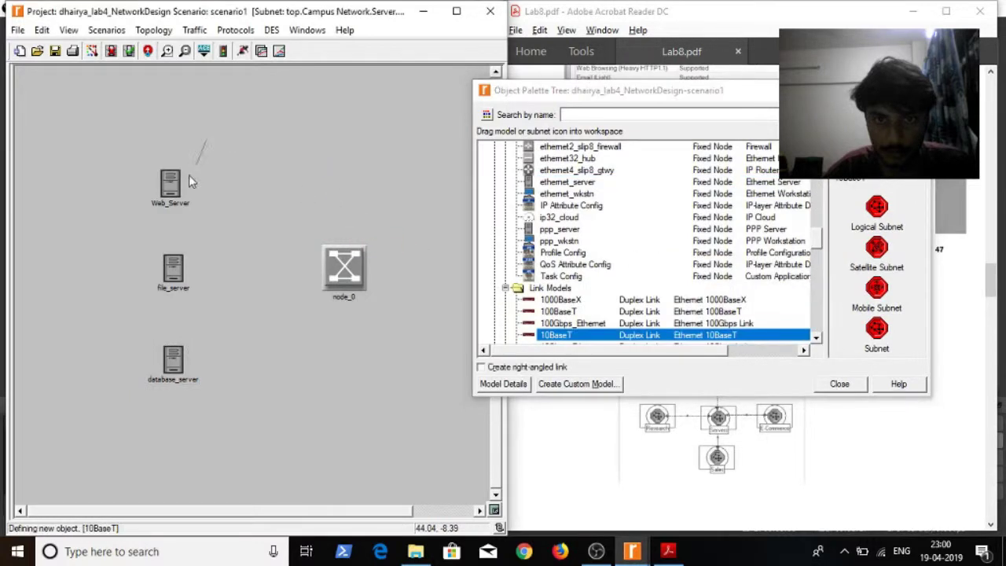
- Draw 10BaseT links from Web_Server, file_server and database_server to node_0, then close the palette
click(174, 186)
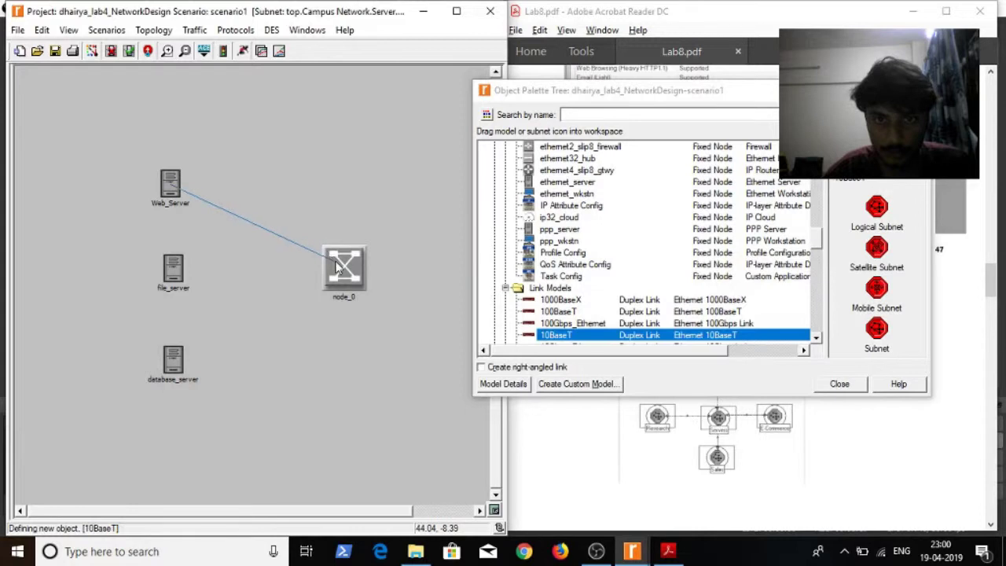
click(340, 268)
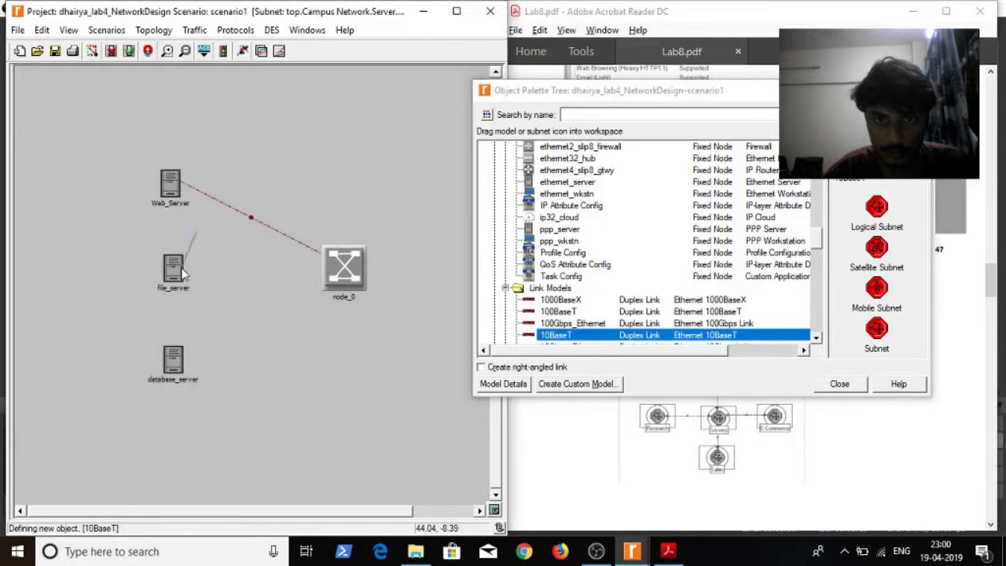
click(173, 267)
click(343, 268)
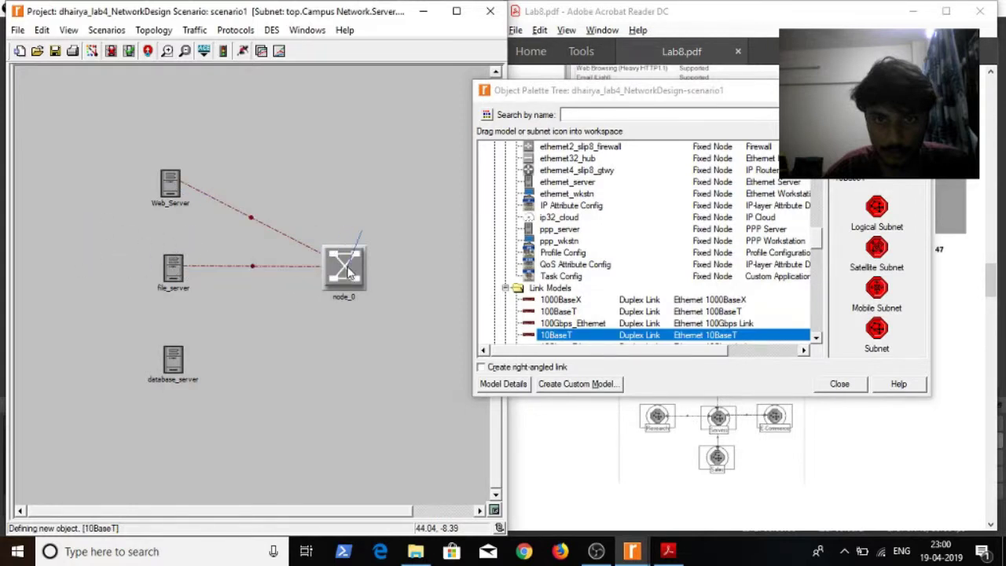
click(173, 361)
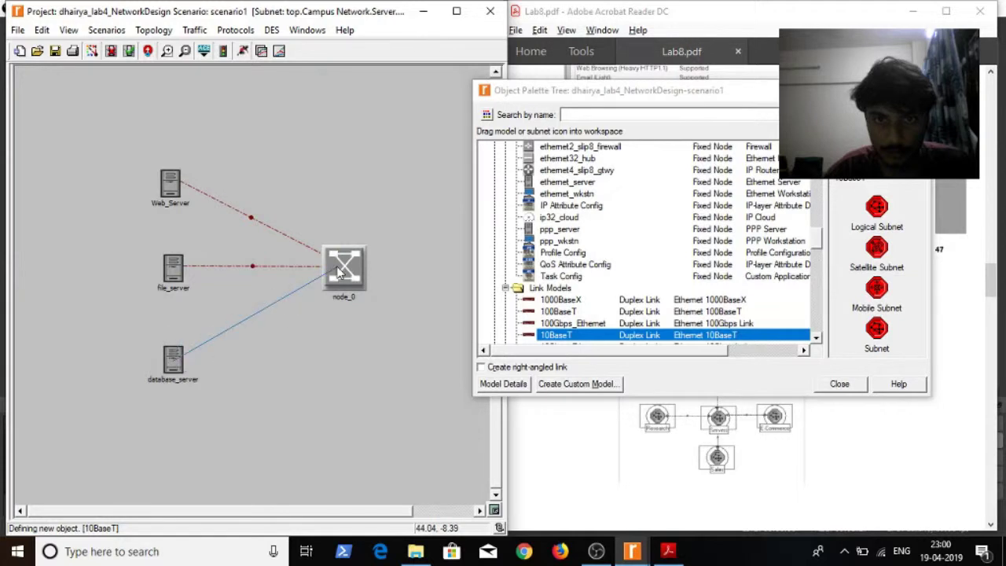
click(340, 271)
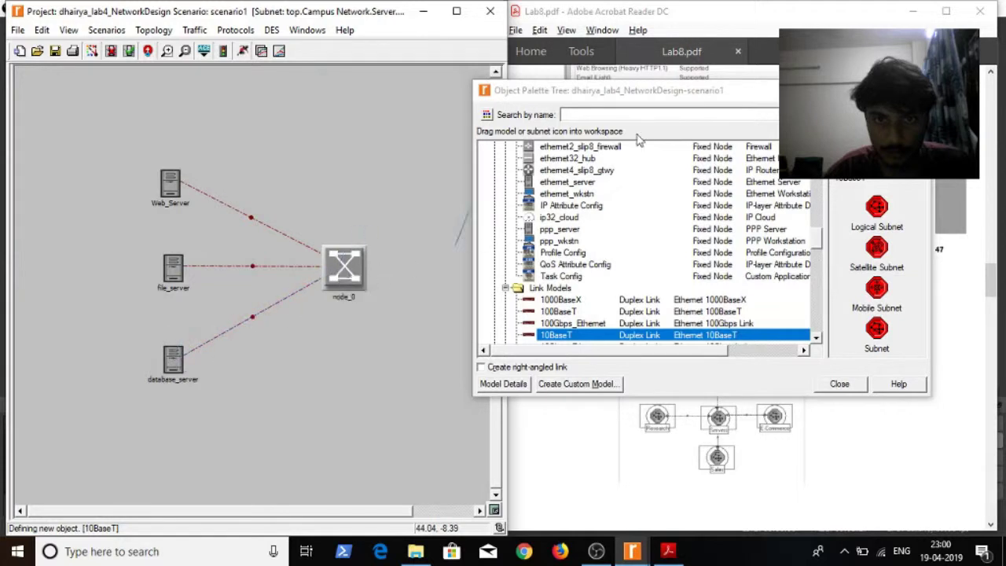
click(840, 384)
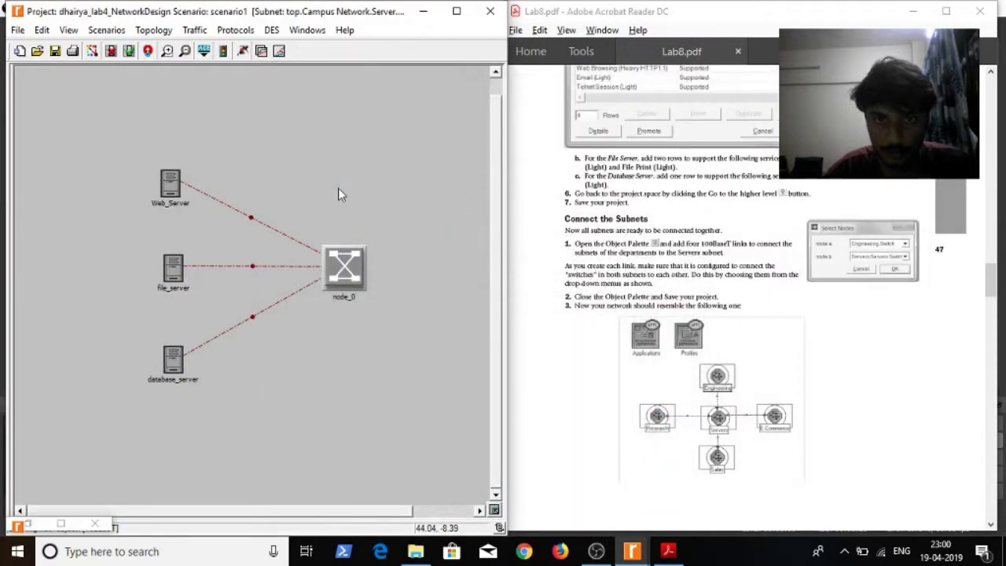
- Save the project, then delete the stray node_0 from subnet_eng
key(ctrl+s)
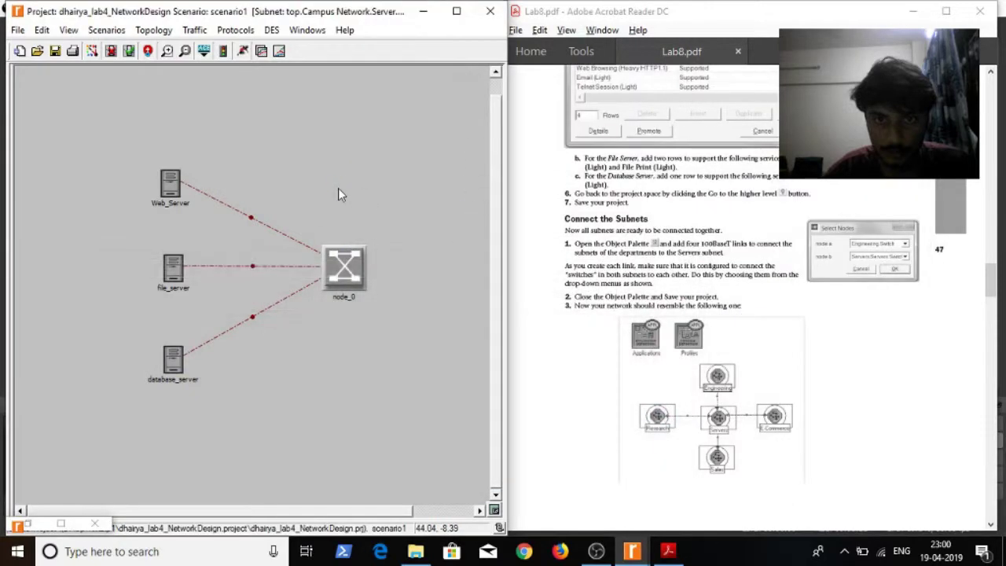
click(149, 52)
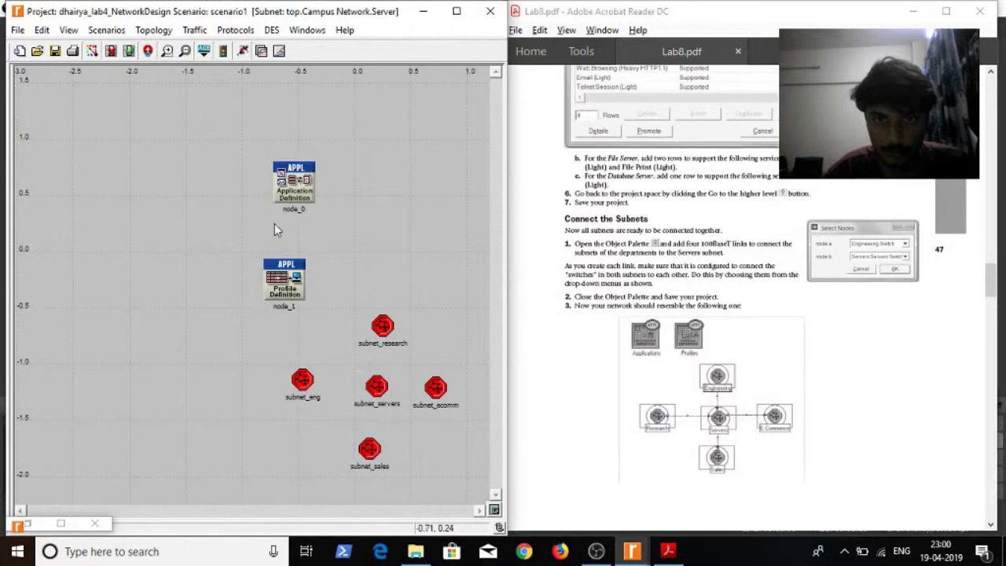
double_click(301, 379)
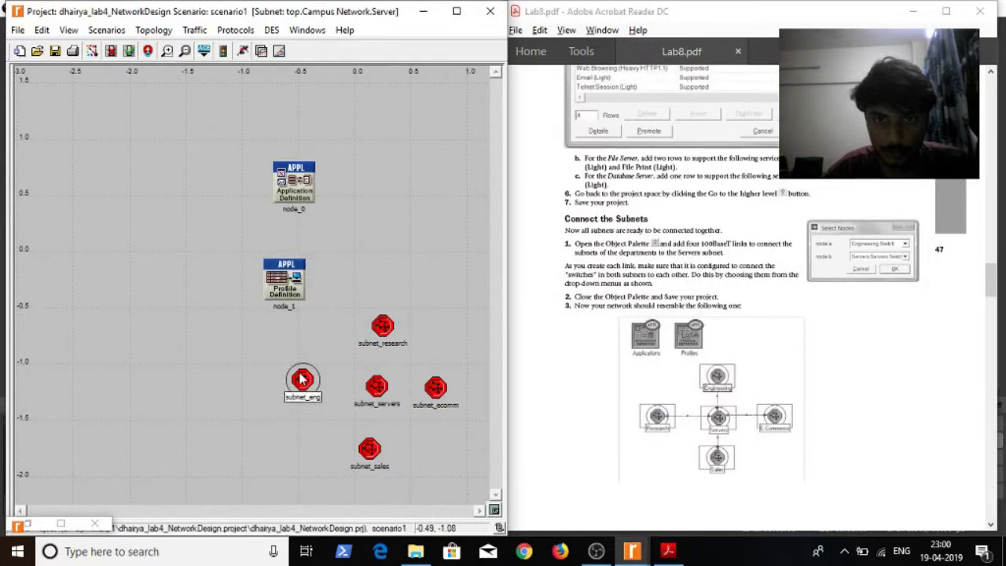
click(318, 220)
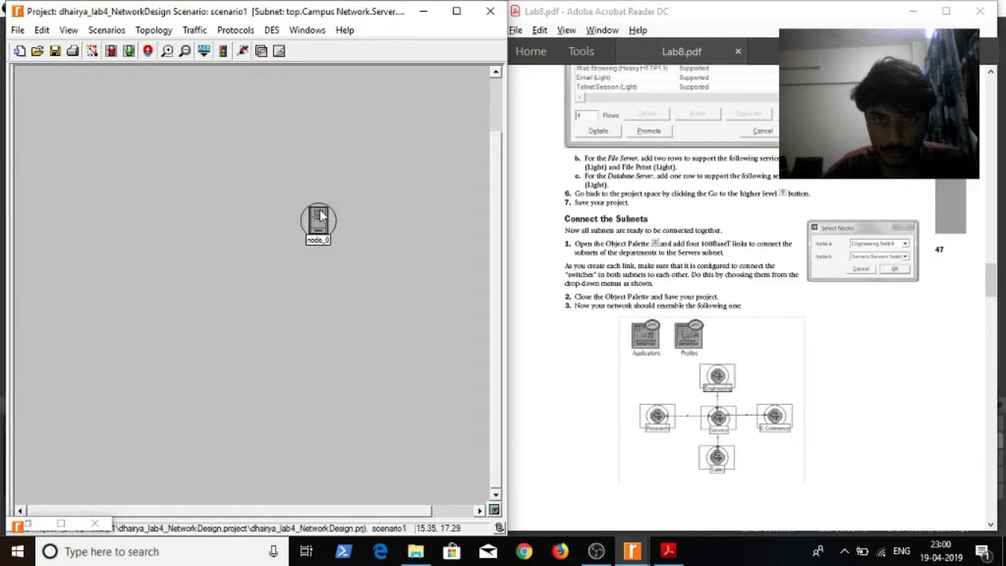
key(Delete)
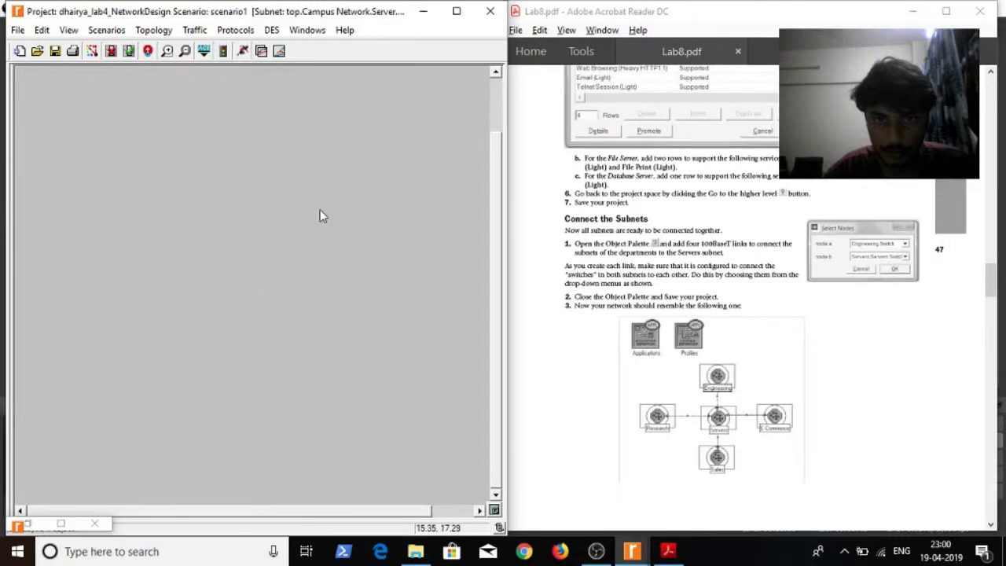
- Place a 10BaseT LAN and an ethernet16 switch in the engineering subnet
double_click(33, 525)
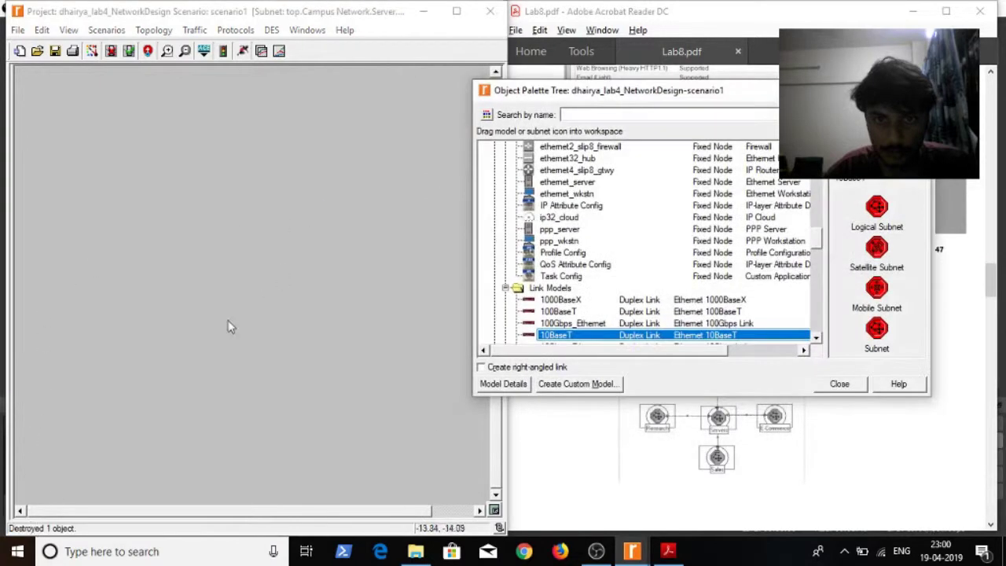
click(583, 229)
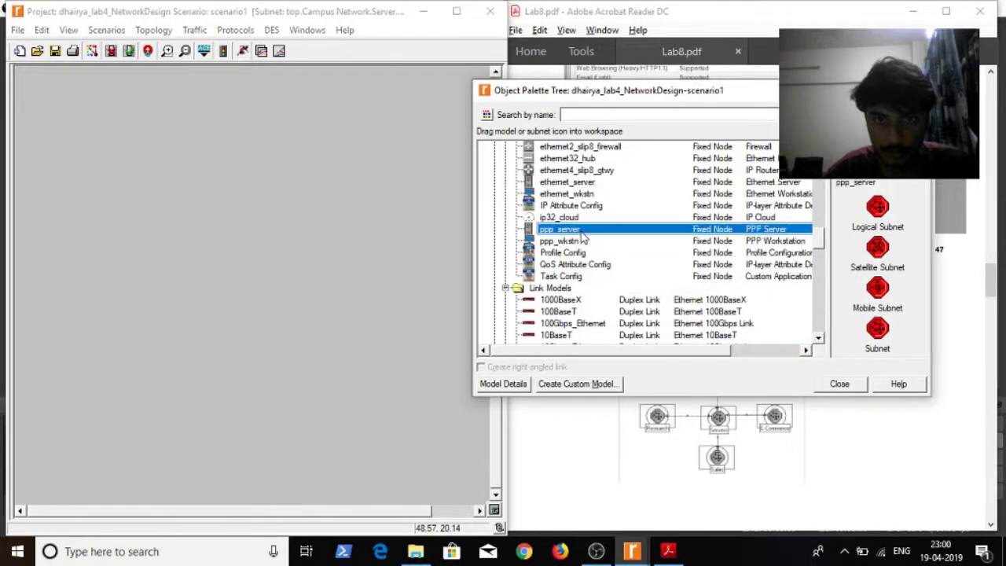
scroll(578, 224, down, 1)
scroll(570, 212, up, 10)
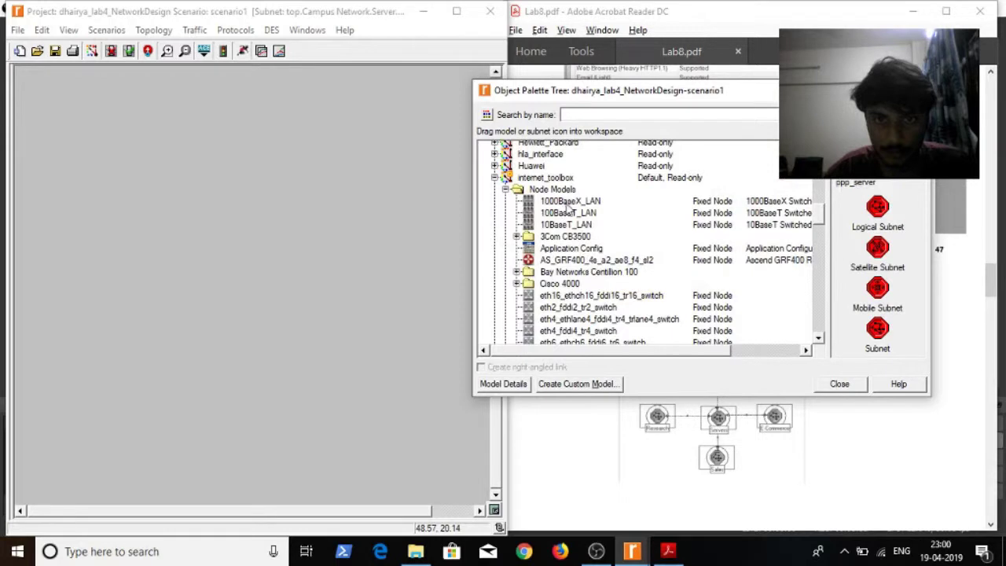
drag(569, 213, 628, 193)
drag(577, 224, 245, 191)
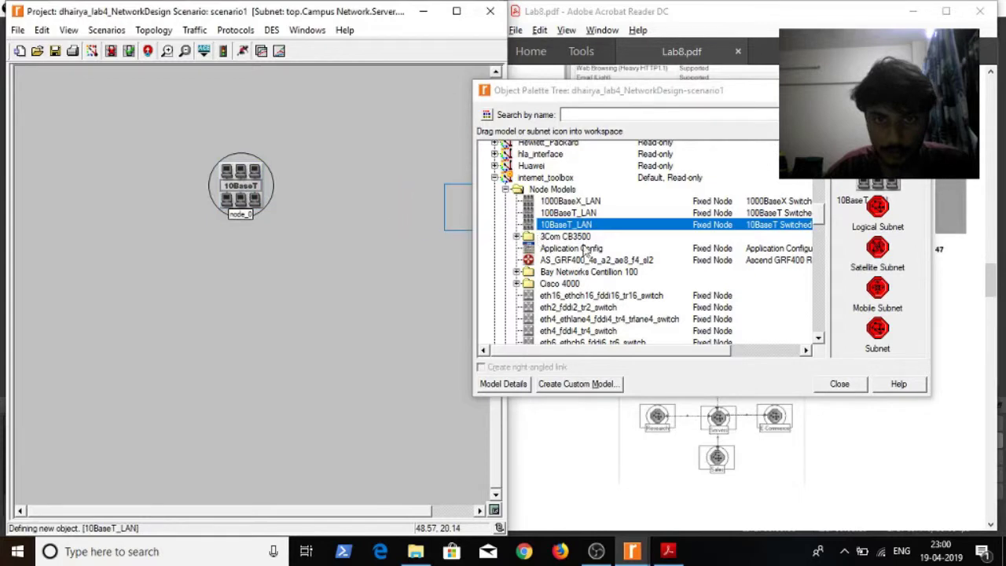
click(609, 263)
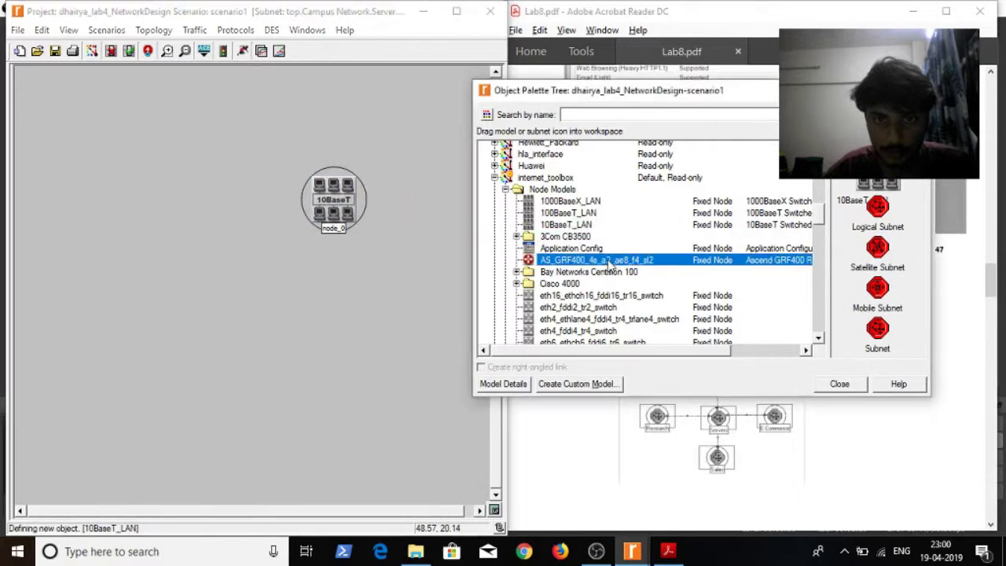
scroll(609, 266, down, 5)
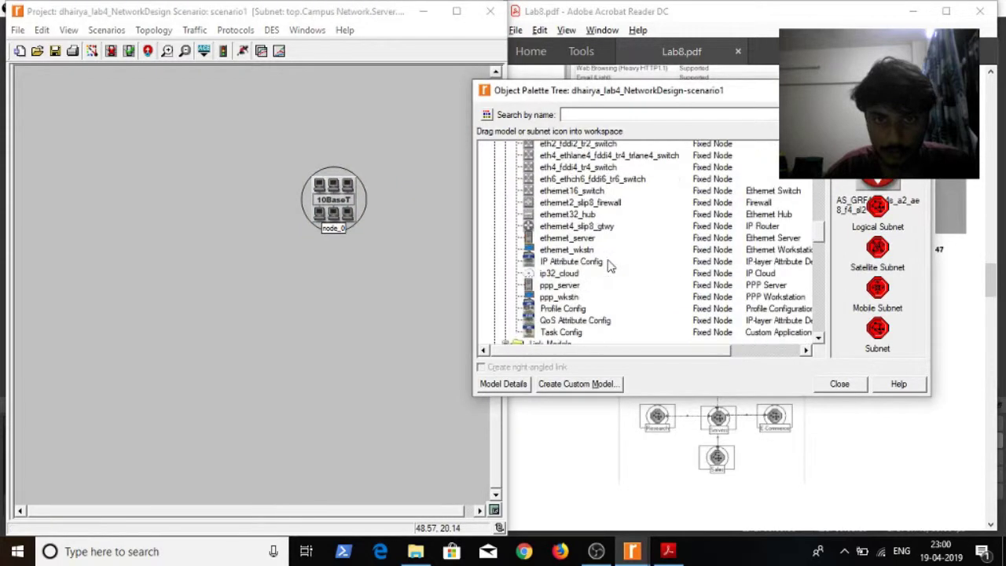
click(587, 191)
drag(588, 192, 337, 303)
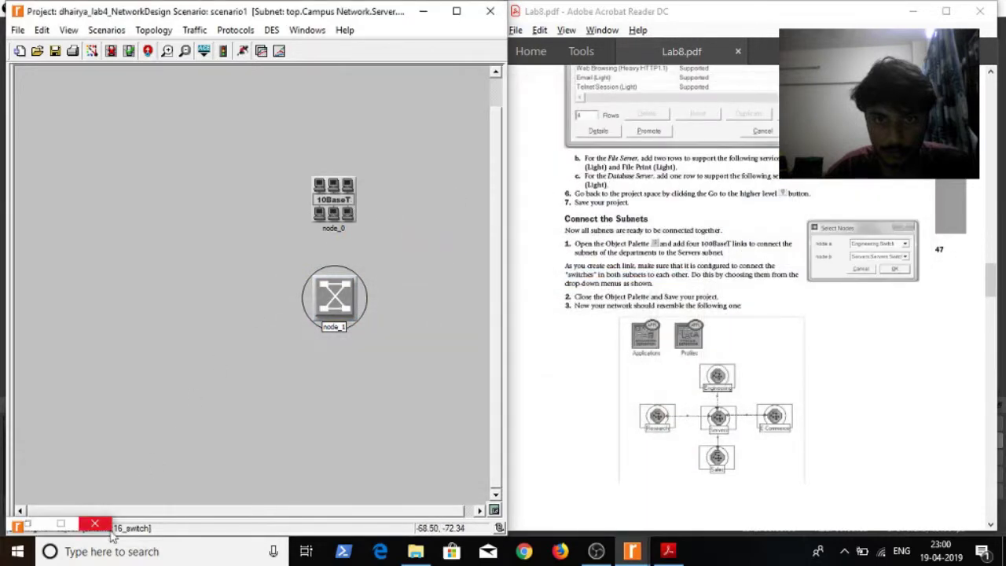
- Join LAN node_0 to switch node_1 with a 10BaseT link and close the palette
click(28, 524)
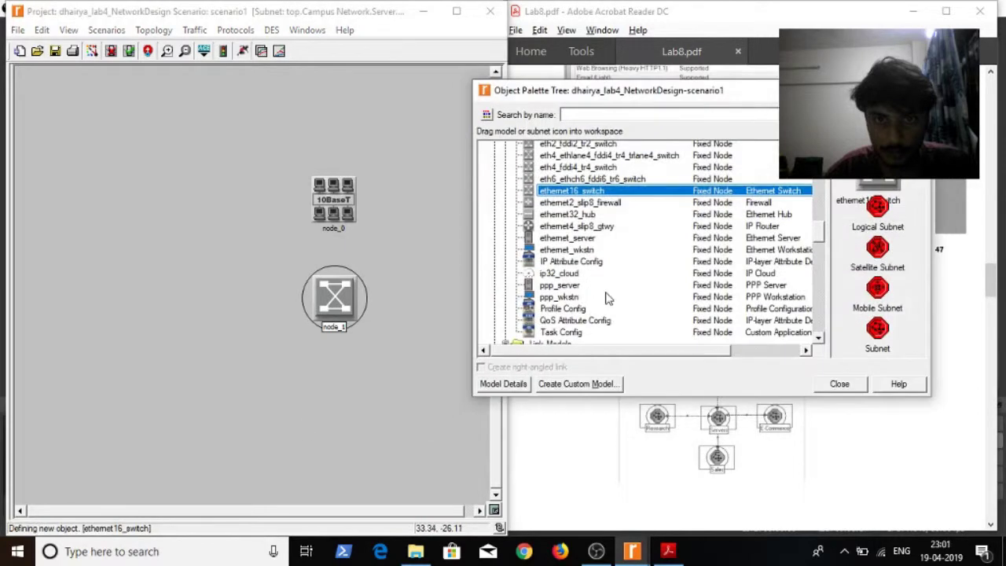
scroll(605, 297, up, 3)
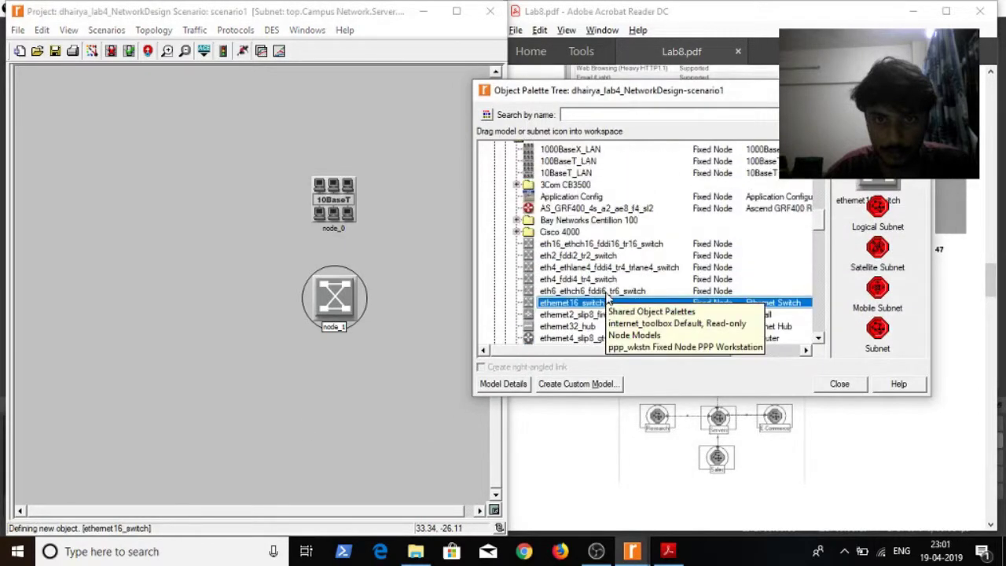
scroll(605, 297, down, 4)
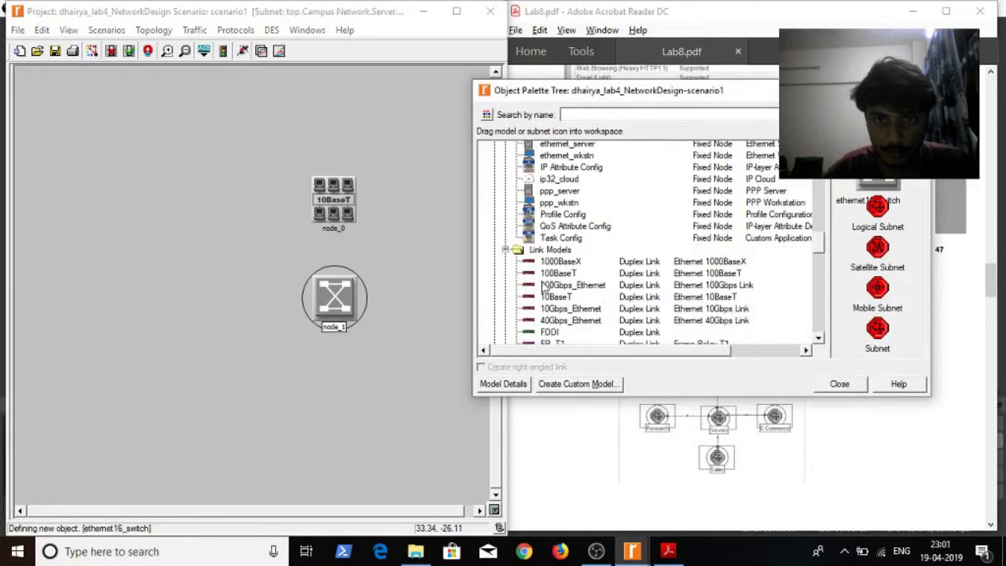
click(552, 297)
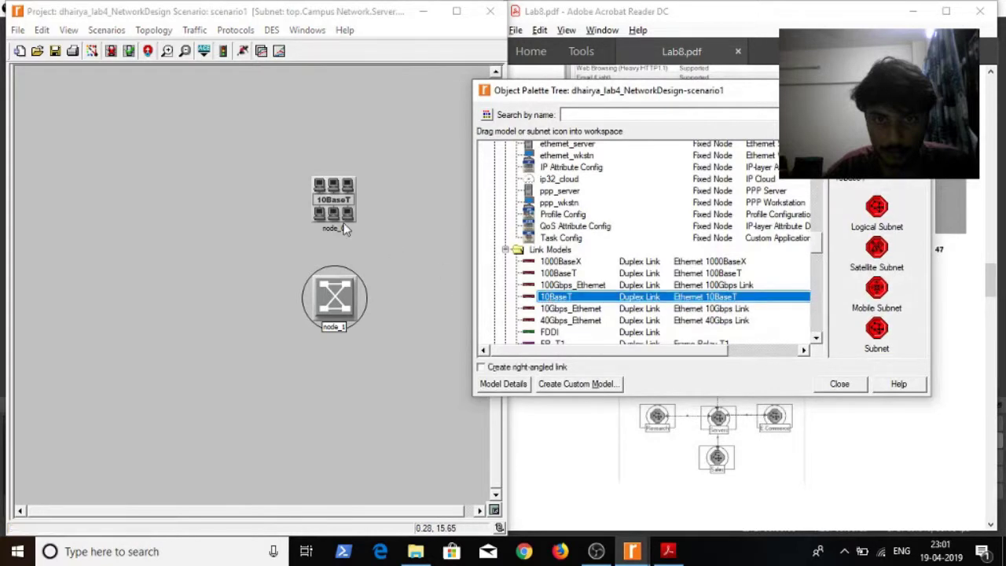
drag(560, 301, 372, 235)
click(342, 294)
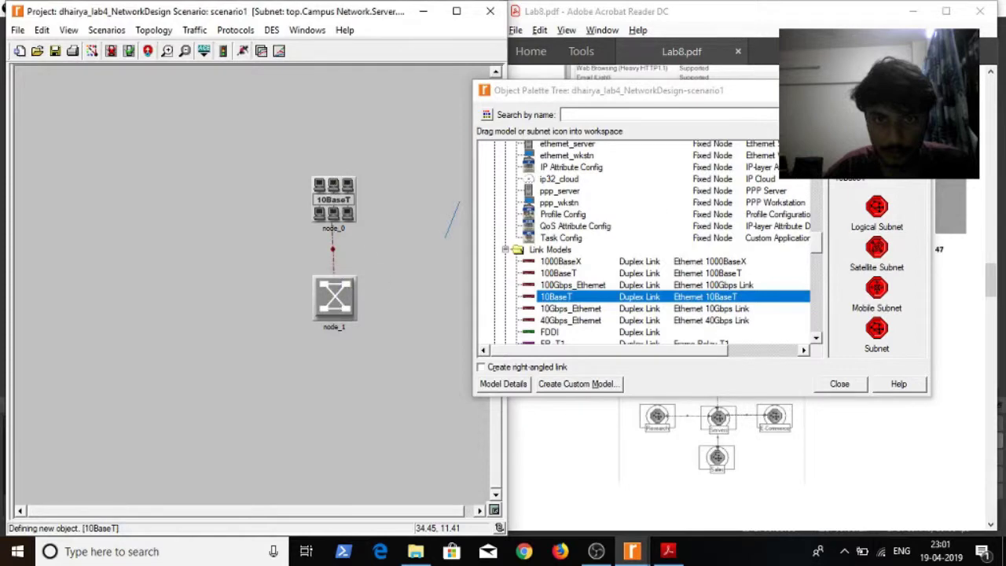
right_click(277, 200)
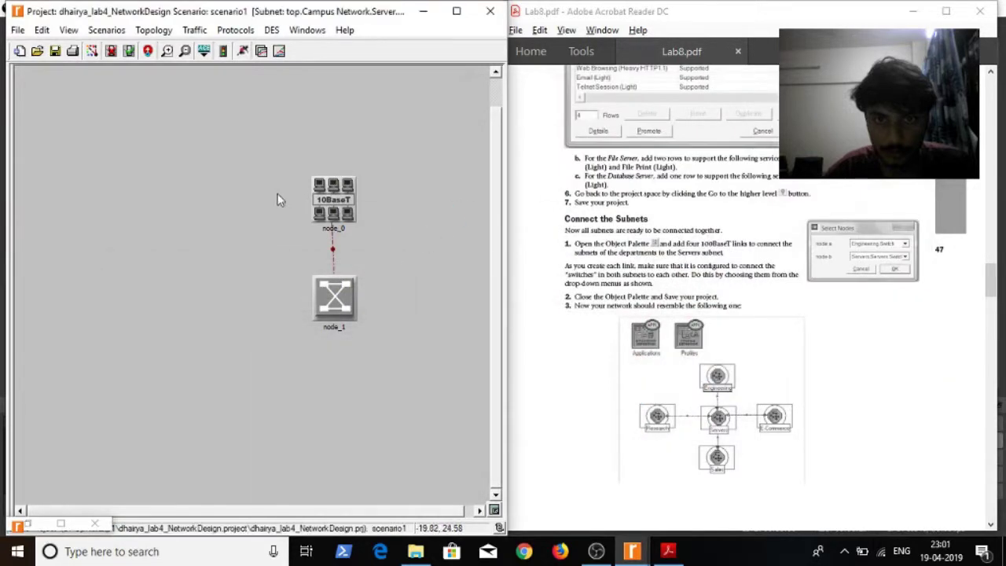
- In node_0's attributes, set Applications > Supported Profiles to 1 row with profile Engineer
click(333, 199)
right_click(333, 199)
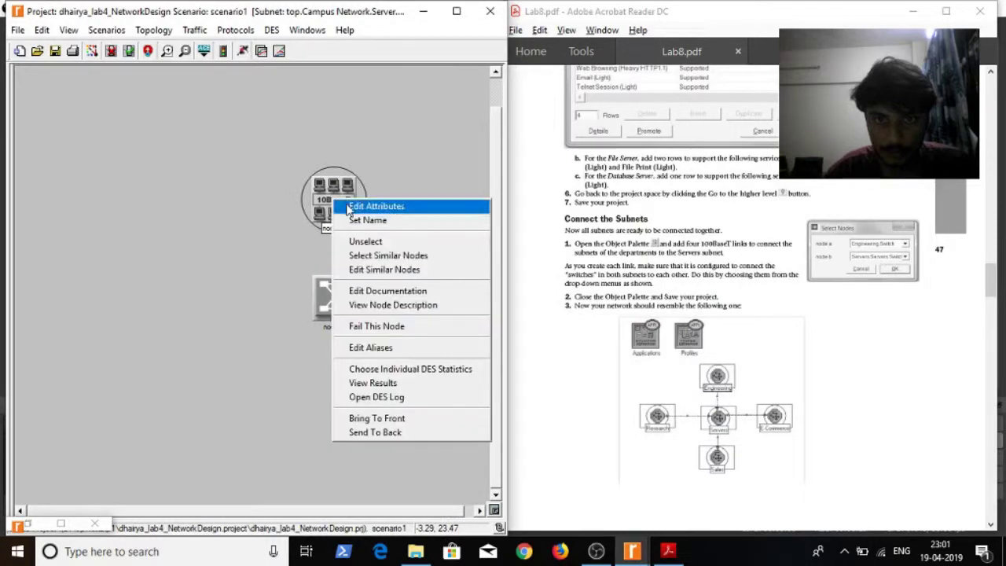
click(376, 205)
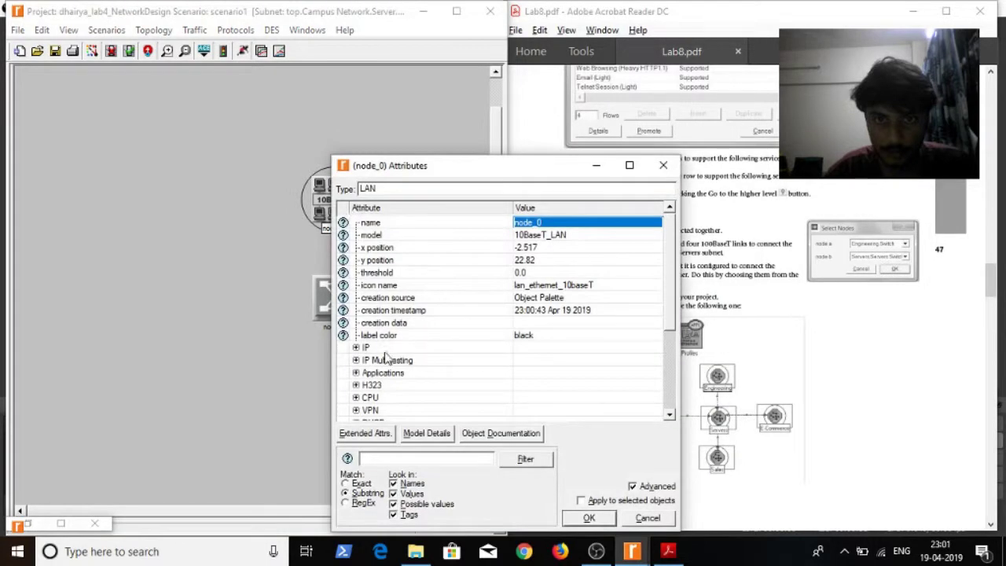
scroll(385, 356, down, 3)
scroll(385, 356, down, 1)
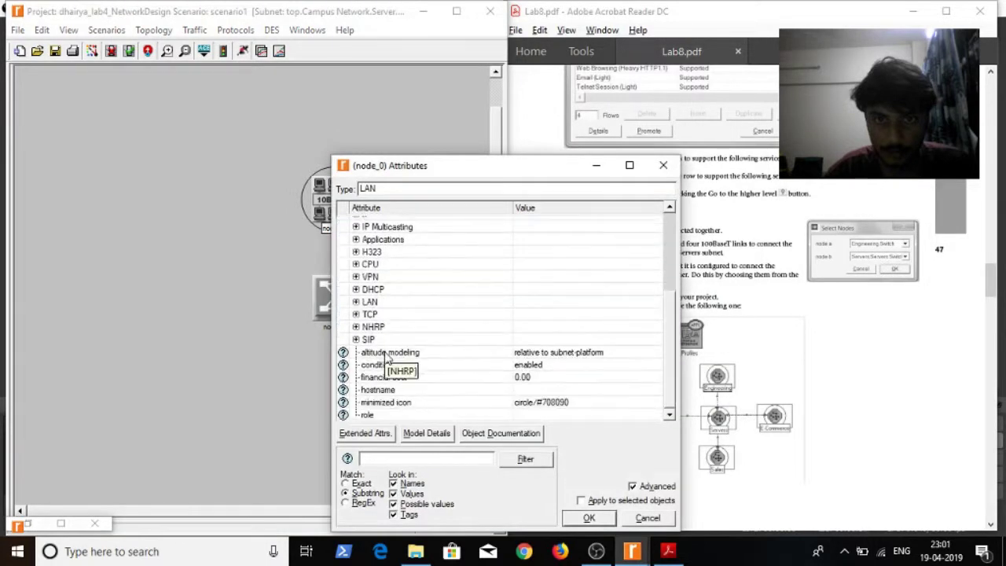
scroll(362, 353, up, 2)
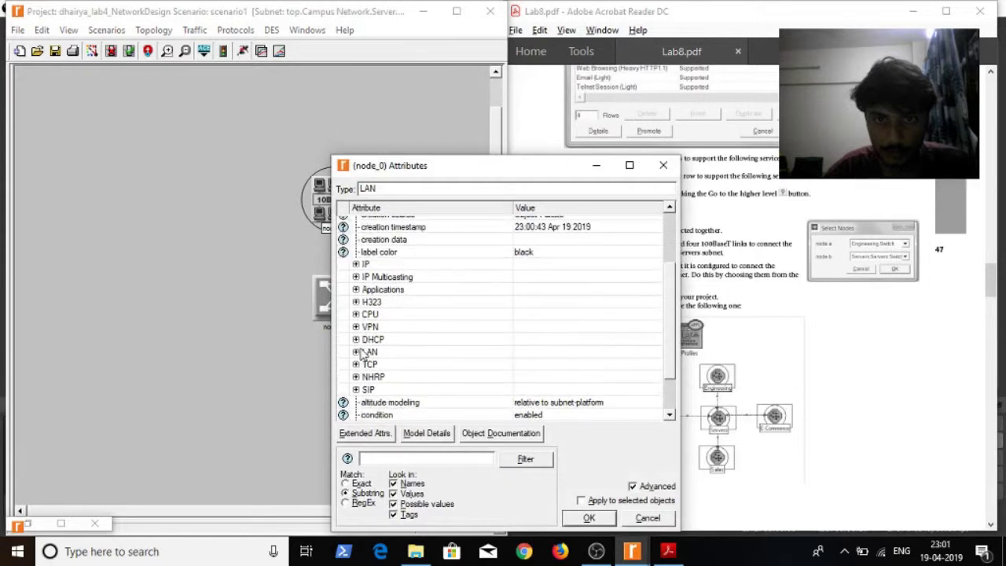
click(355, 289)
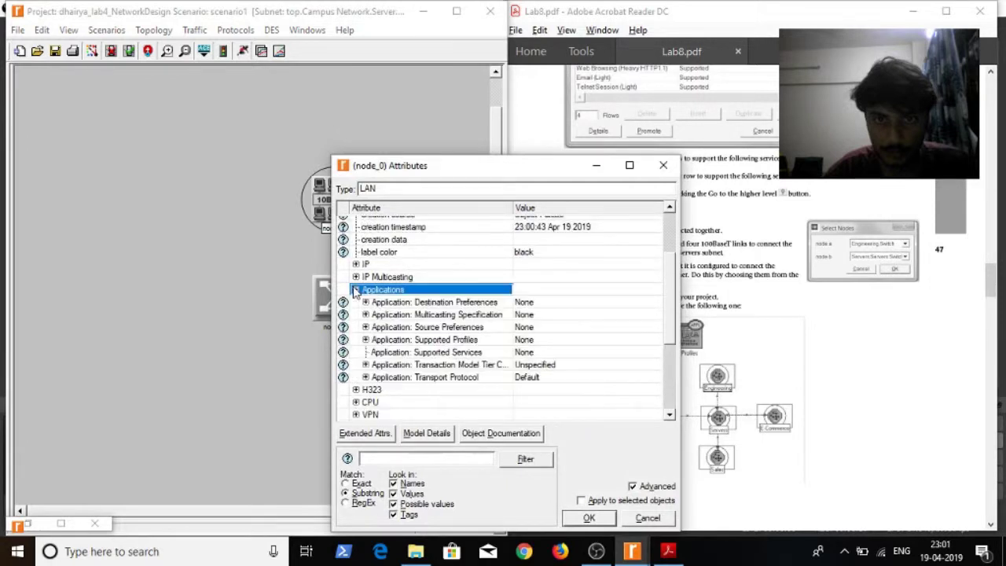
click(364, 339)
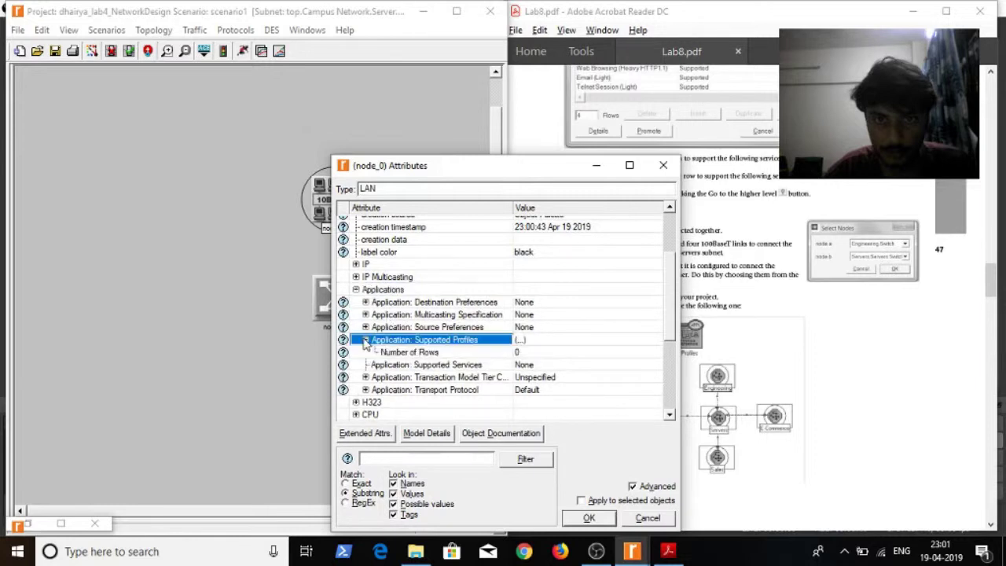
click(537, 359)
click(536, 379)
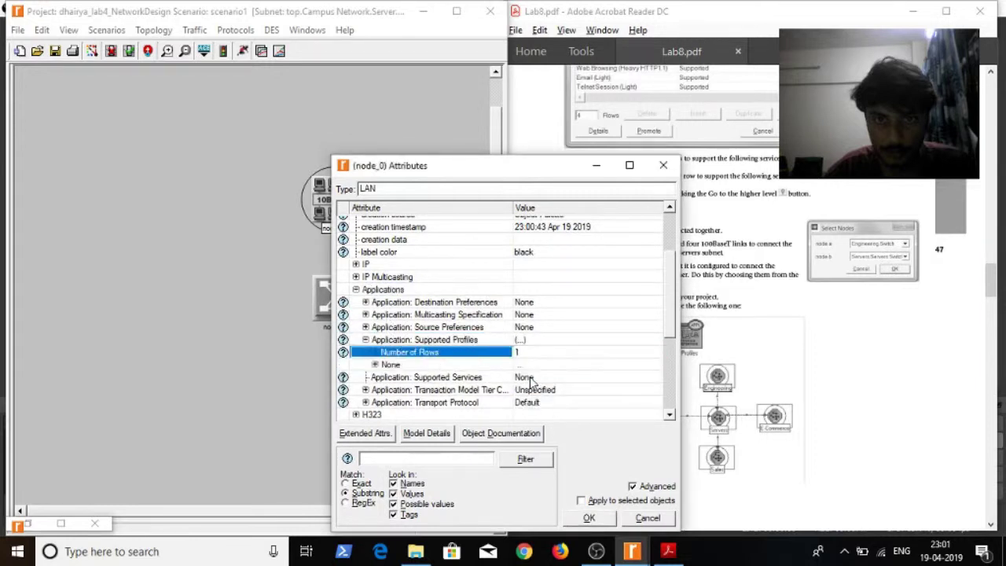
click(375, 364)
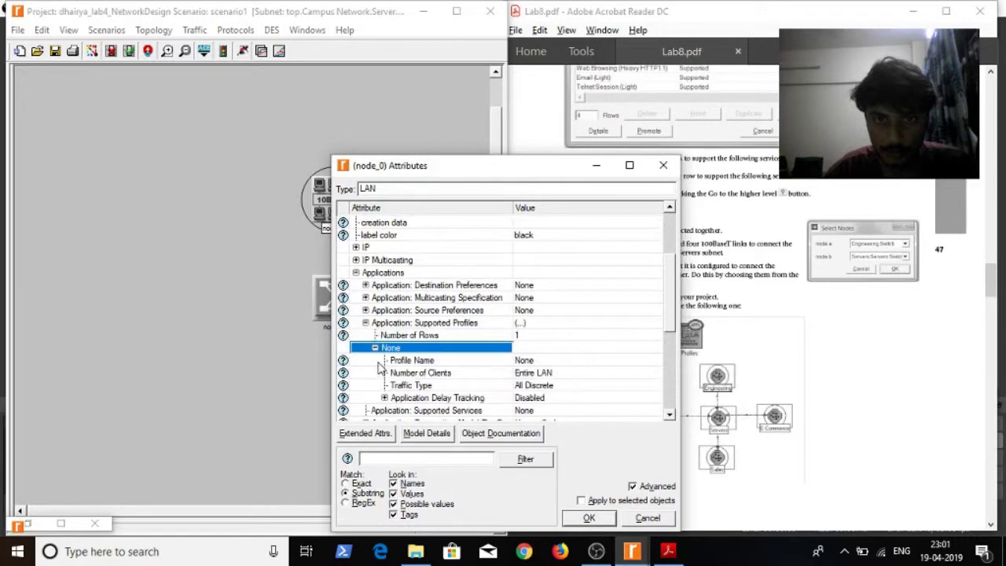
click(537, 361)
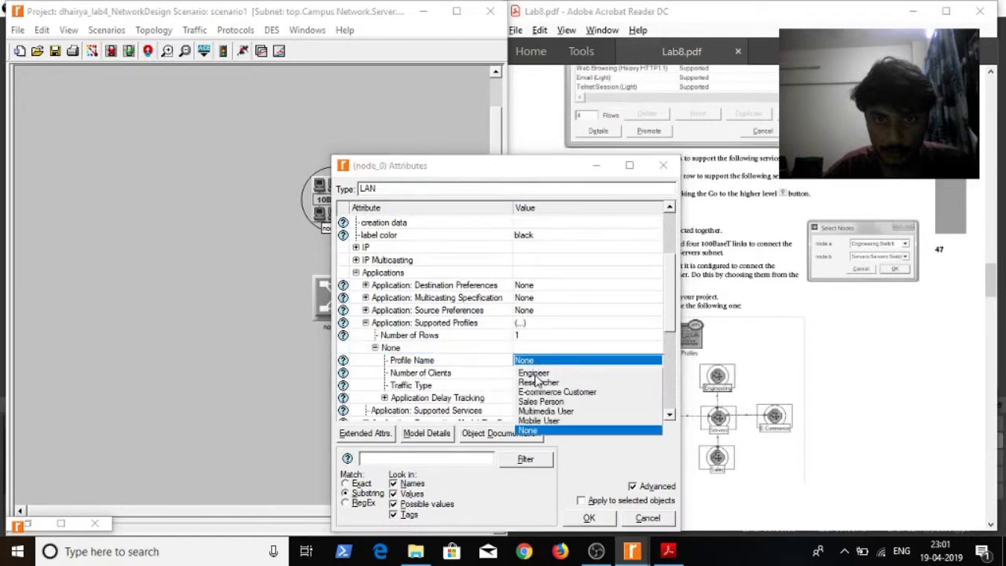
click(535, 374)
click(588, 517)
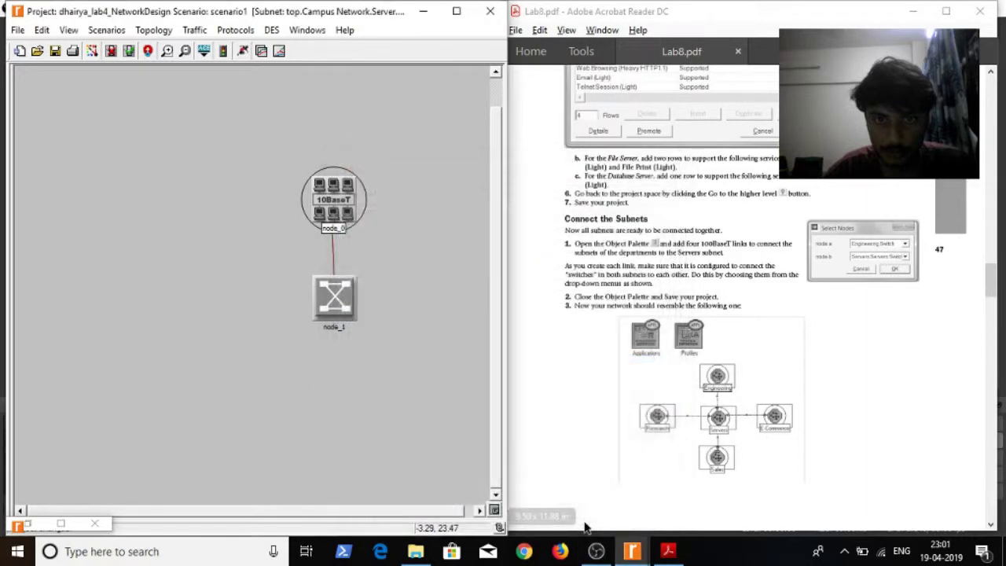
- Copy the LAN, switch and link into subnet_research
drag(247, 108, 407, 371)
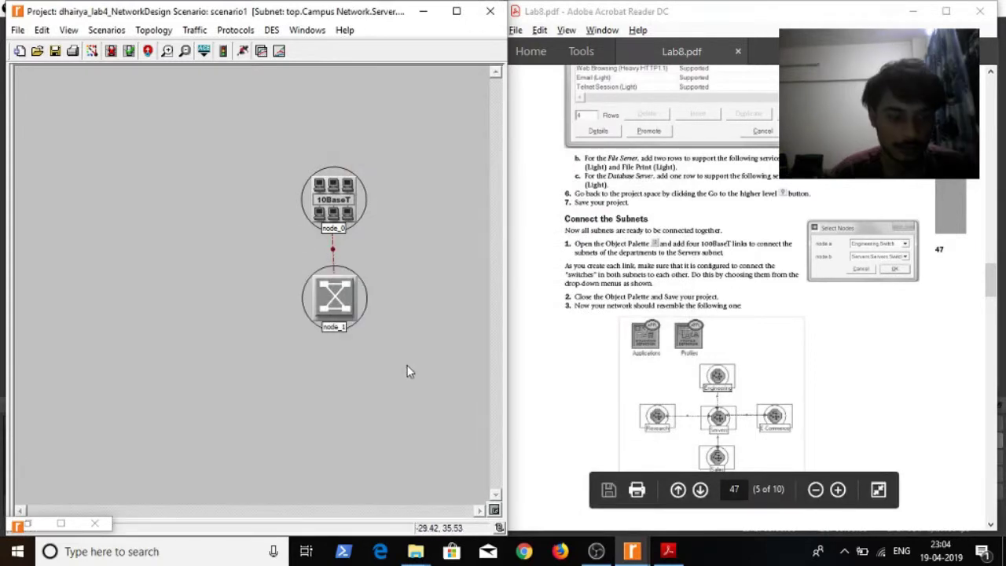
click(148, 50)
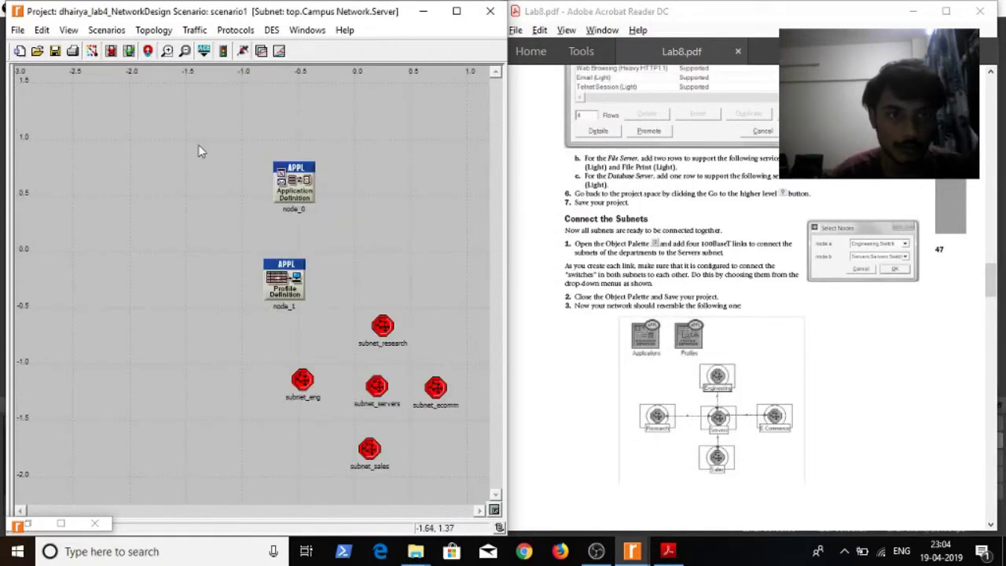
double_click(382, 327)
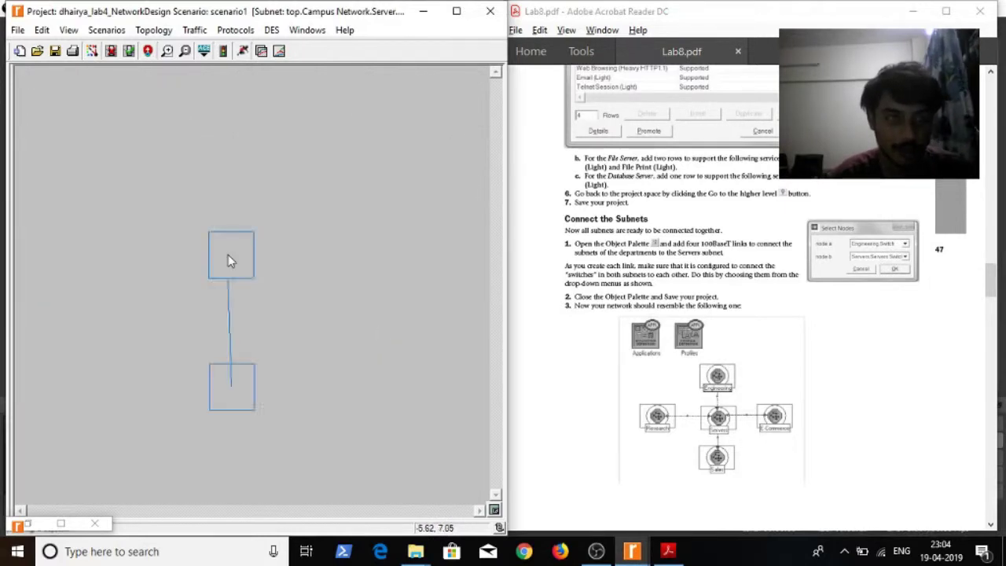
- Change the pasted LAN node_0's supported profile from Engineer to Researcher
right_click(228, 258)
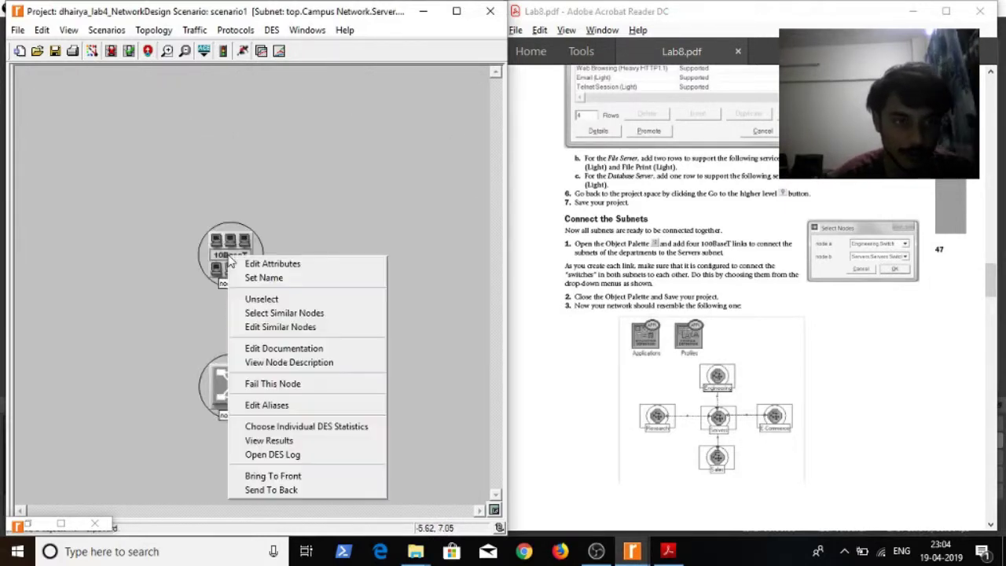
click(242, 263)
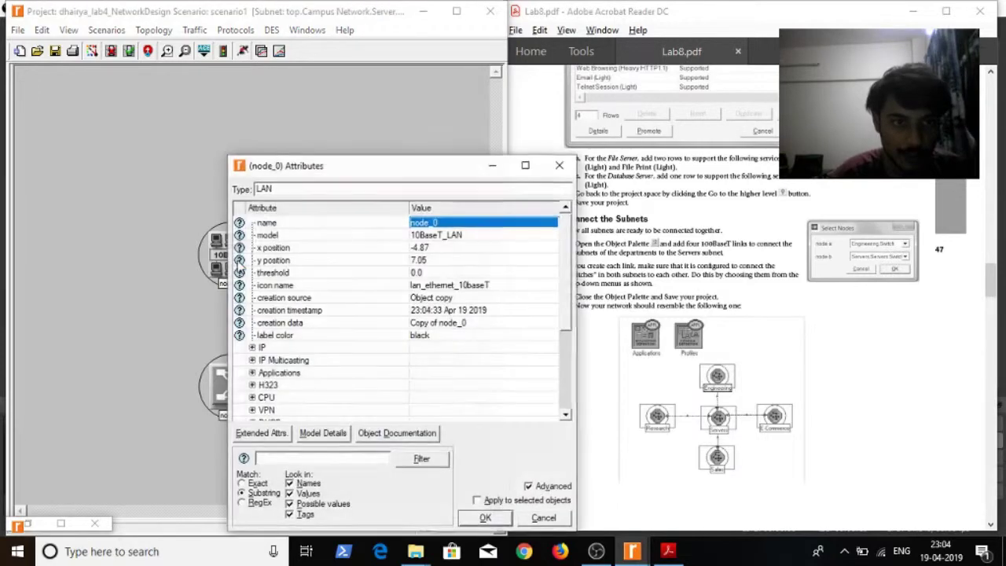
click(252, 372)
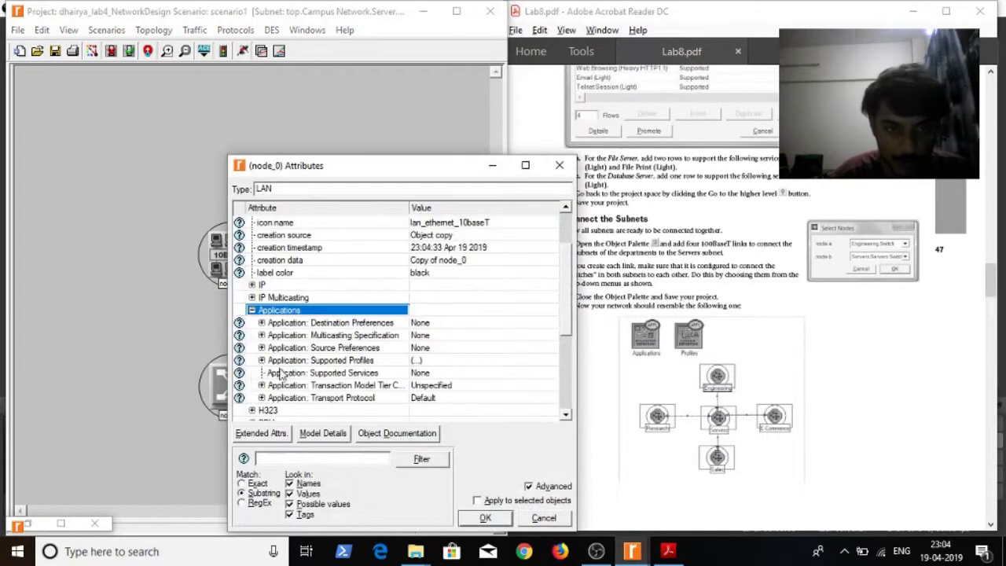
click(430, 371)
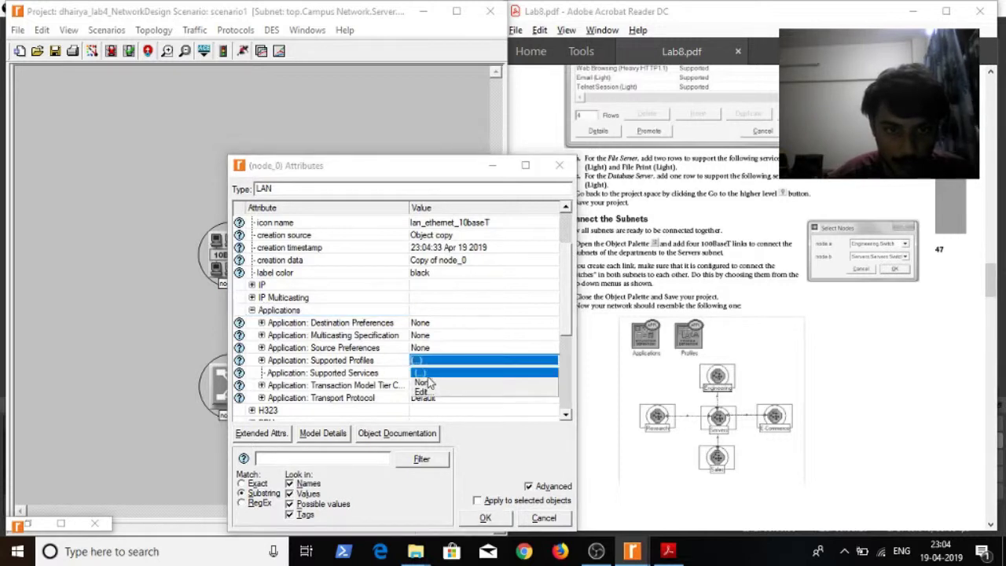
click(262, 360)
click(261, 360)
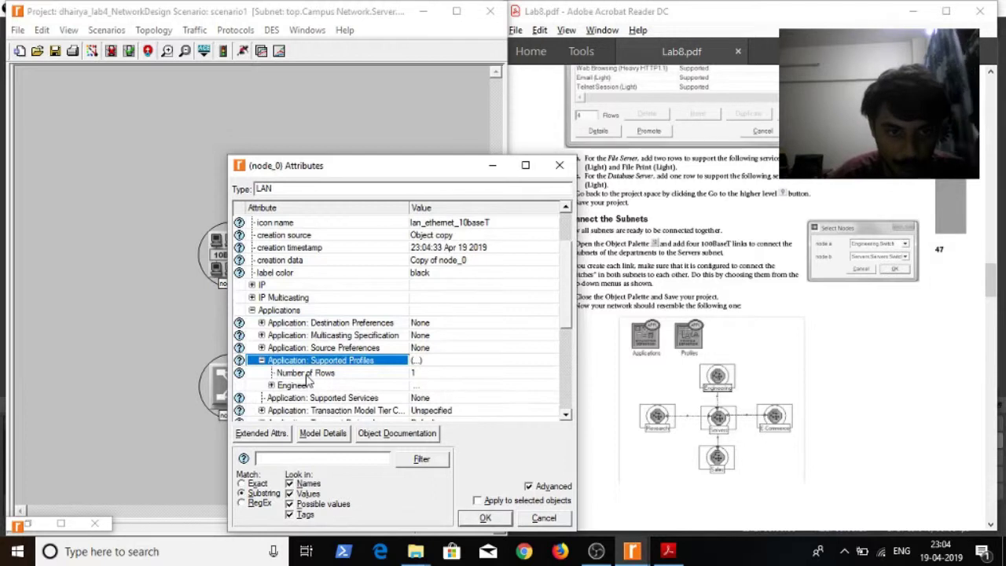
click(271, 385)
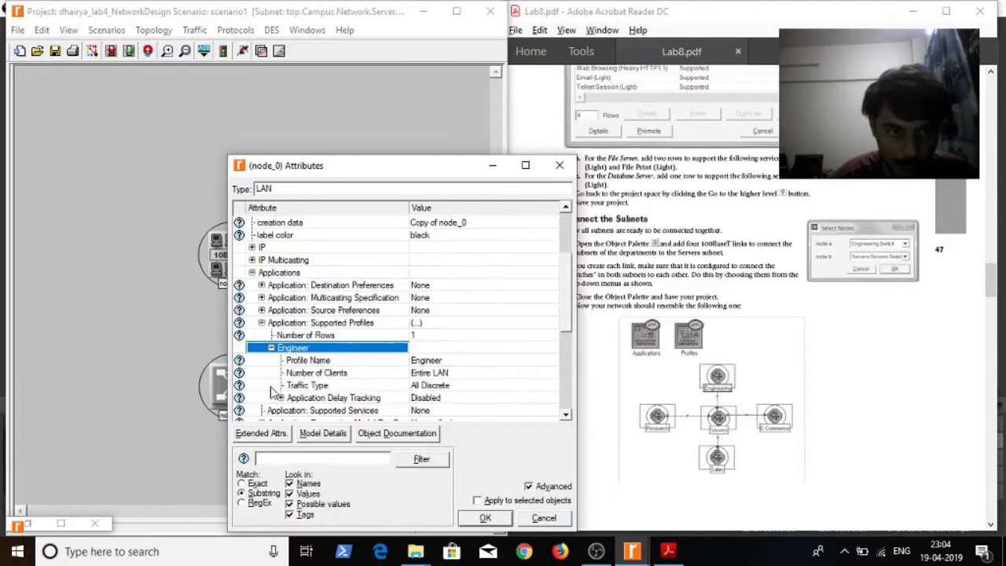
click(438, 361)
click(434, 382)
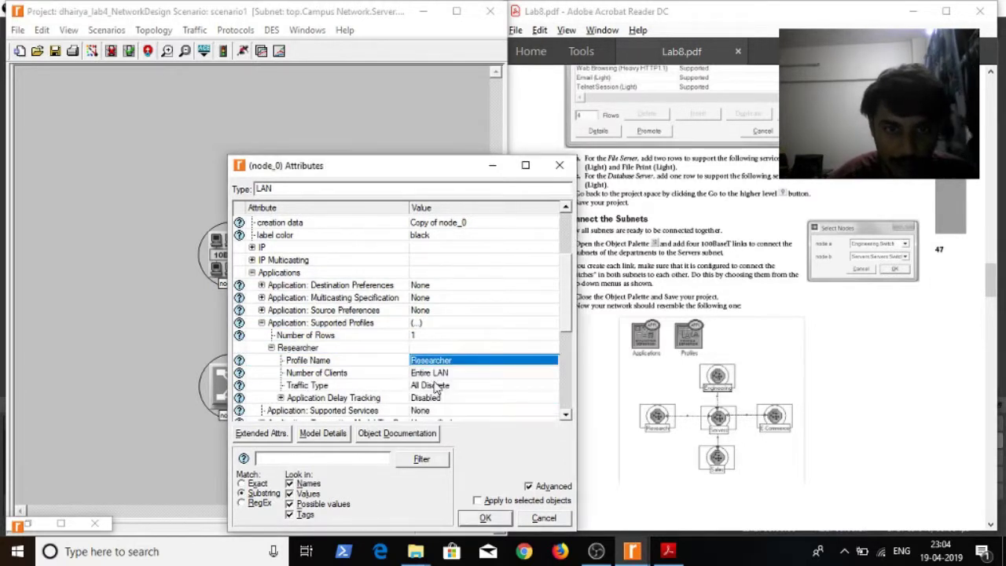
click(485, 518)
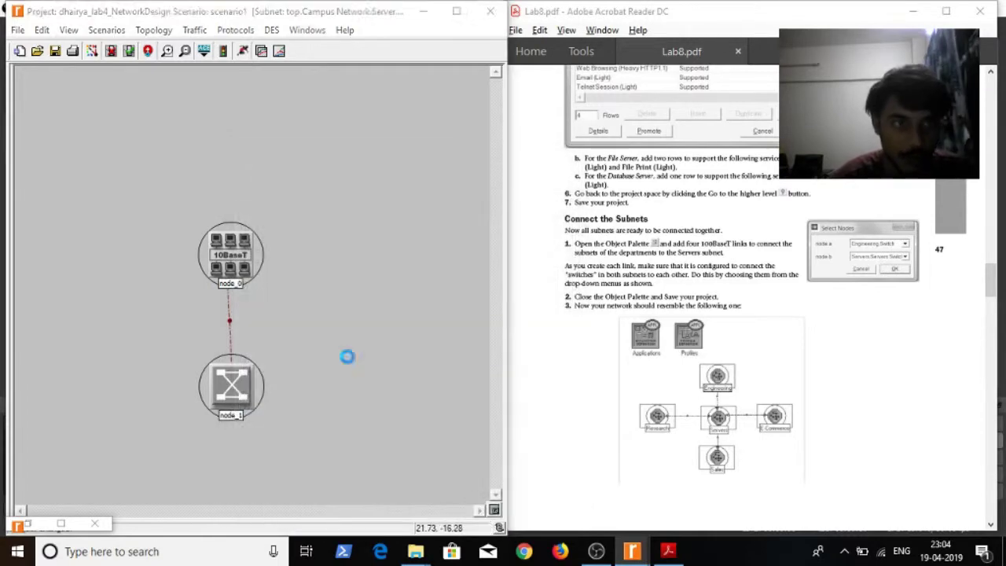
- Paste the copied LAN and switch into subnet_ecomm
click(149, 50)
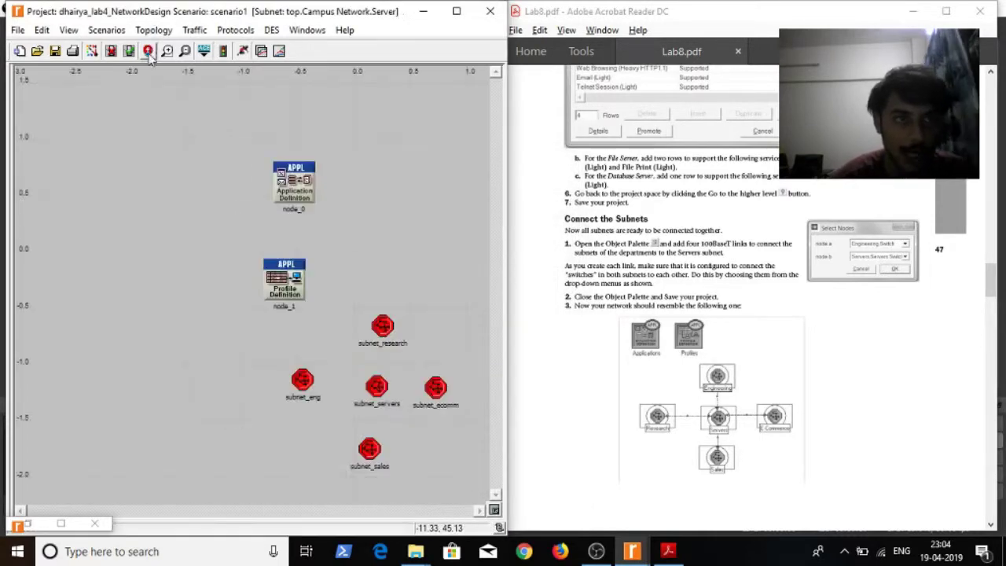
double_click(436, 387)
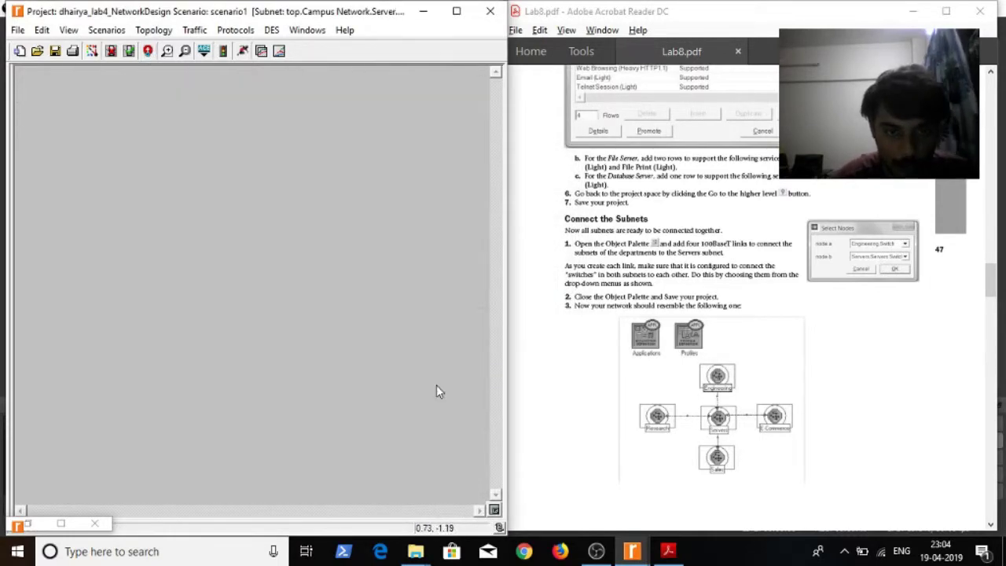
key(ctrl+v)
click(221, 229)
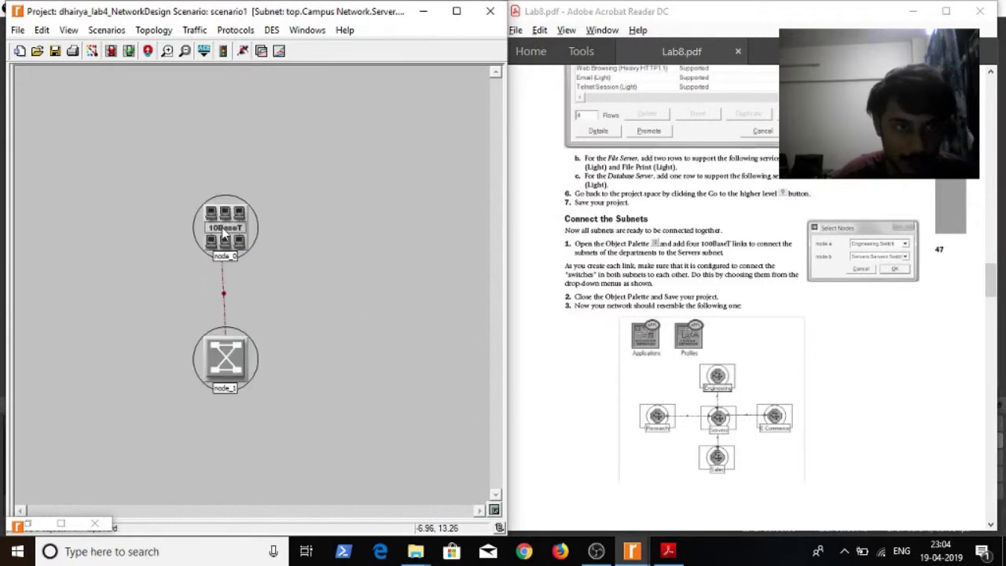
right_click(223, 229)
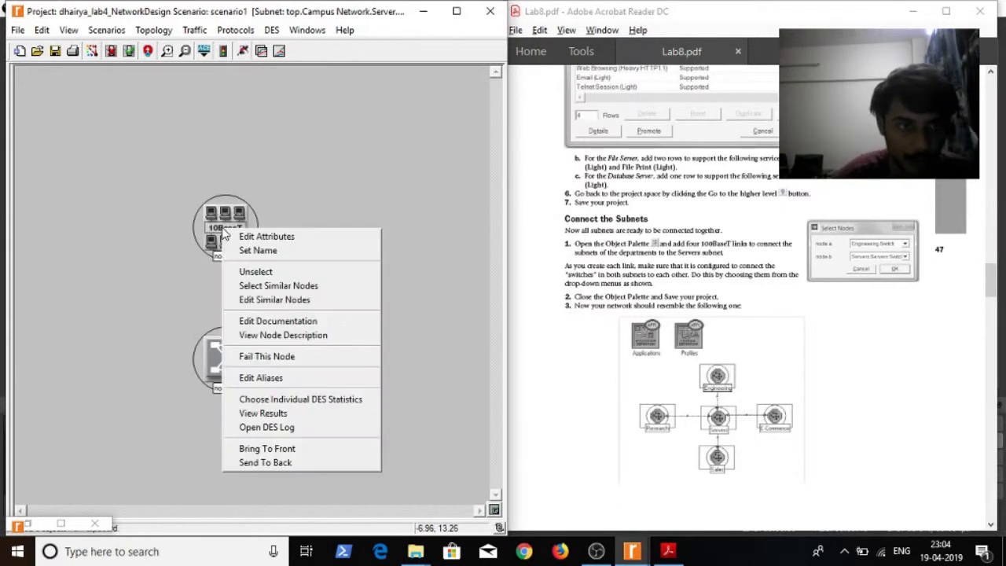
click(317, 147)
- Set the pasted LAN node_0's supported profile to E-commerce Customer and go back up a level
right_click(221, 228)
click(224, 228)
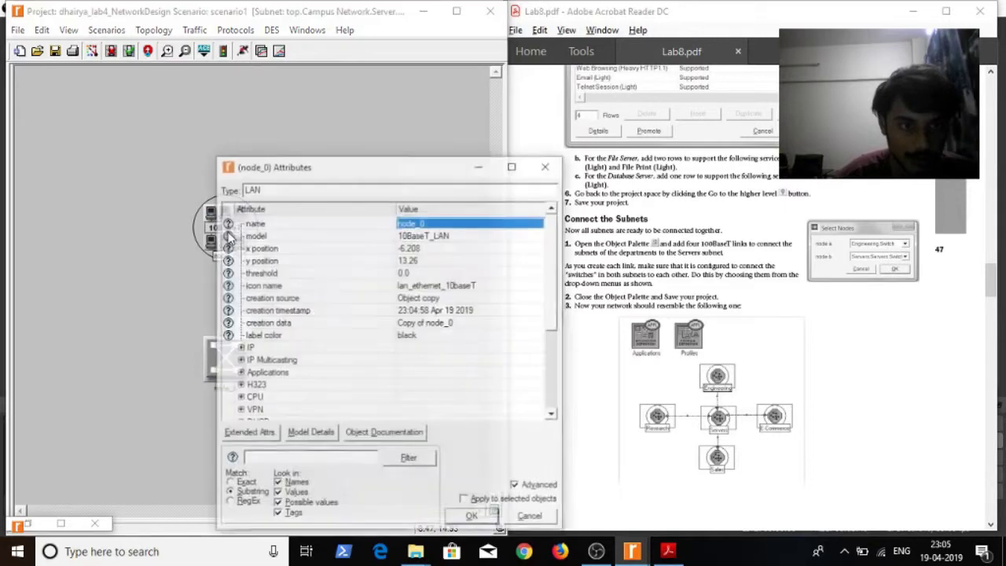
scroll(265, 358, down, 3)
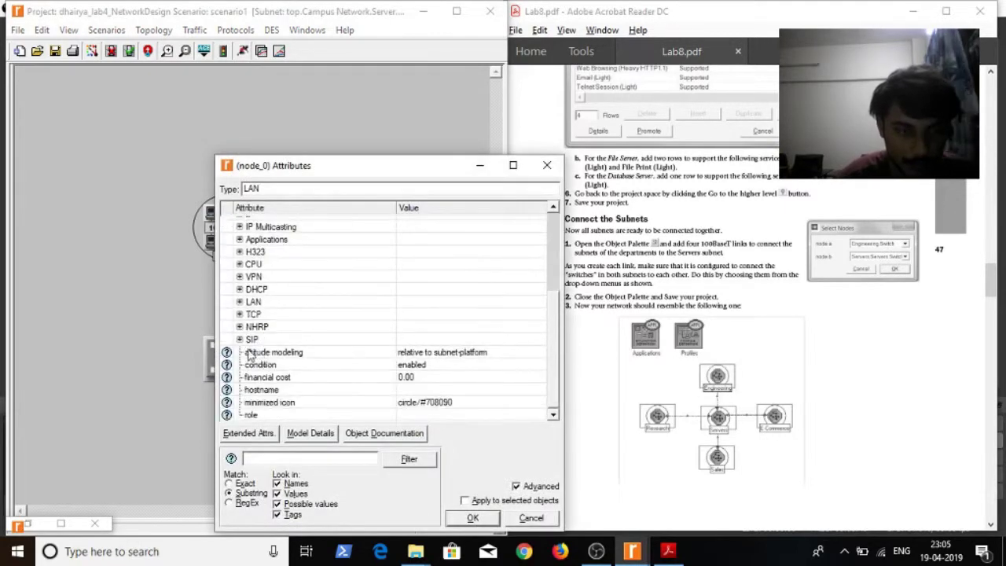
click(239, 239)
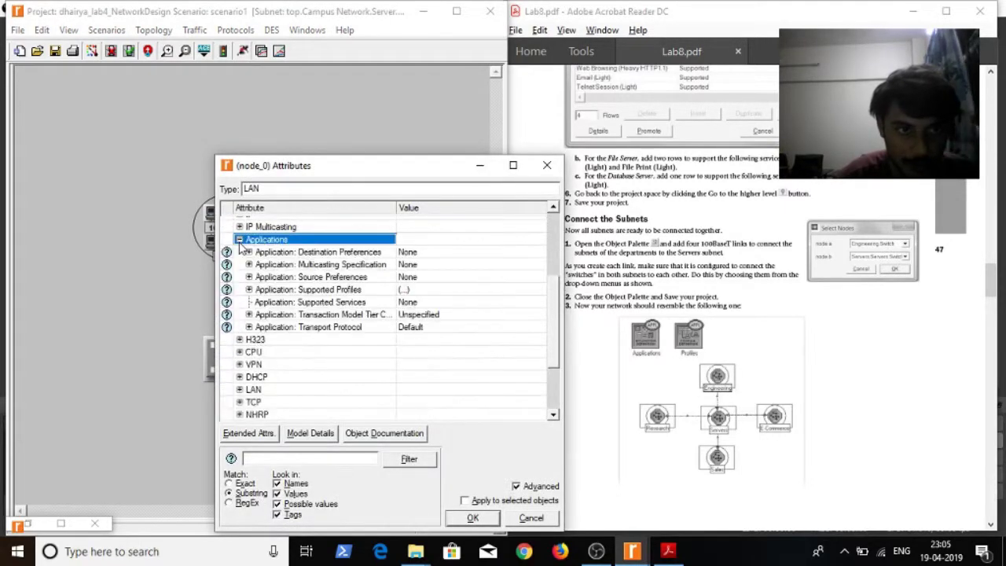
click(248, 290)
click(401, 302)
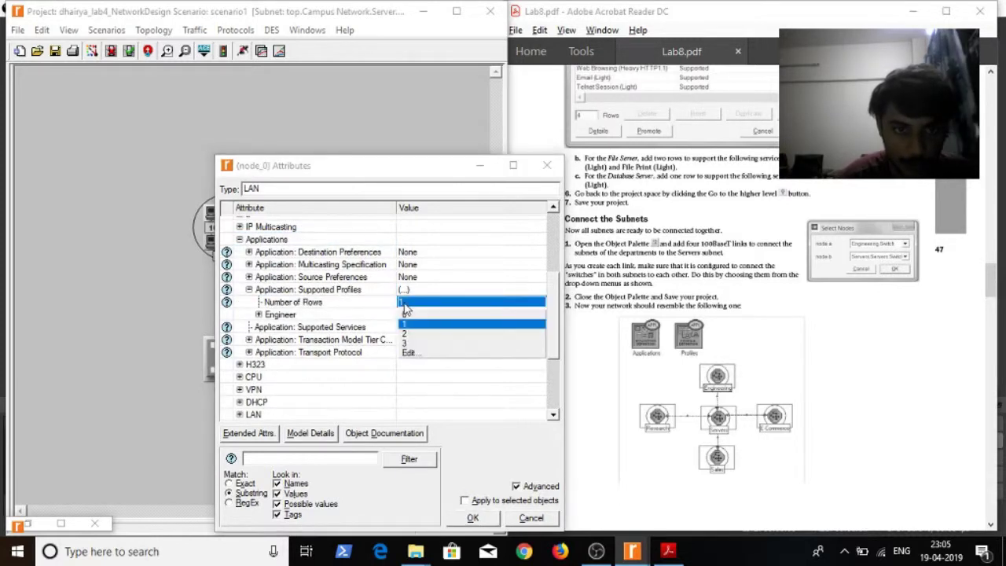
click(405, 309)
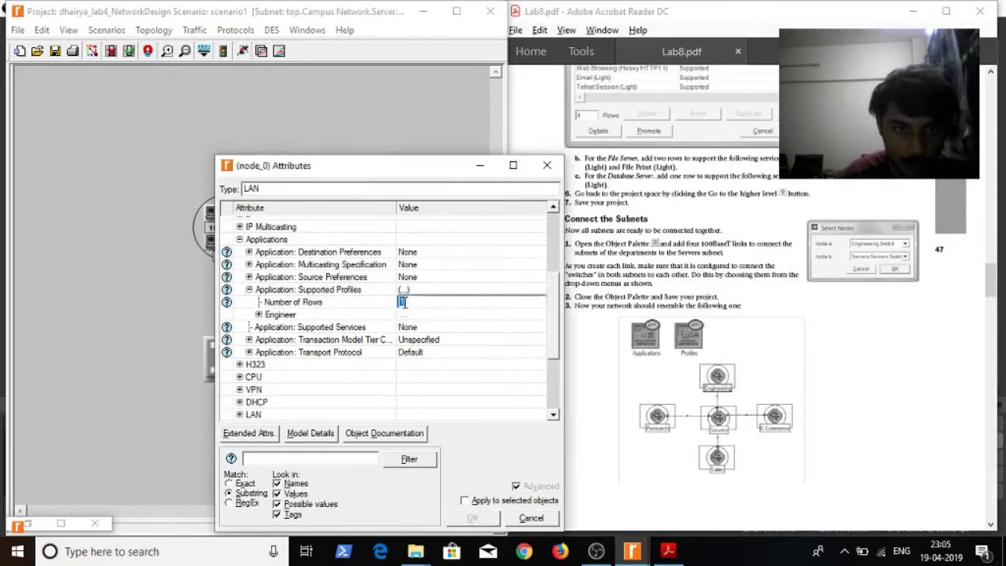
click(258, 314)
click(427, 328)
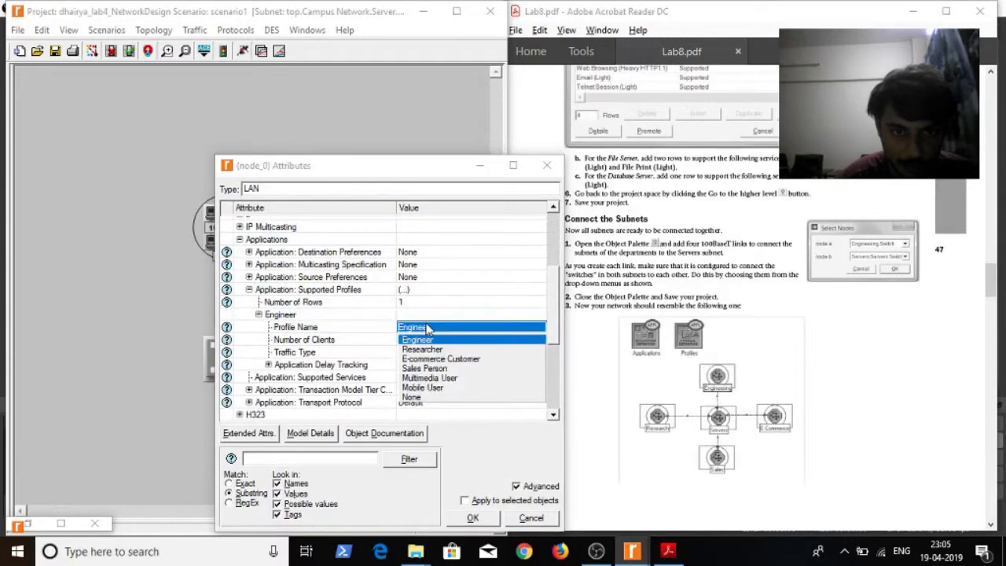
click(428, 359)
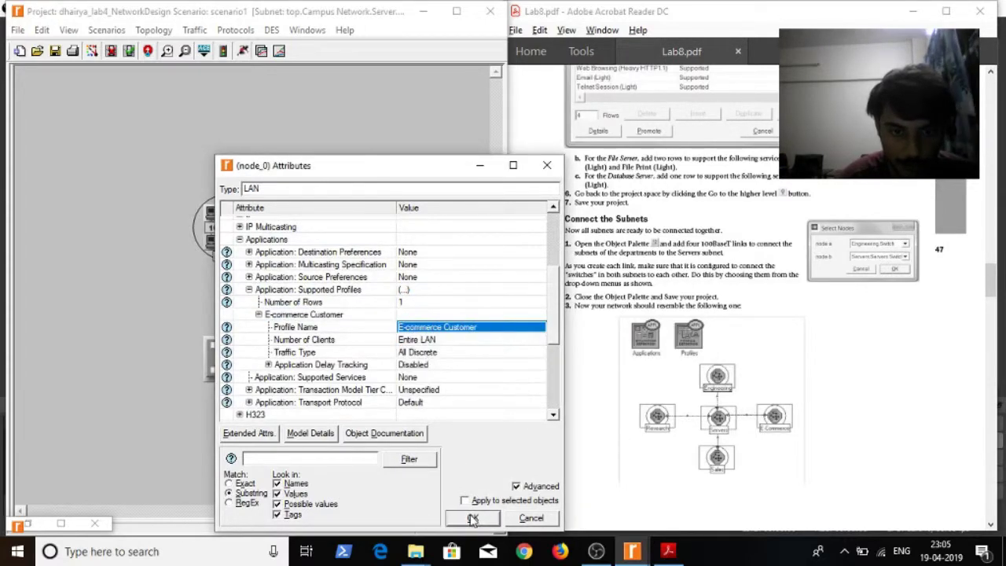
click(472, 517)
click(147, 50)
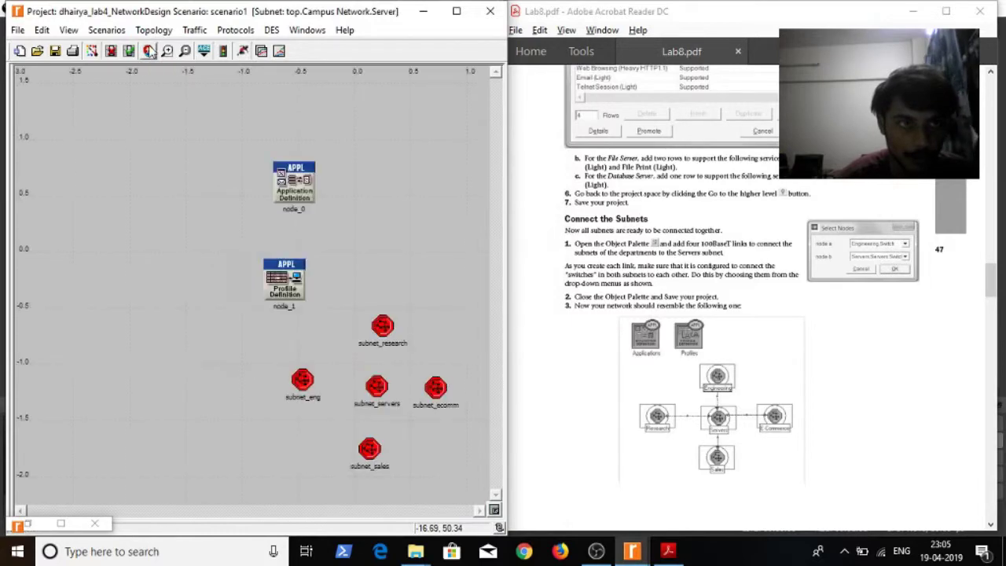
- Open subnet_sales and paste the copied LAN and switch into it
click(367, 458)
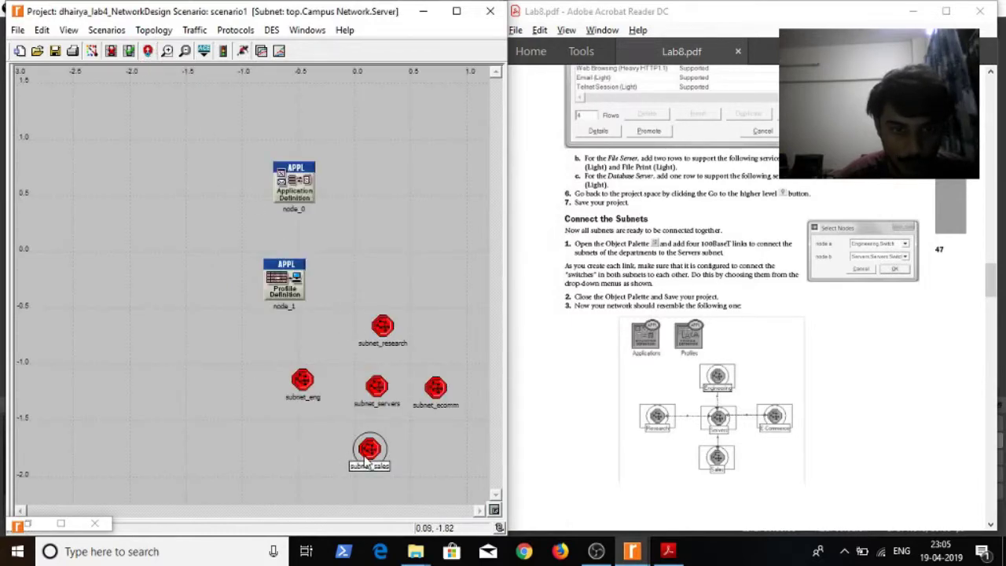
right_click(367, 459)
click(424, 334)
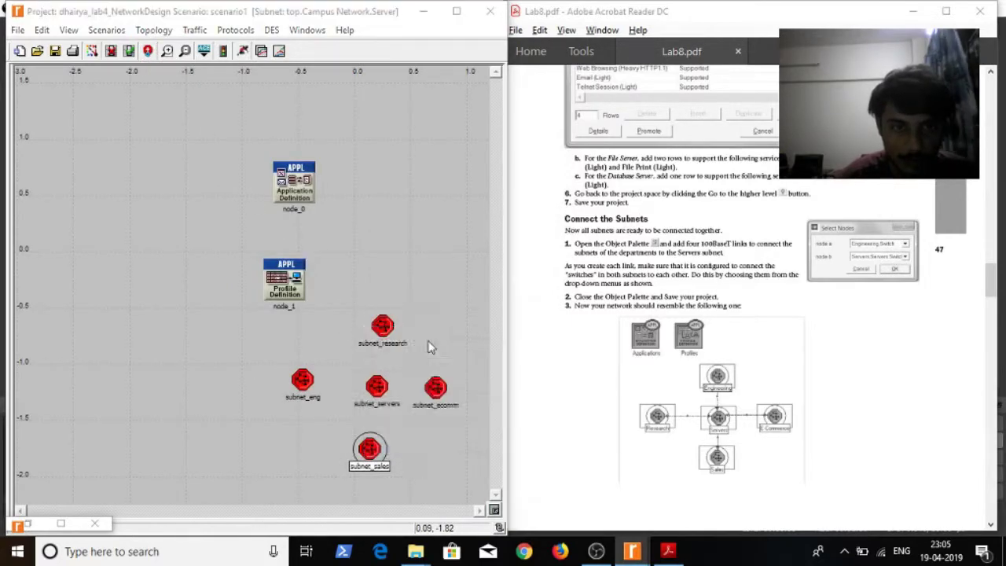
key(Escape)
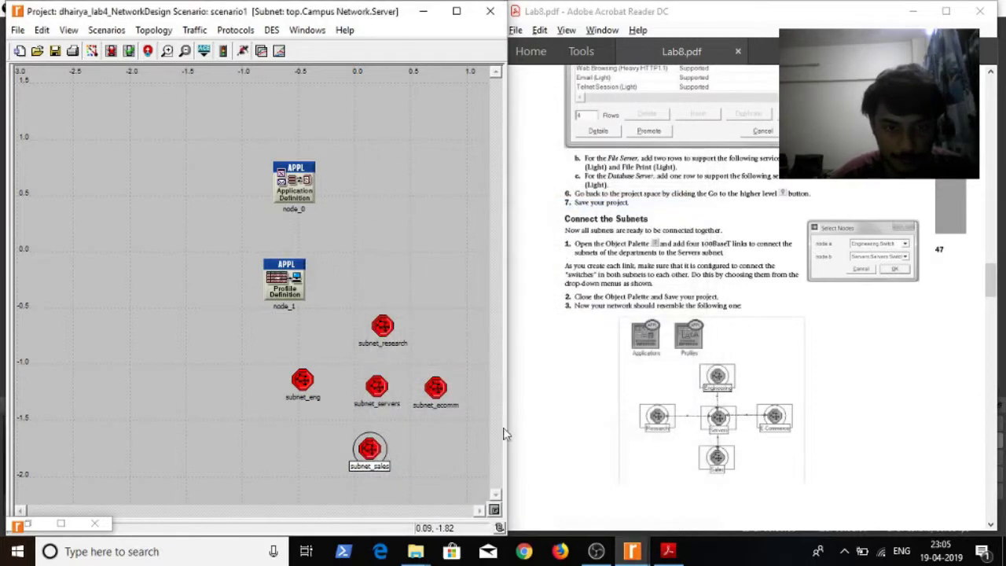
double_click(375, 445)
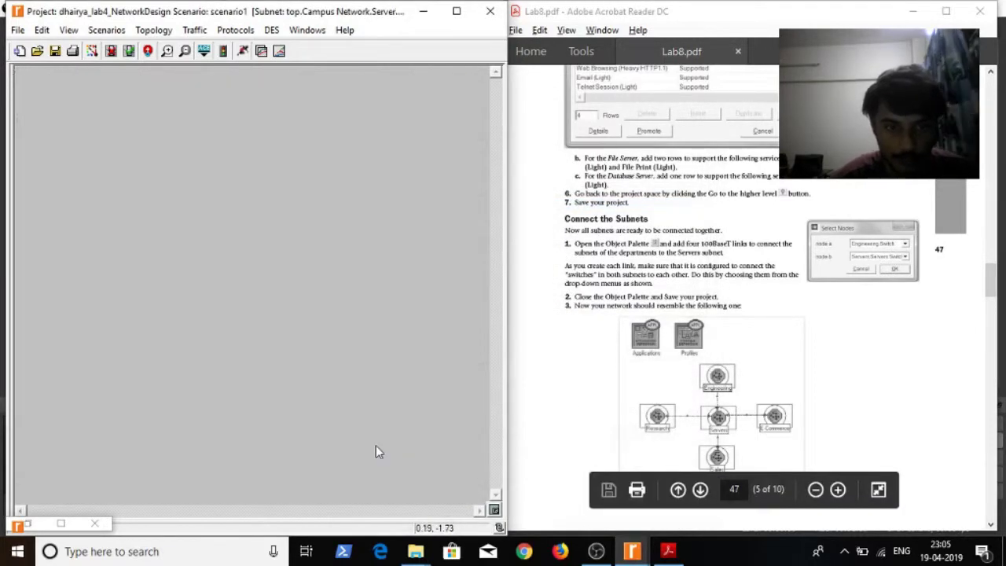
right_click(243, 267)
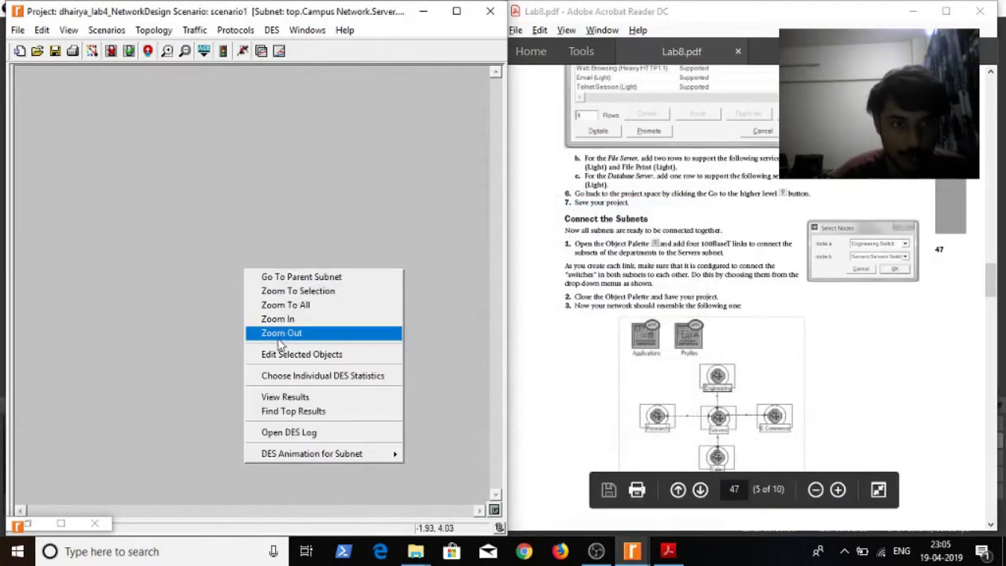
click(195, 202)
key(ctrl+v)
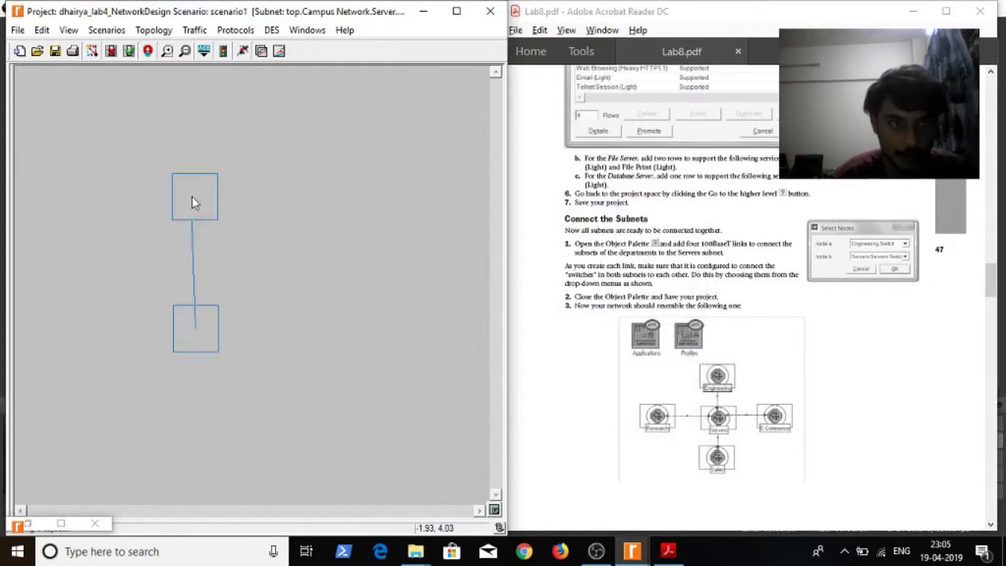
click(192, 196)
- Set the pasted LAN node_0's supported profile to Sales Person and return to campus level
right_click(194, 202)
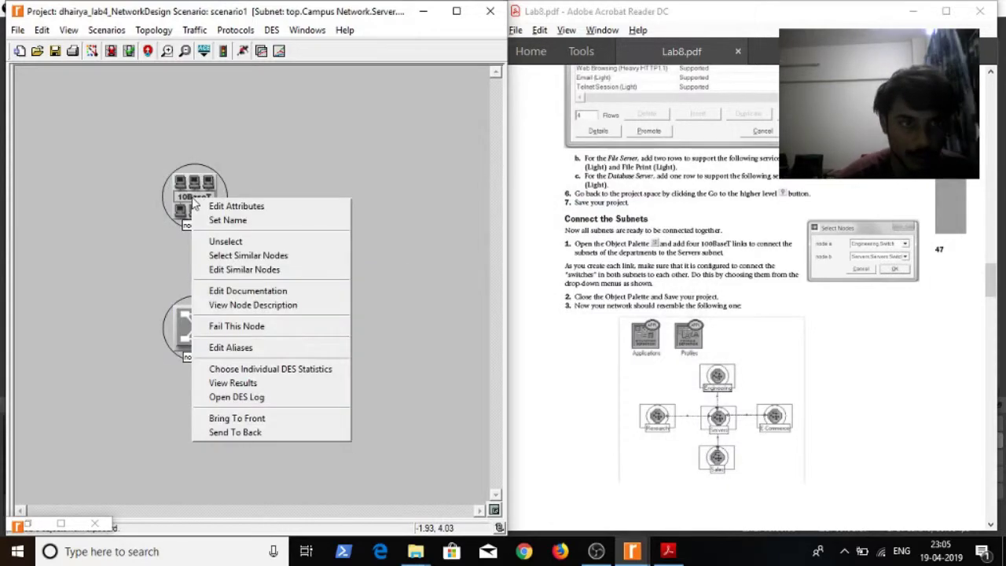
click(206, 208)
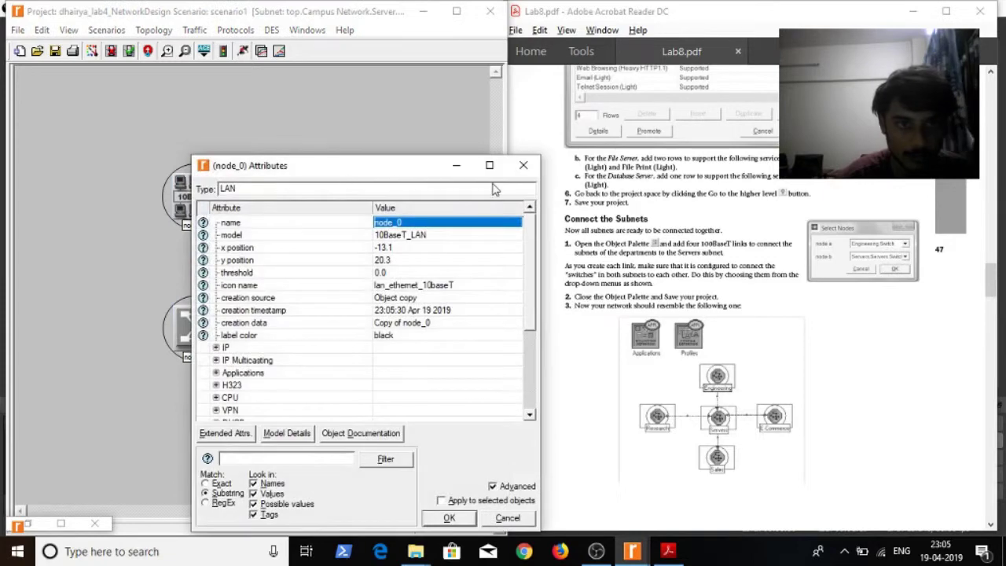
key(Return)
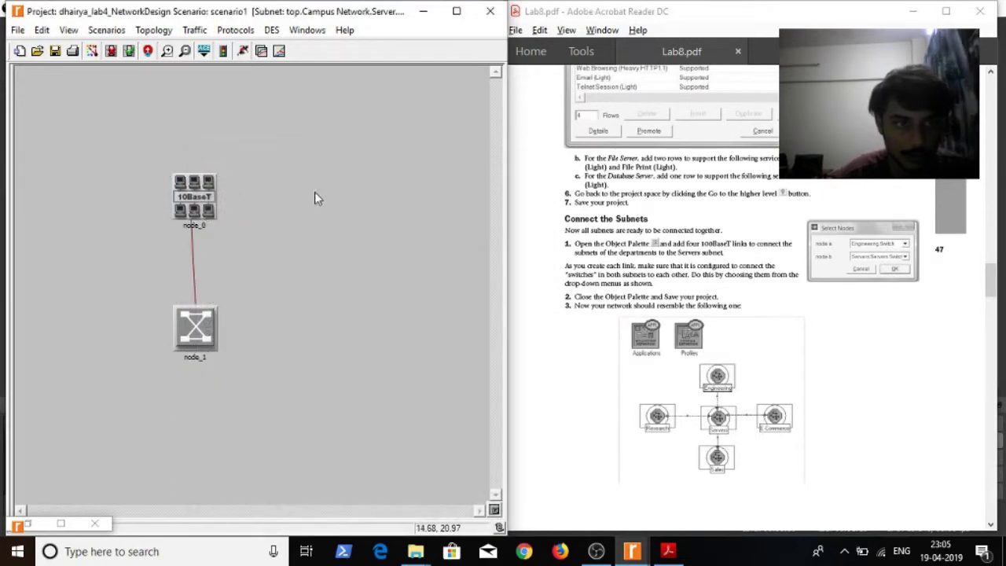
right_click(209, 187)
click(243, 194)
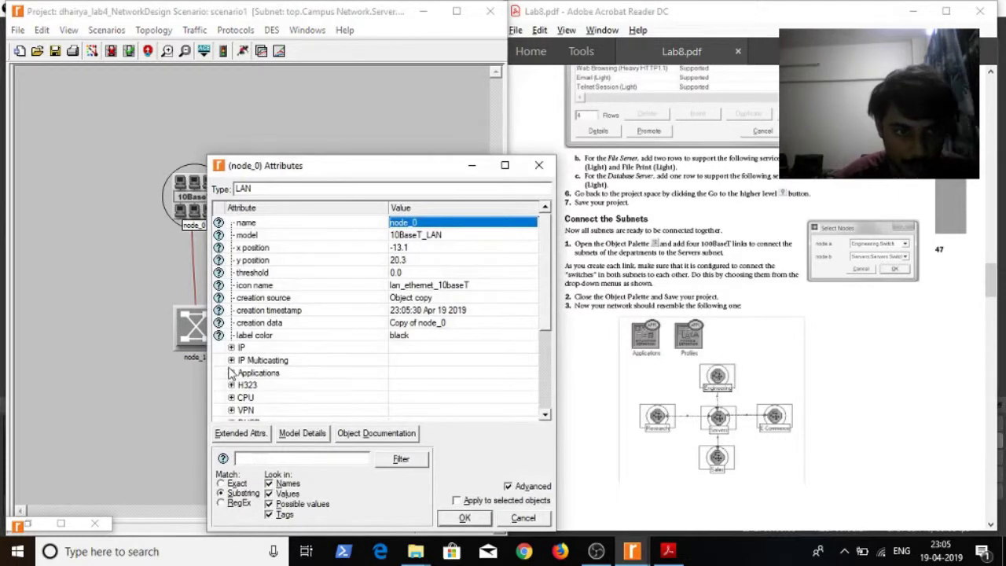
click(231, 373)
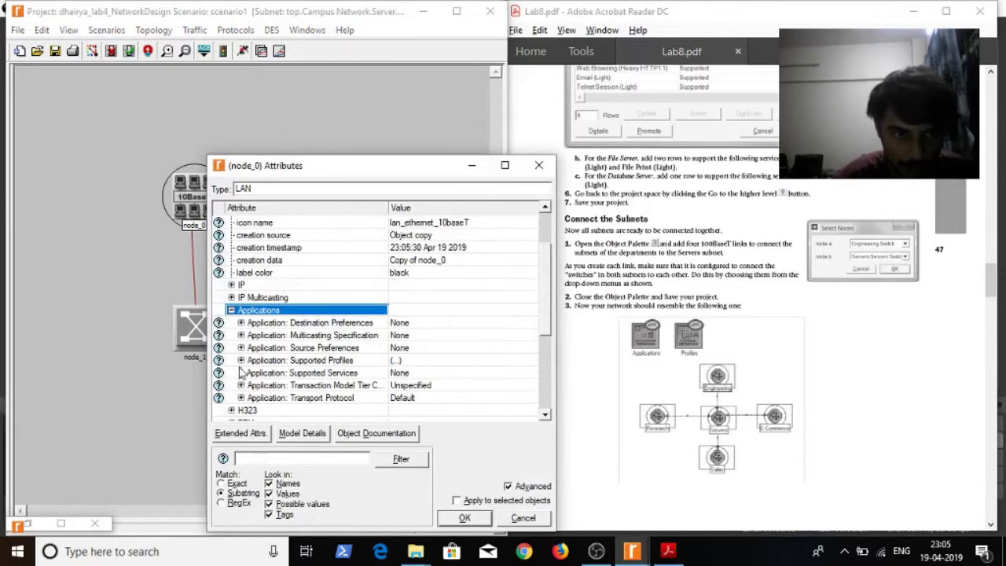
click(242, 361)
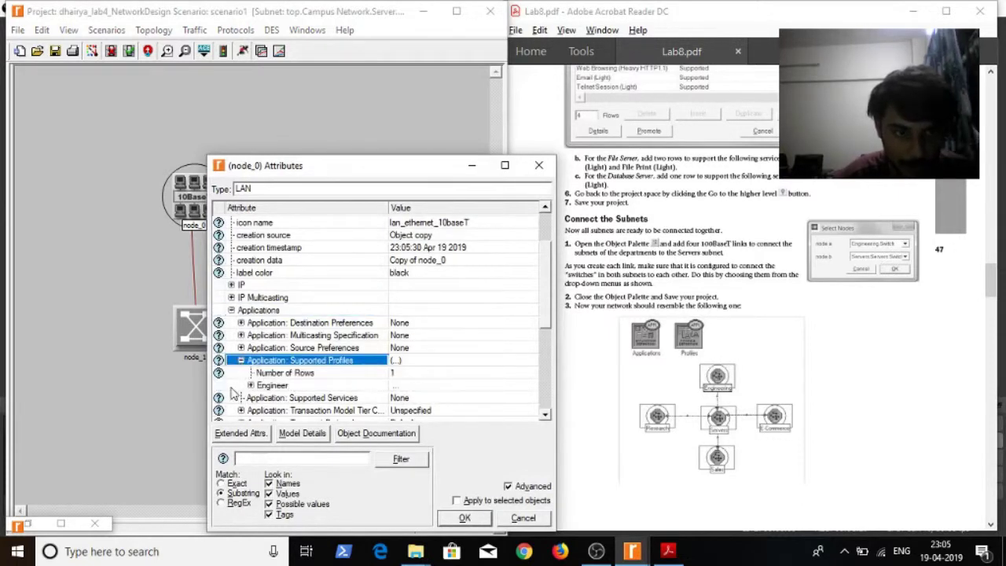
click(250, 386)
click(423, 362)
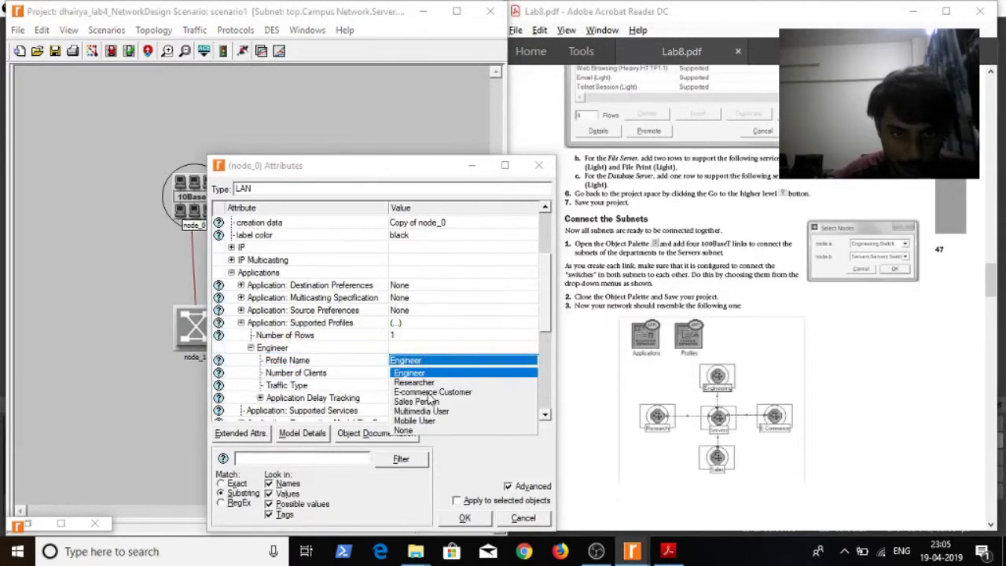
click(416, 402)
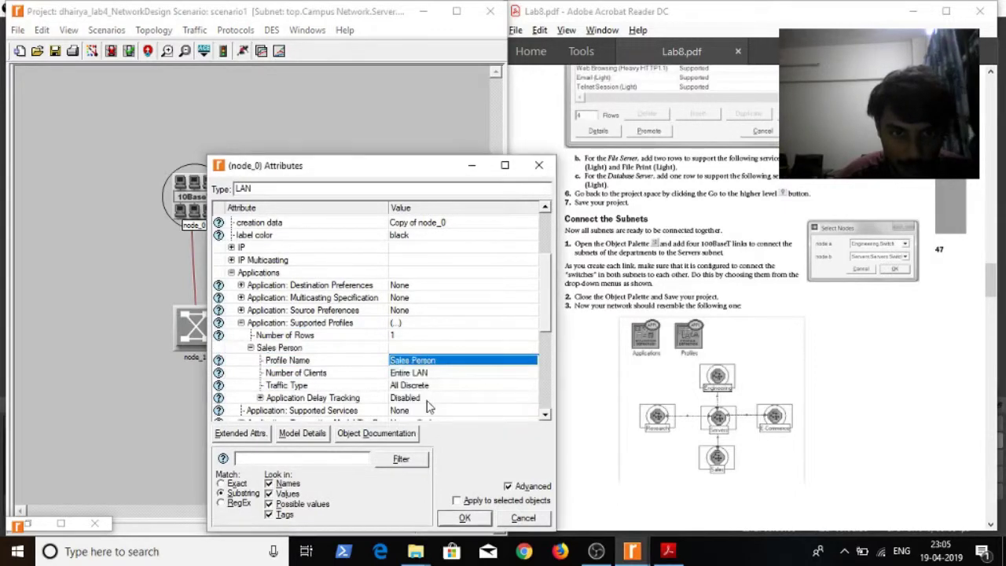
click(464, 518)
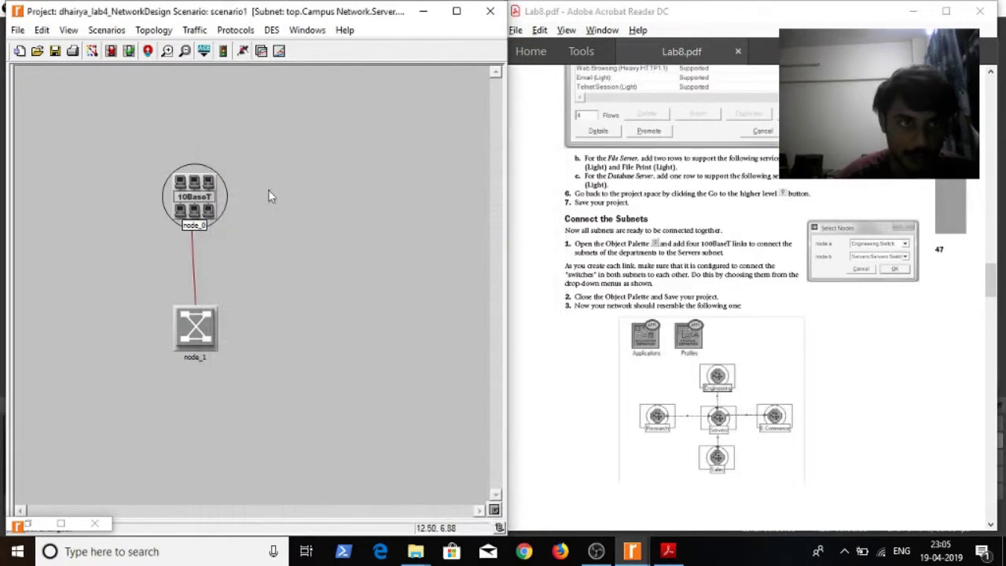
click(91, 51)
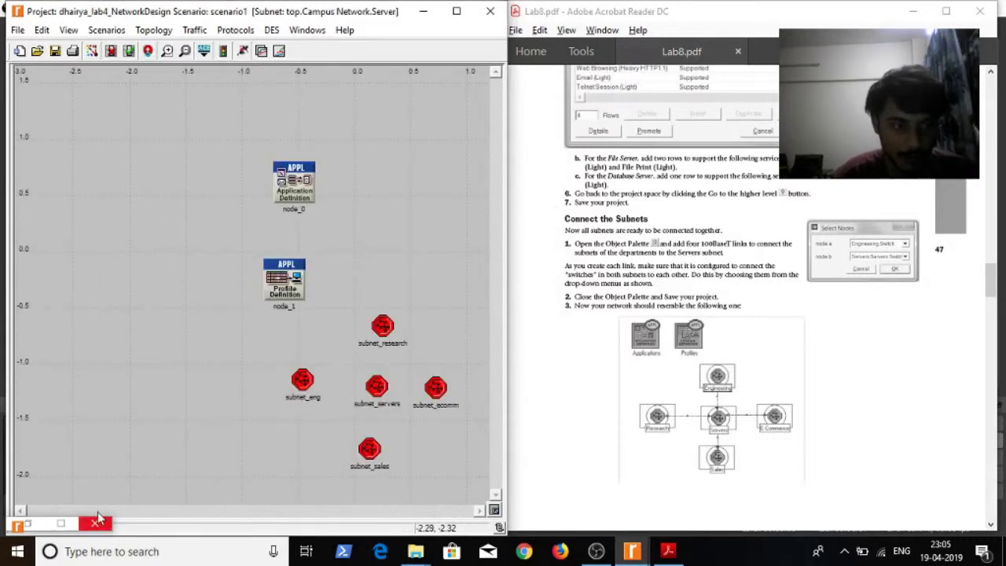
- Start a 100BaseT link from subnet_eng to subnet_servers, then cancel the Select Nodes dialog
click(52, 524)
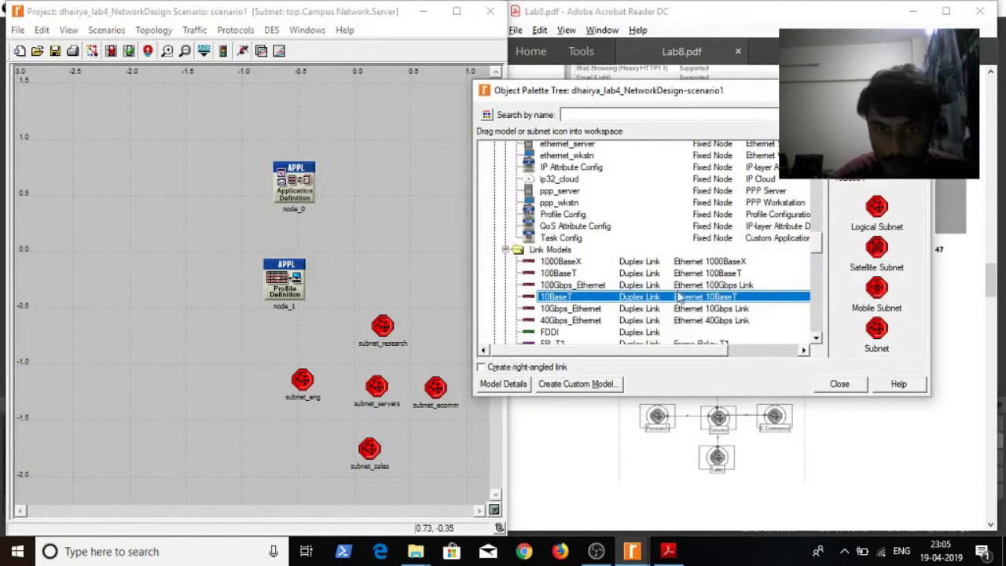
click(566, 274)
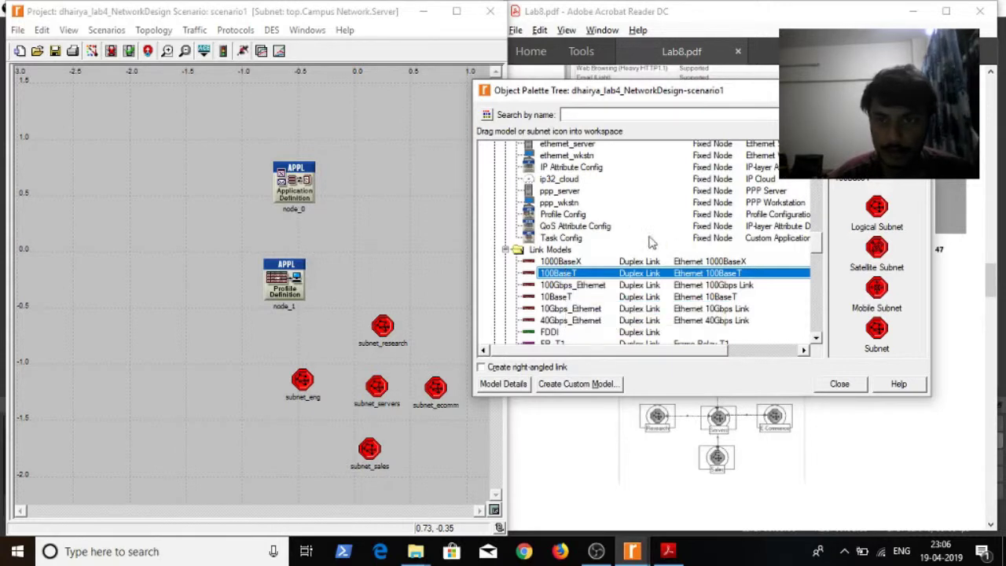
drag(589, 273, 397, 297)
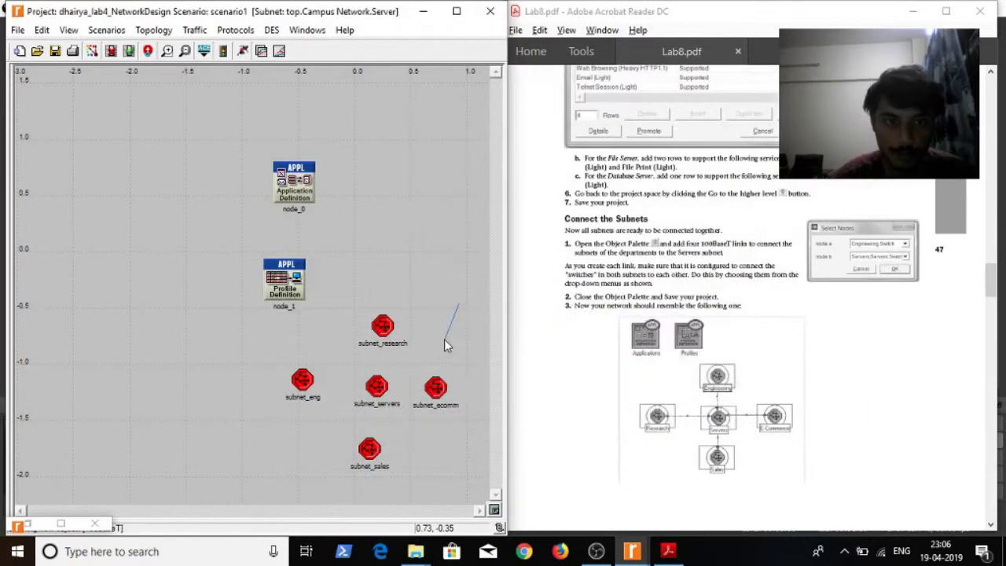
click(308, 383)
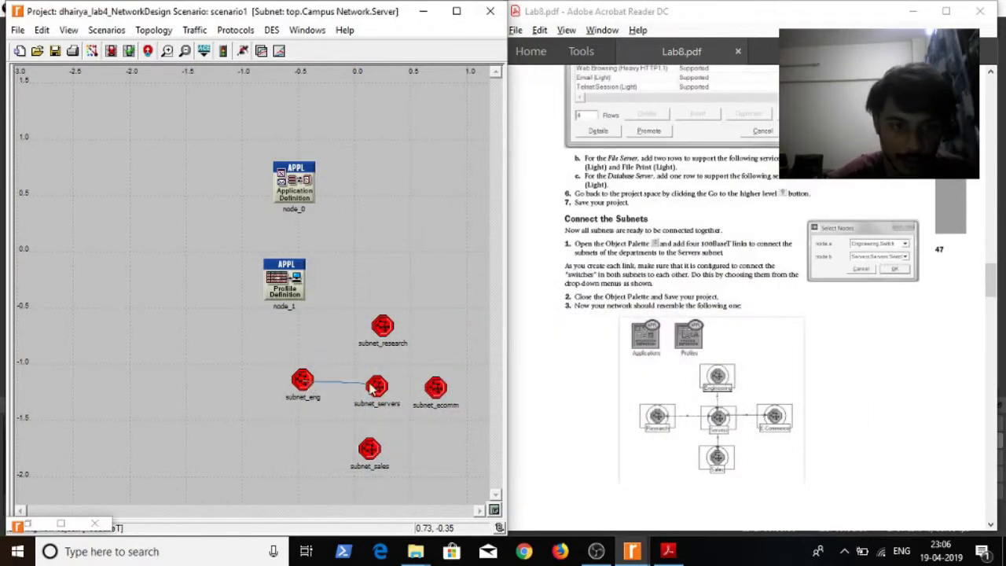
click(378, 386)
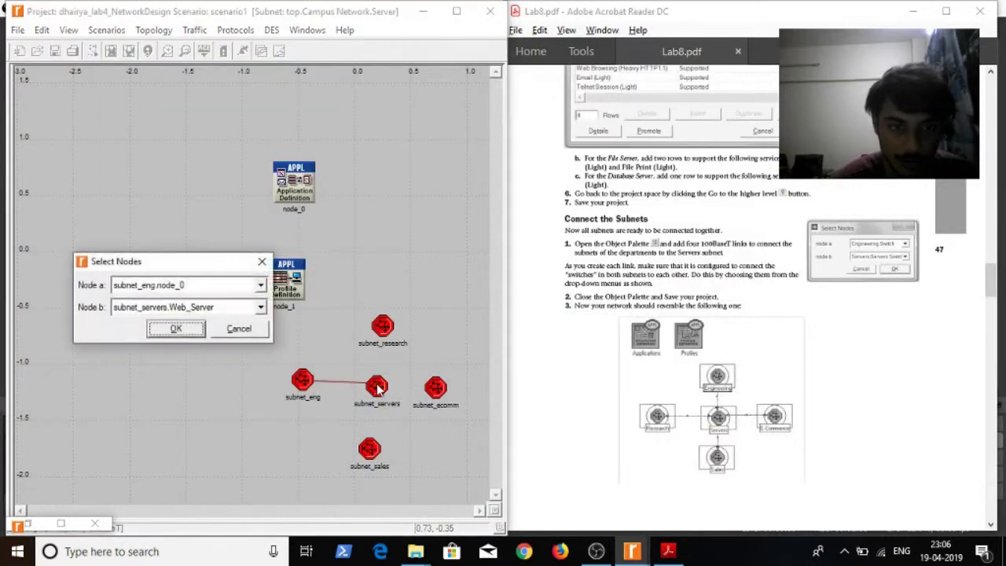
click(217, 288)
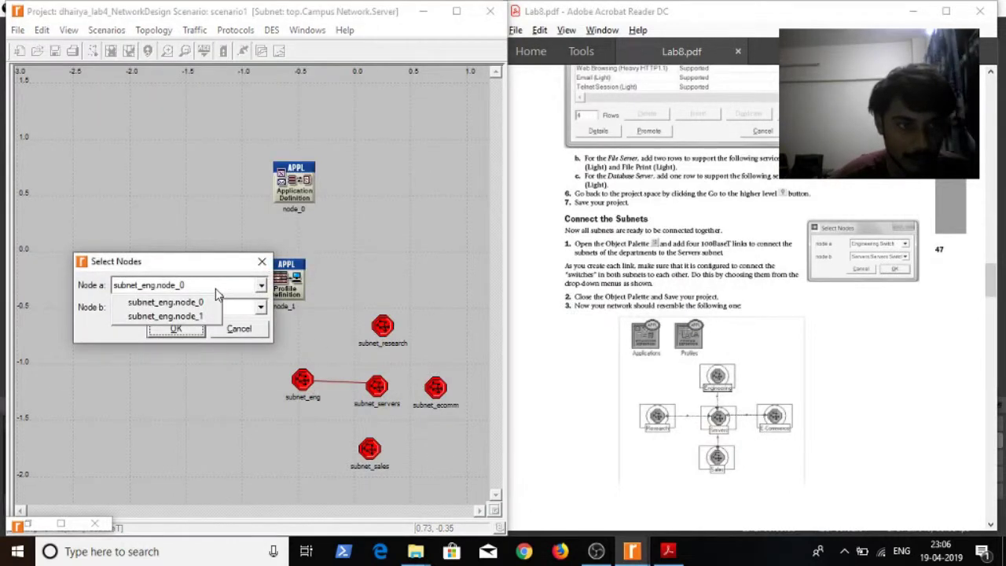
click(217, 291)
click(243, 330)
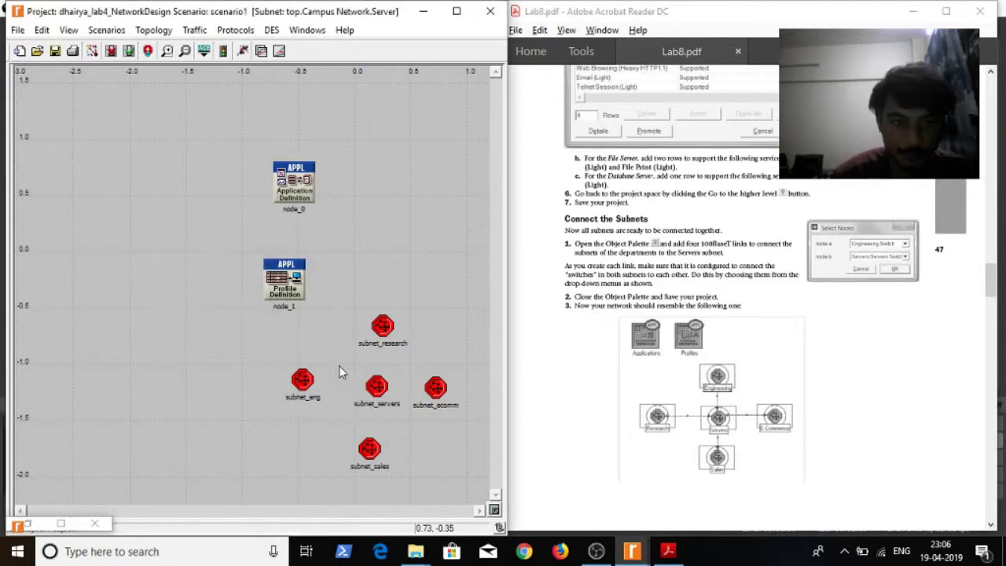
- Look inside a department subnet and subnet_servers to check their nodes
double_click(302, 391)
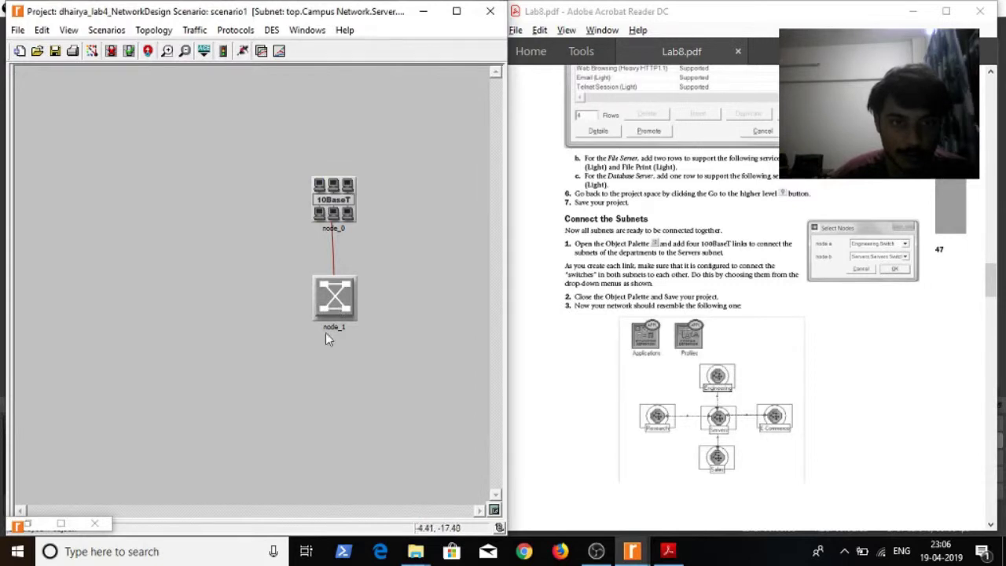
click(147, 50)
double_click(376, 386)
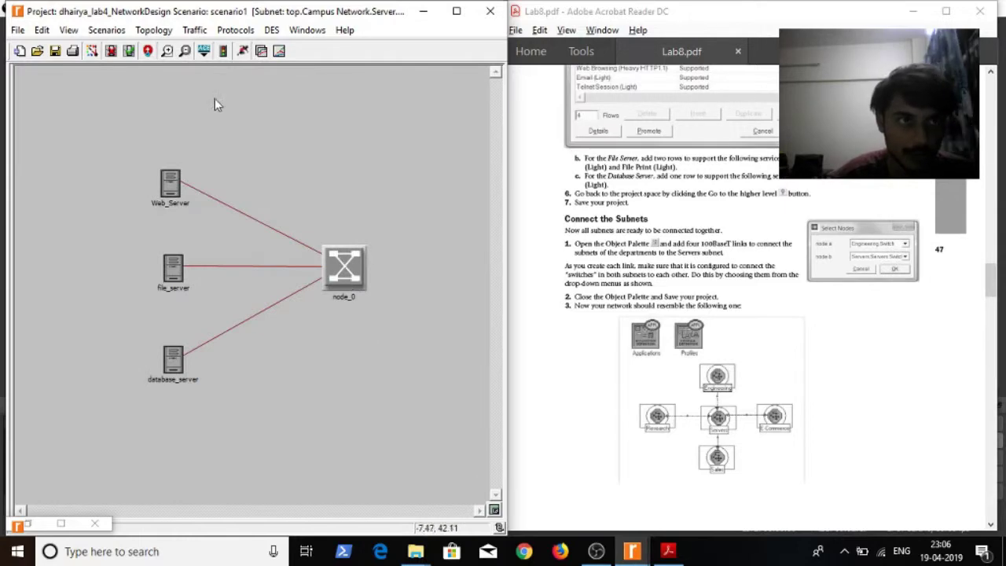
click(147, 51)
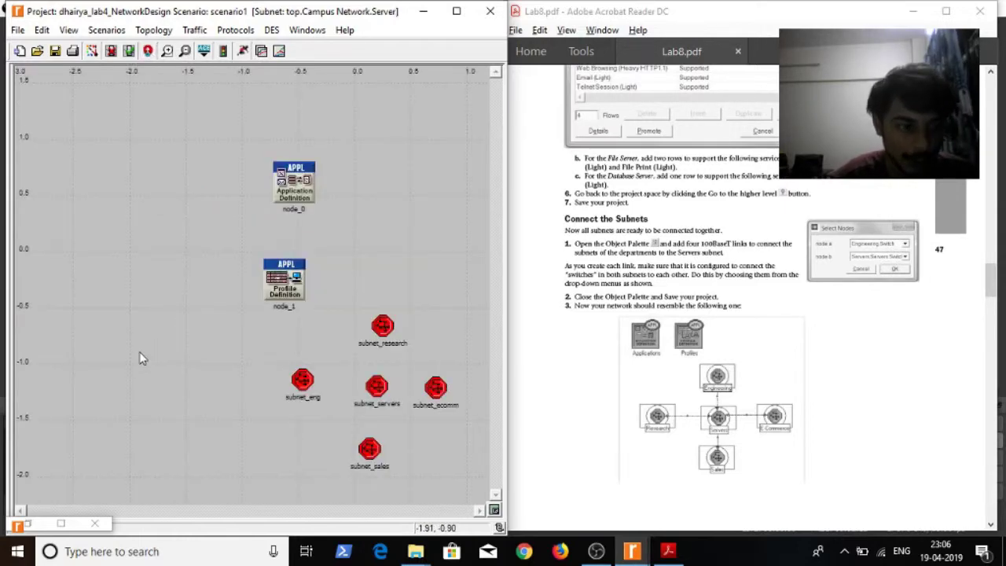
- Link subnet_eng switch node_1 to subnet_servers node_0 with a 100BaseT link
double_click(32, 525)
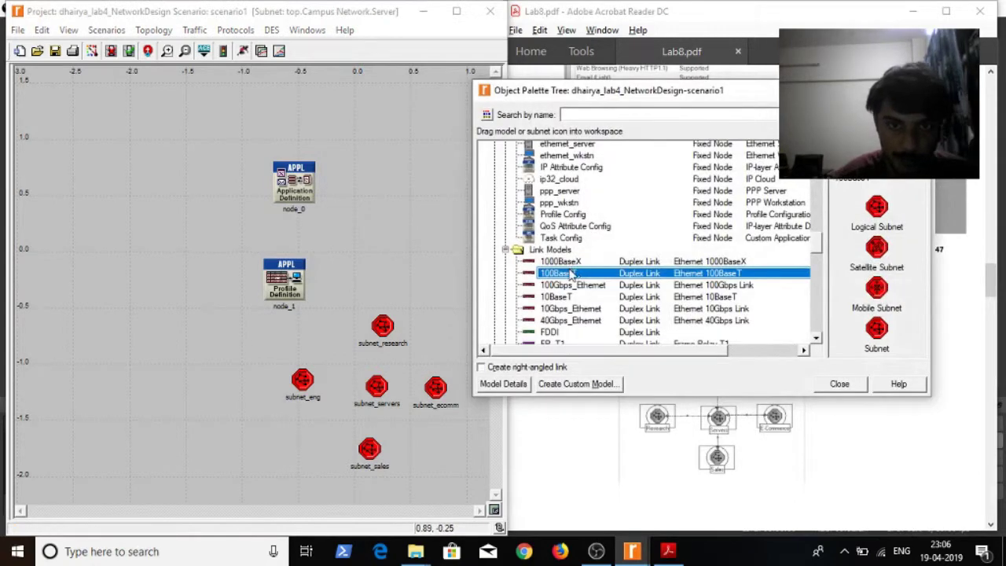
drag(571, 273, 382, 326)
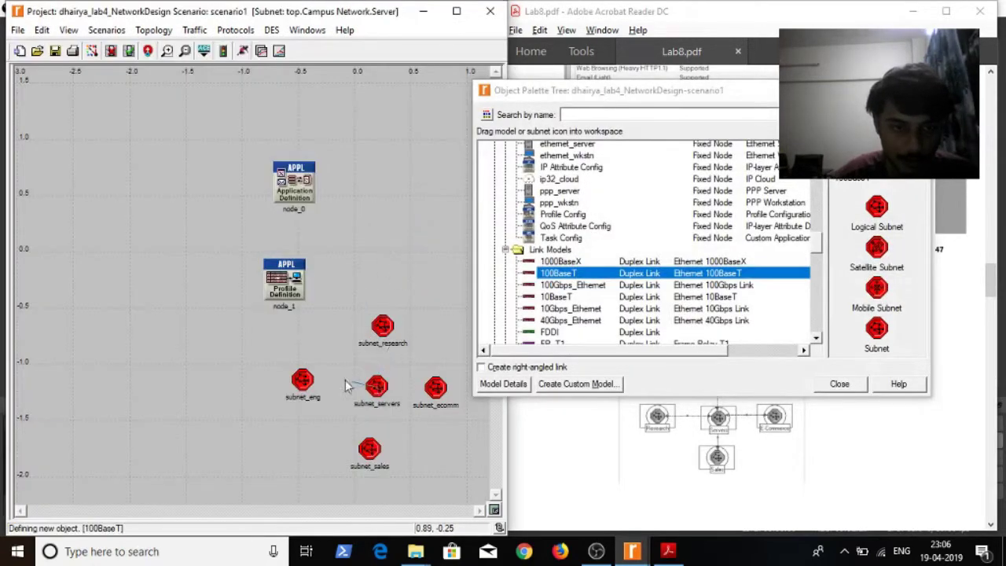
click(300, 381)
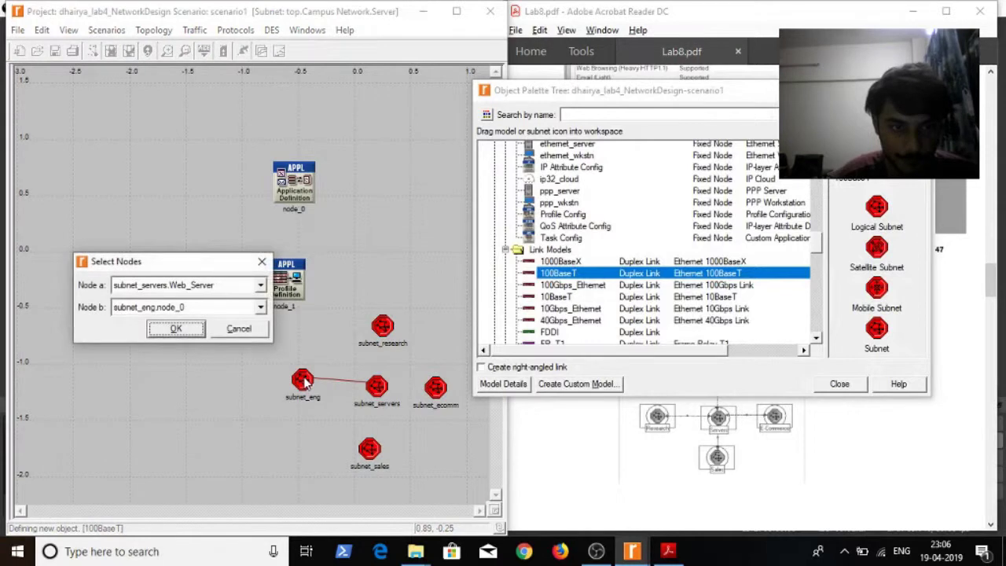
click(245, 287)
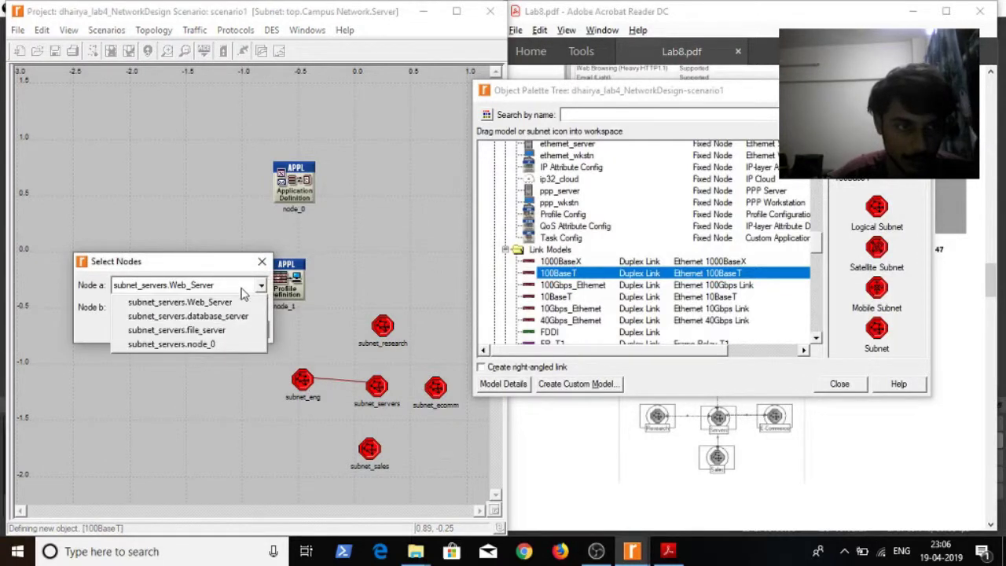
click(208, 344)
click(228, 308)
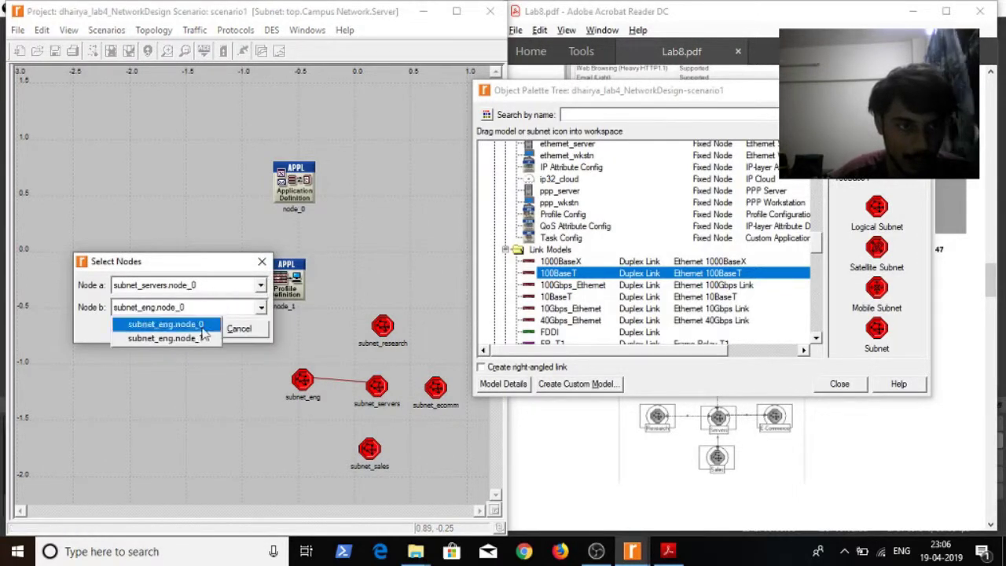
click(188, 338)
click(176, 329)
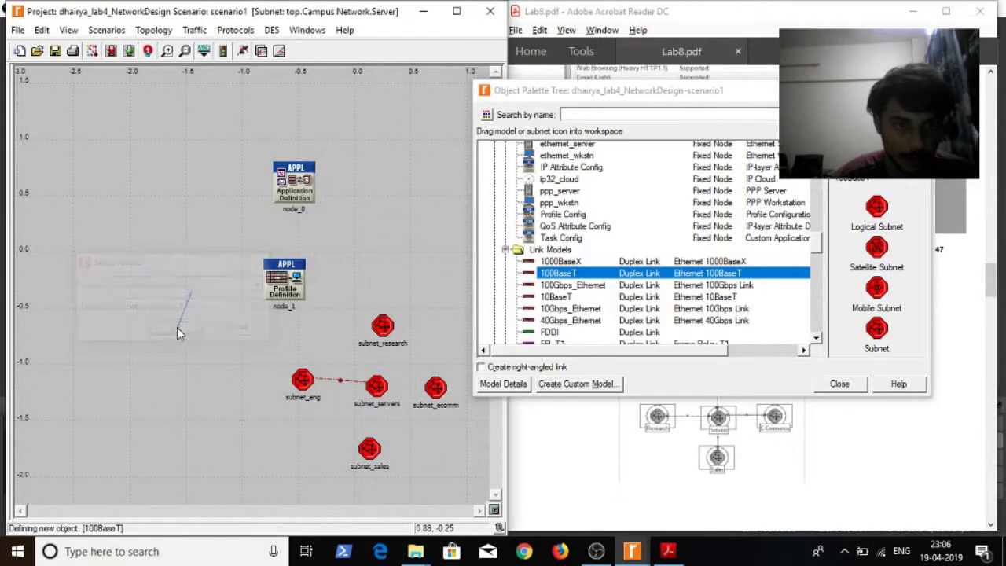
- Link subnet_research switch node_1 to subnet_servers node_0 with 100BaseT
click(380, 387)
click(382, 328)
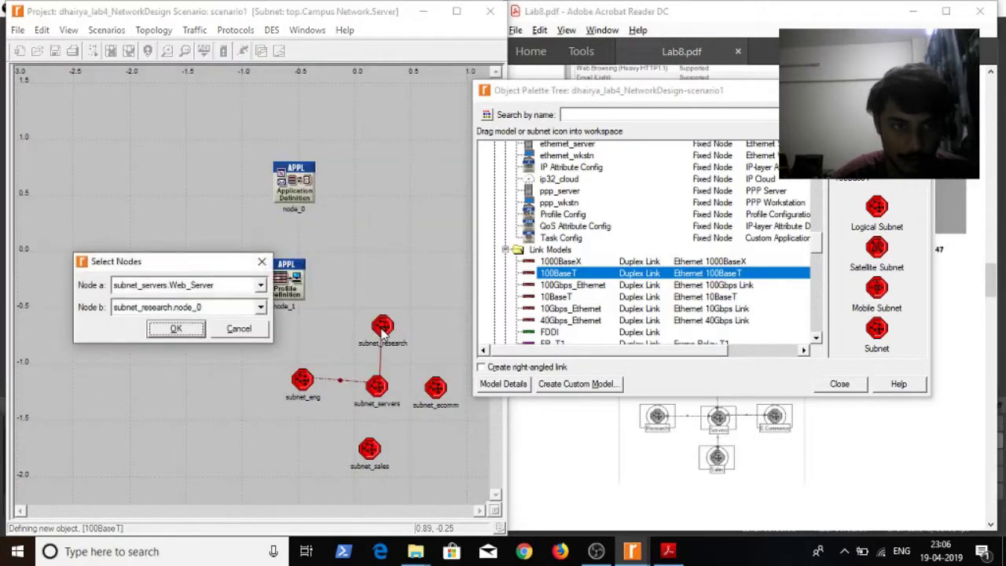
click(246, 306)
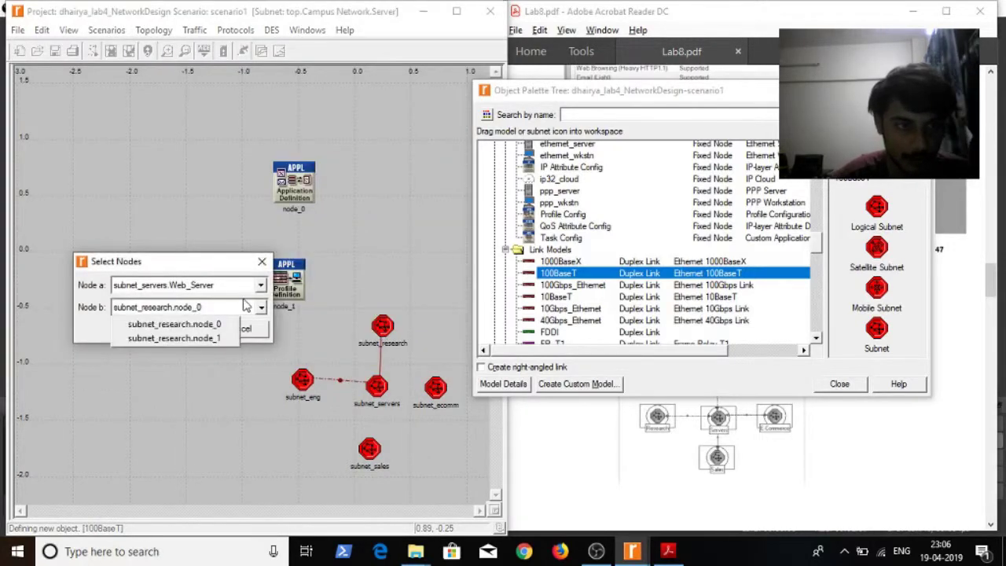
click(212, 338)
click(222, 289)
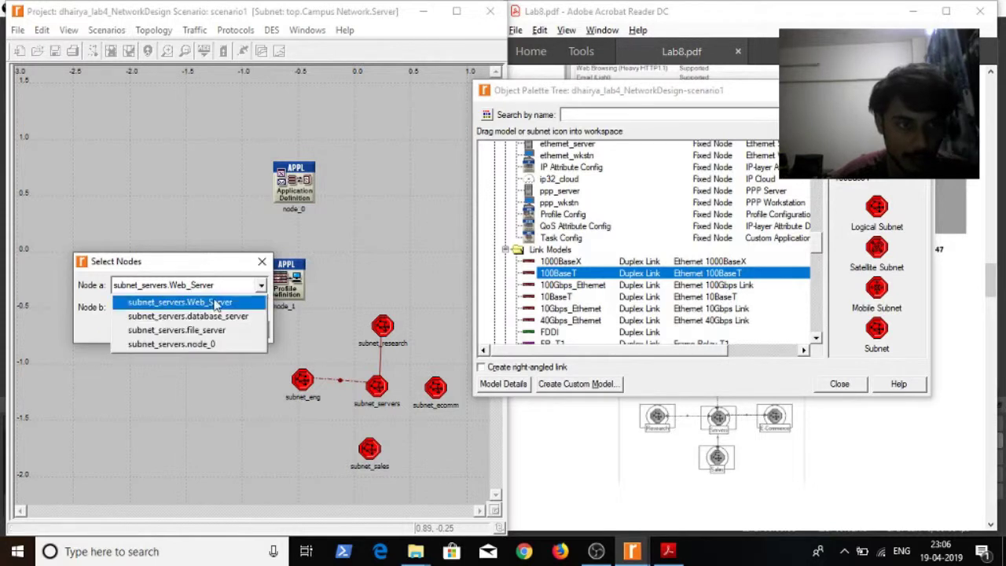
click(206, 344)
click(176, 329)
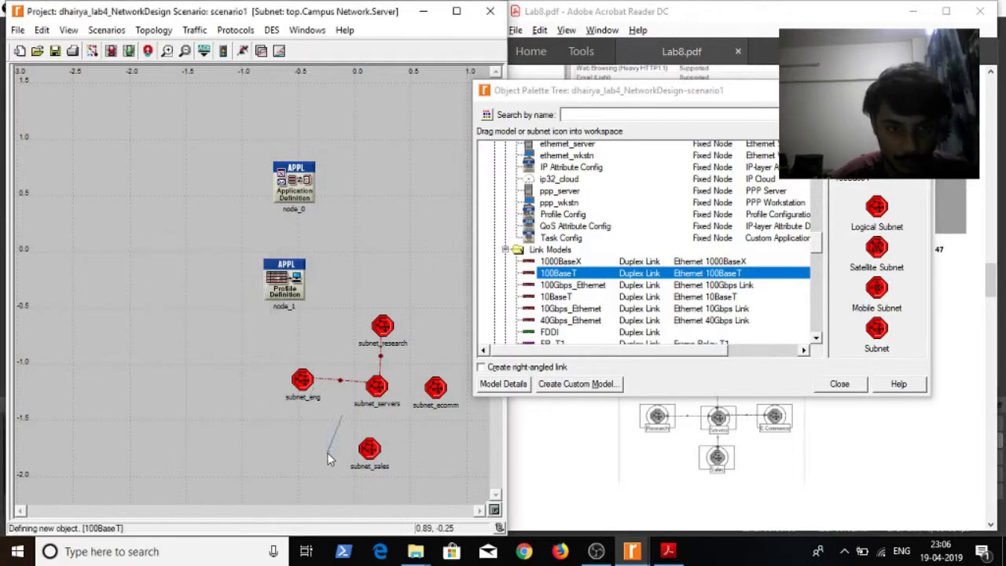
- Link subnet_sales switch node_1 to subnet_servers node_0 with 100BaseT
click(369, 446)
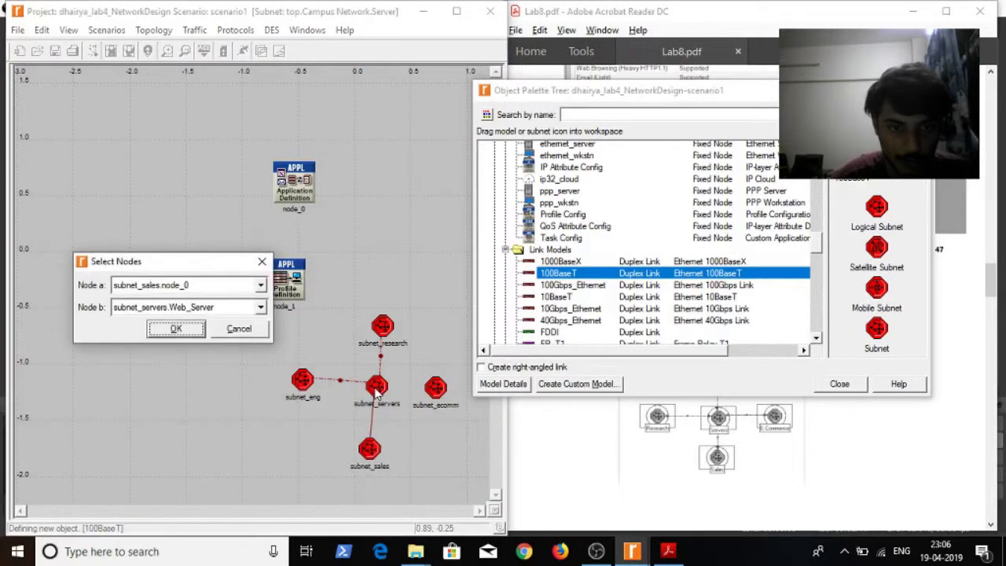
click(216, 287)
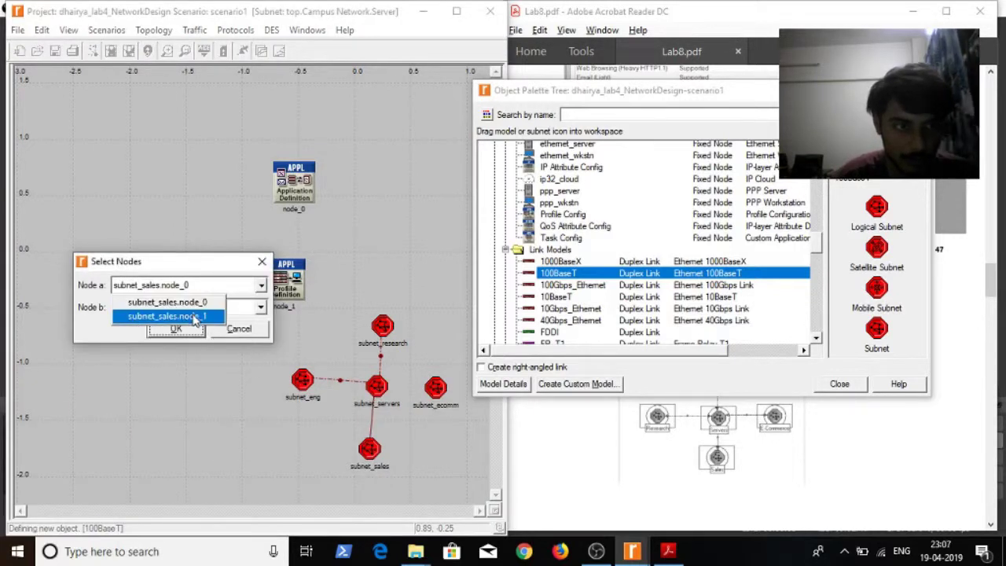
click(195, 316)
click(200, 314)
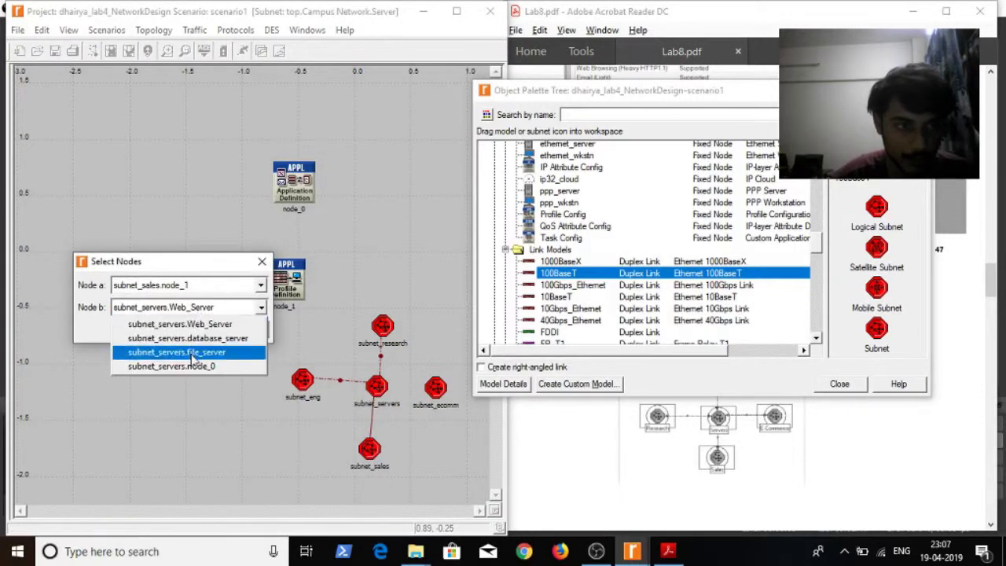
click(199, 365)
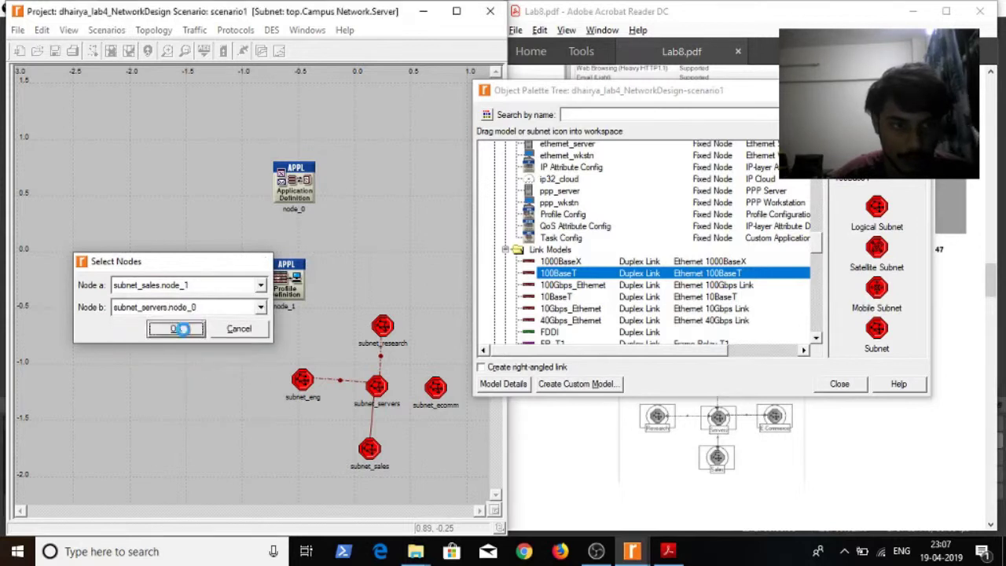
click(176, 328)
- Link subnet_ecomm node_1 to subnet_servers node_0, then close the object palette
click(440, 387)
click(378, 386)
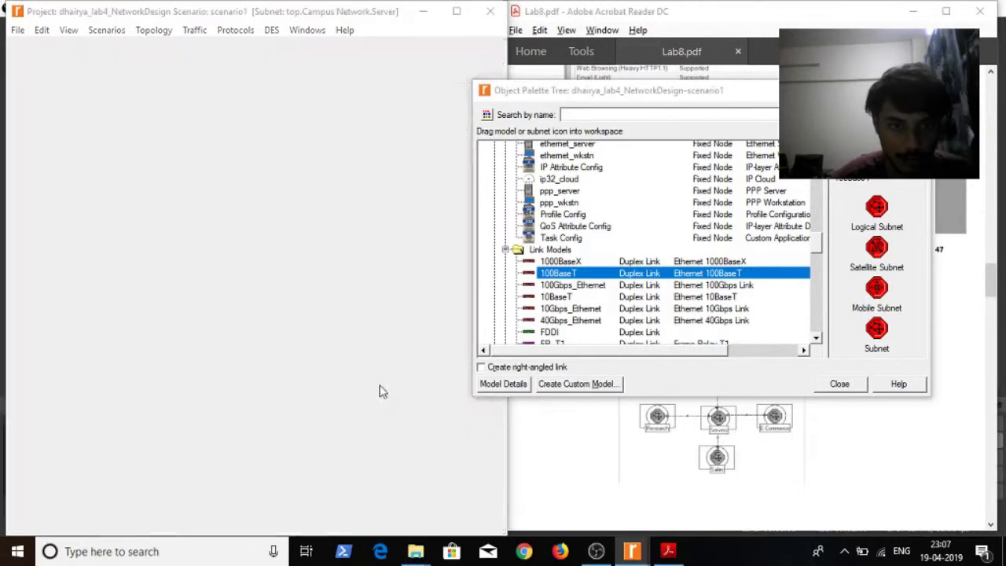
click(203, 292)
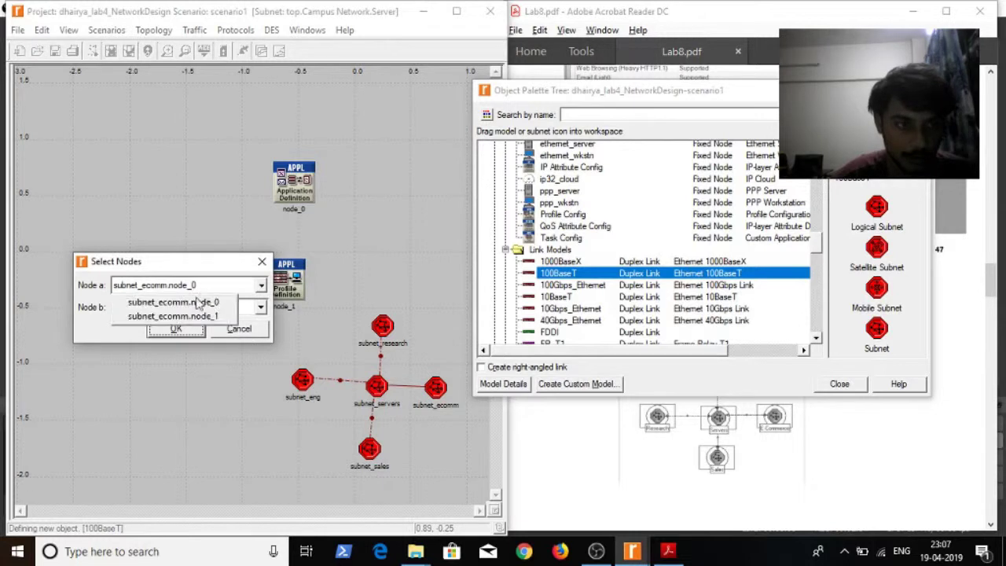
click(191, 317)
click(189, 309)
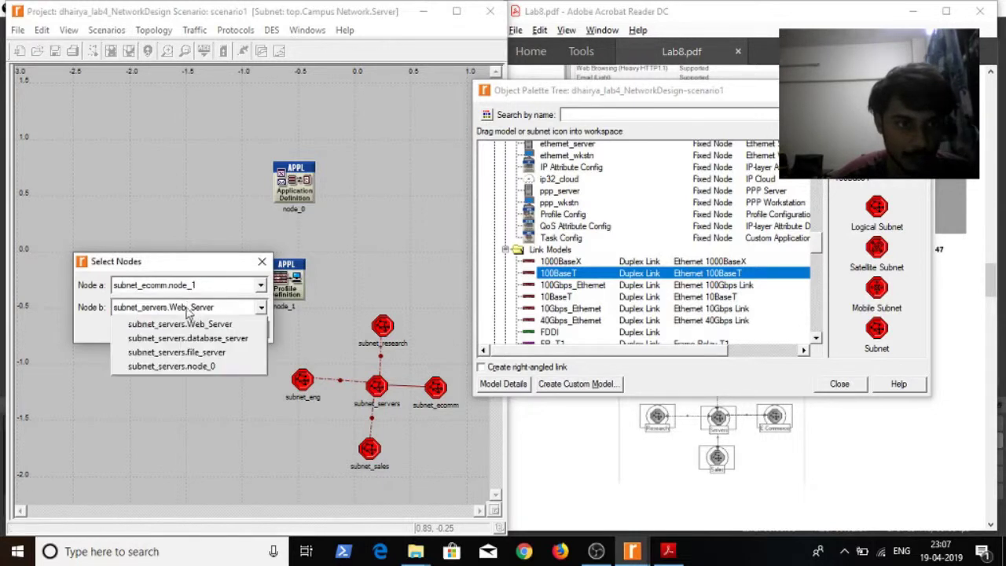
click(184, 367)
click(178, 330)
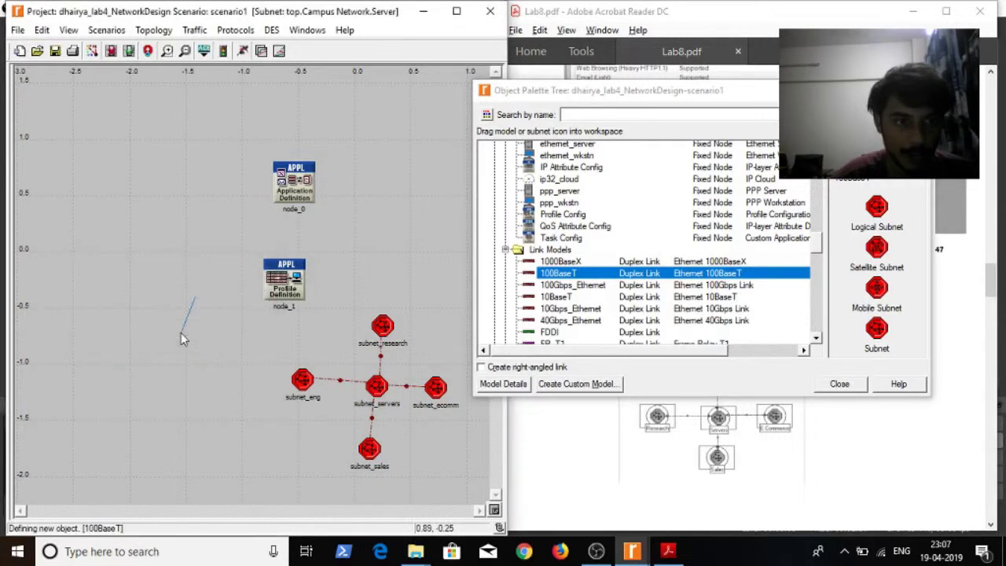
click(839, 383)
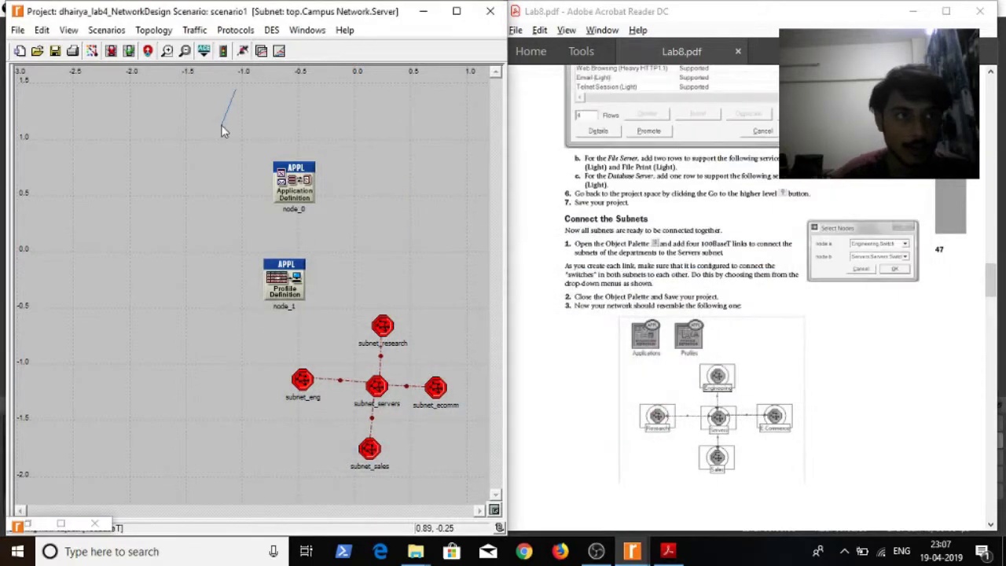
- Save the campus network project and open the subnet_servers subnet
click(55, 52)
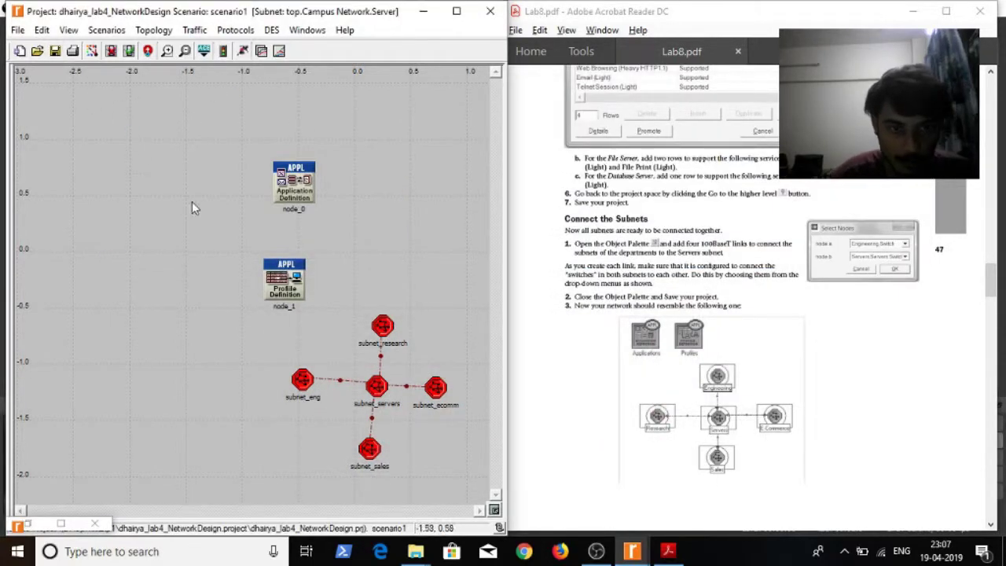
click(378, 388)
double_click(380, 385)
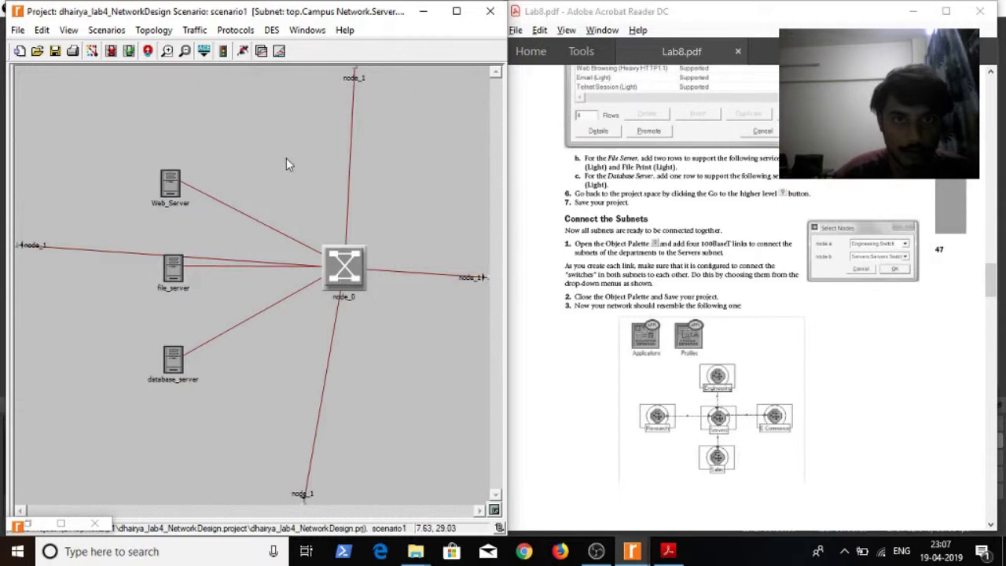
- Scroll through the links inside subnet_servers, then return to the campus level
scroll(286, 158, down, 4)
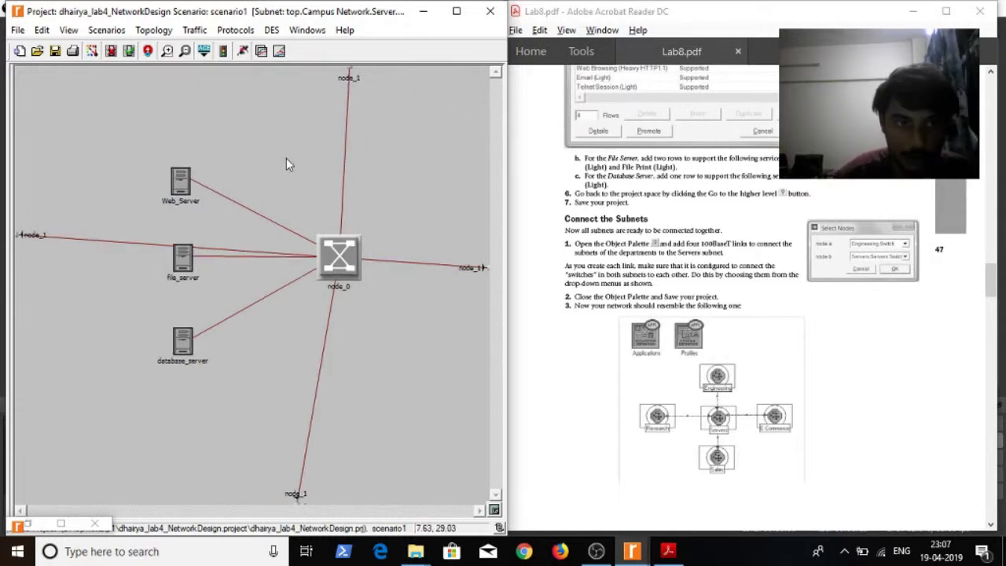
scroll(286, 158, down, 5)
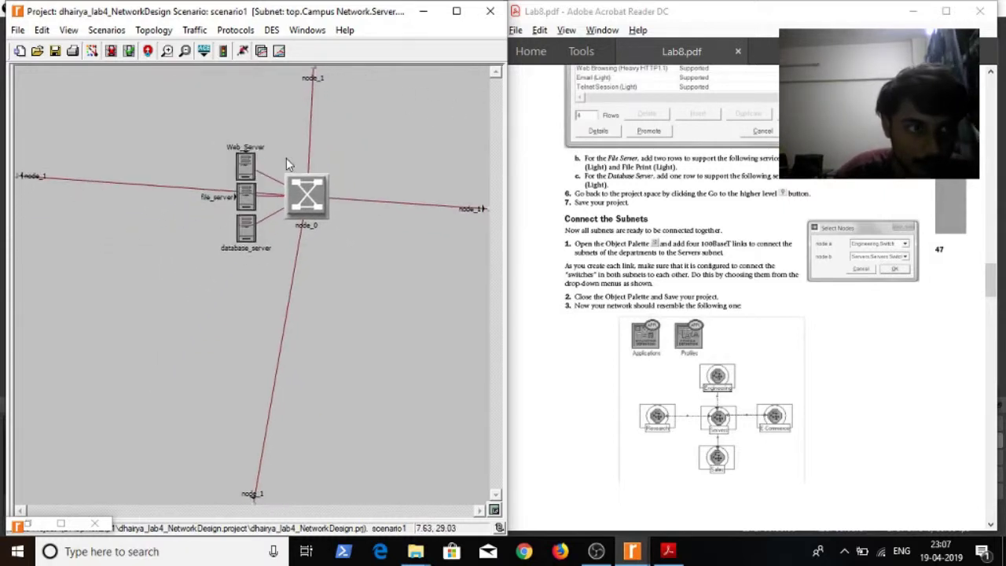
scroll(287, 163, up, 5)
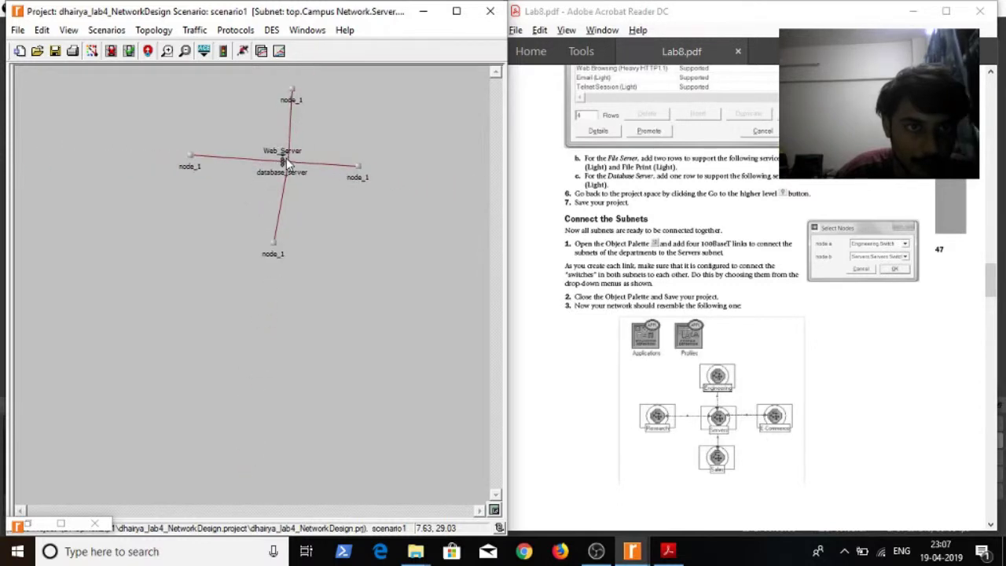
scroll(286, 164, up, 2)
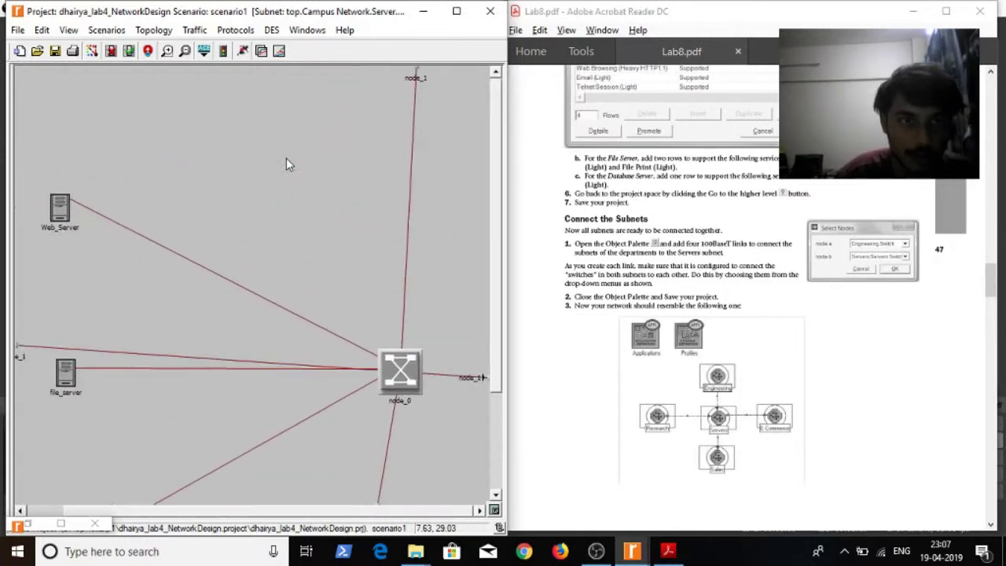
scroll(286, 163, down, 3)
scroll(287, 164, down, 1)
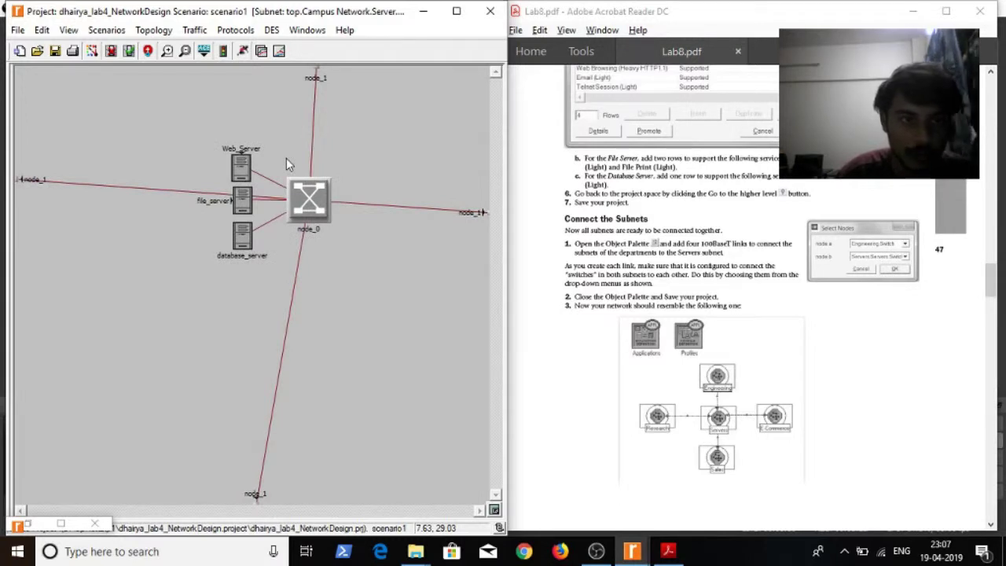
scroll(286, 163, down, 2)
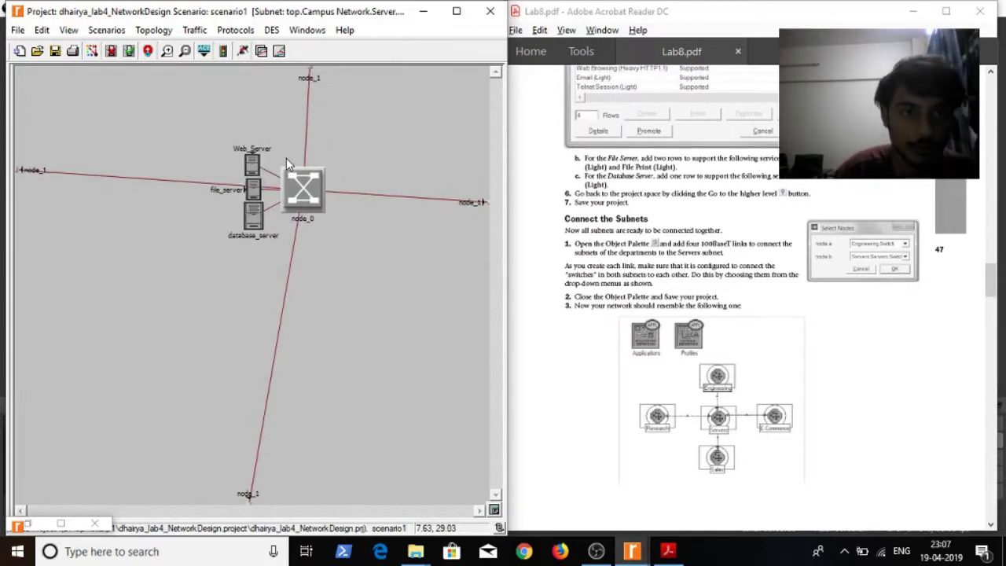
scroll(287, 164, down, 5)
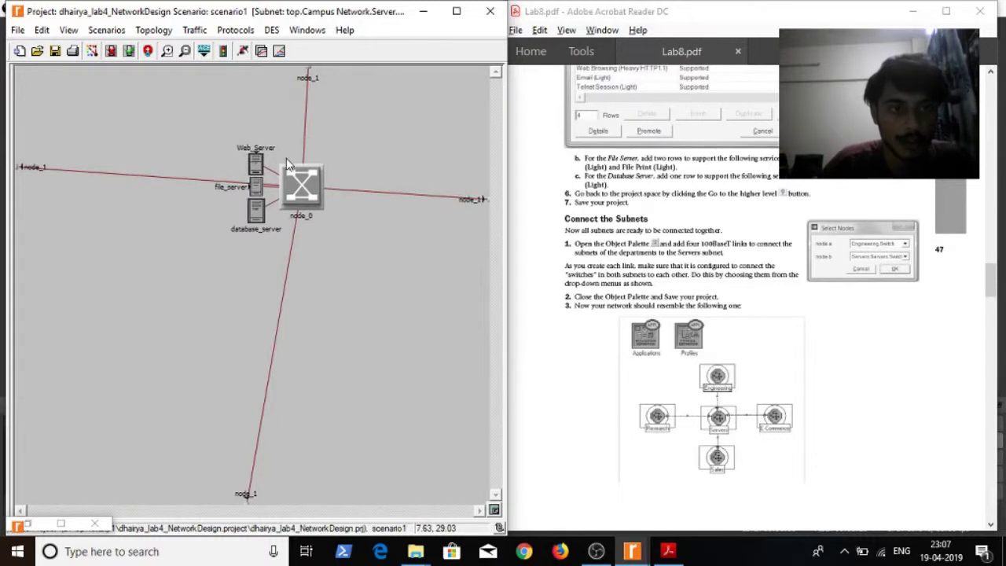
scroll(286, 163, down, 2)
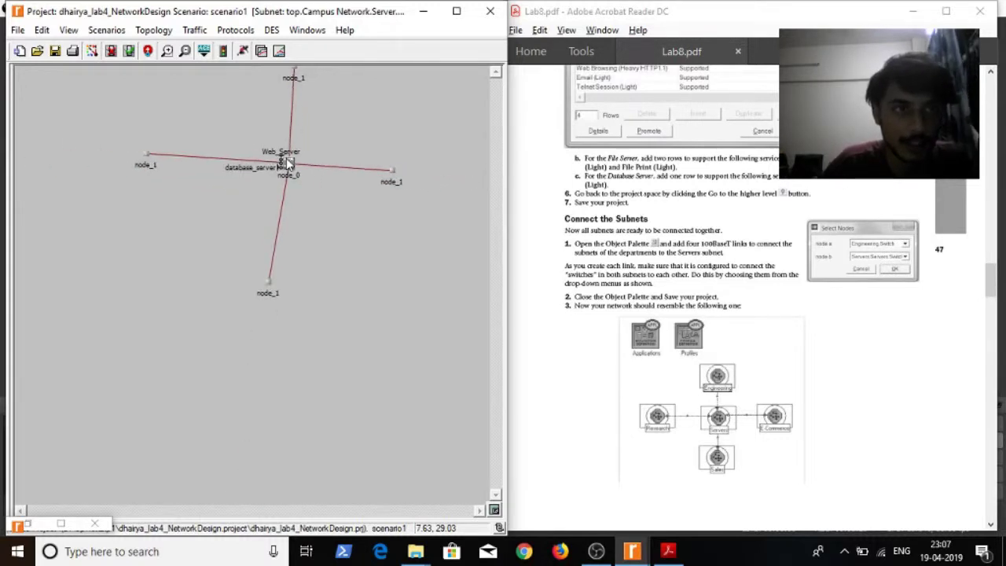
scroll(286, 164, up, 6)
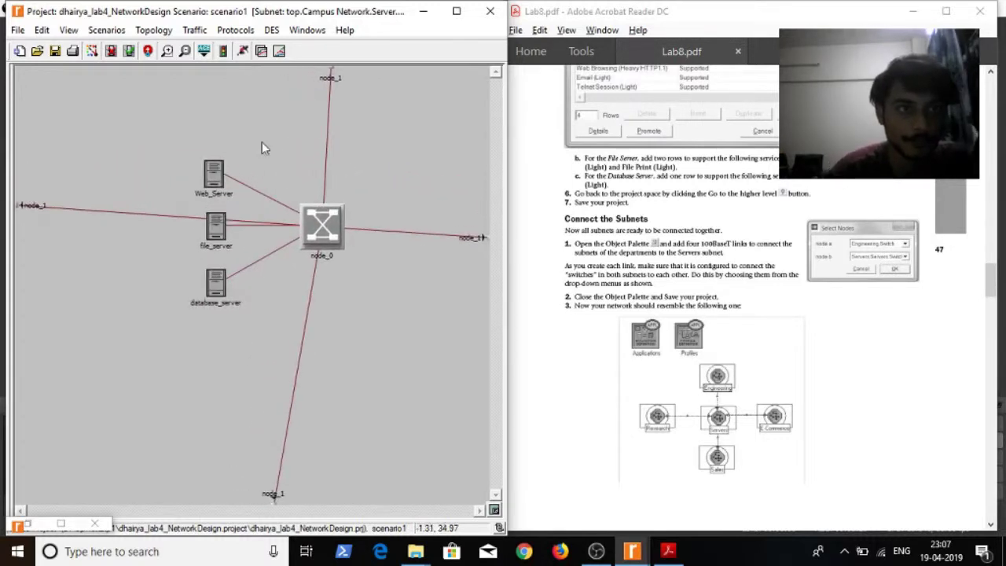
click(147, 50)
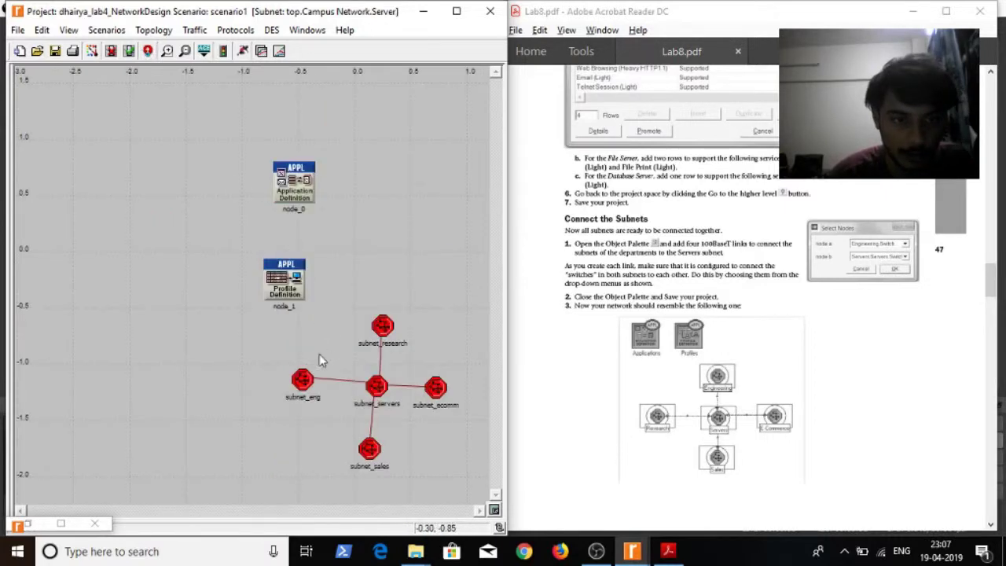
- Inspect four department subnets, ending with subnet_sales, returning to Campus Network after each
double_click(304, 385)
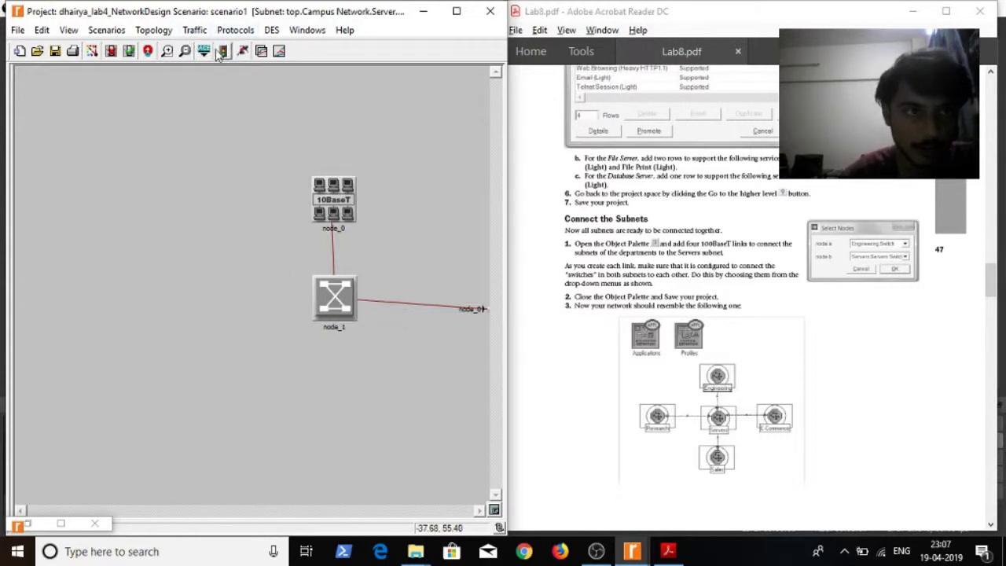
click(147, 52)
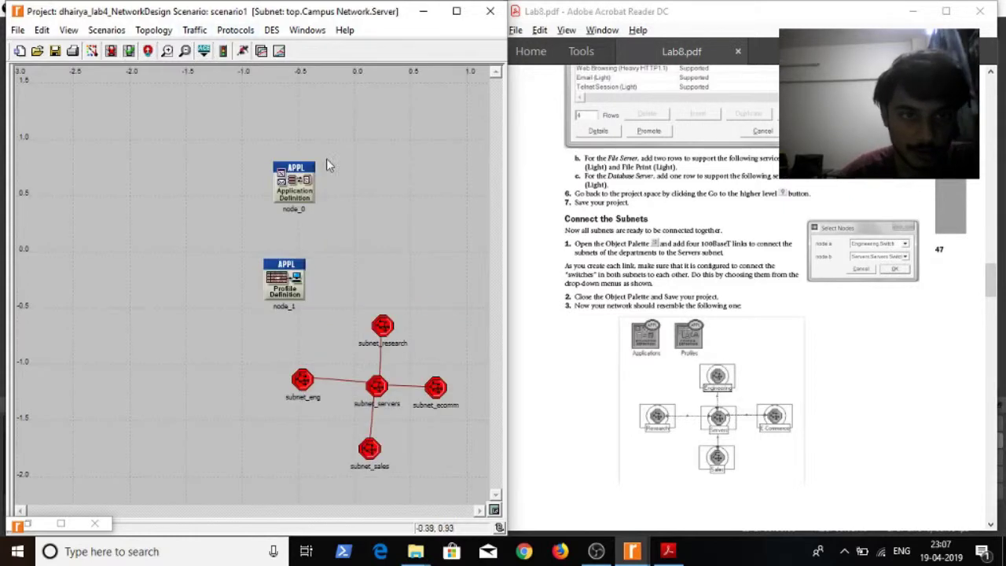
double_click(383, 327)
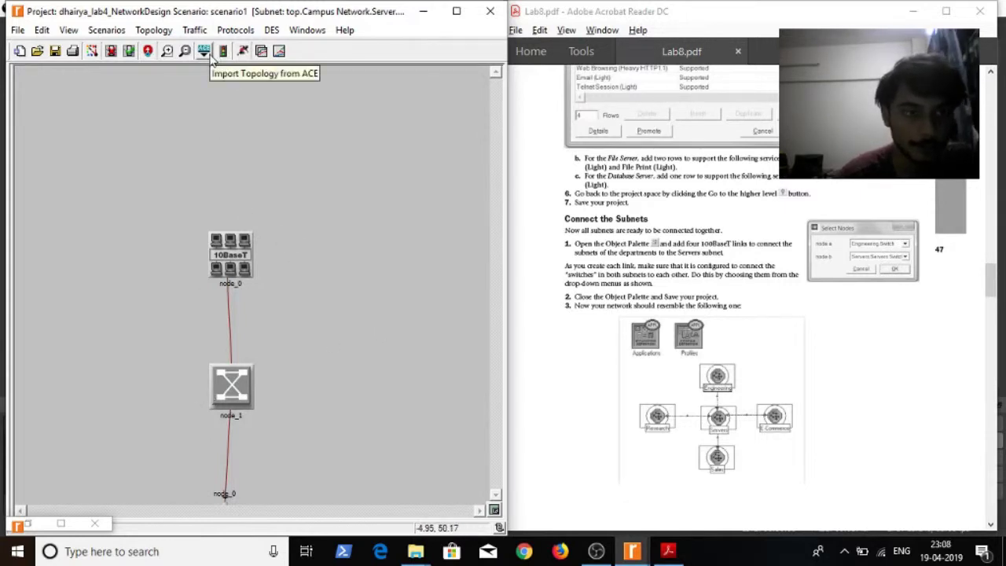
click(148, 52)
double_click(434, 388)
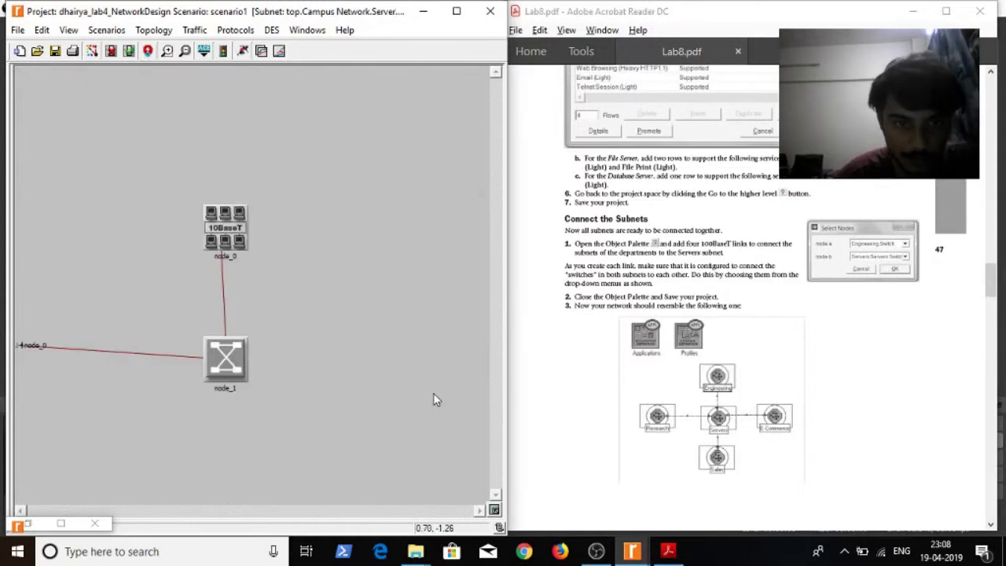
click(148, 52)
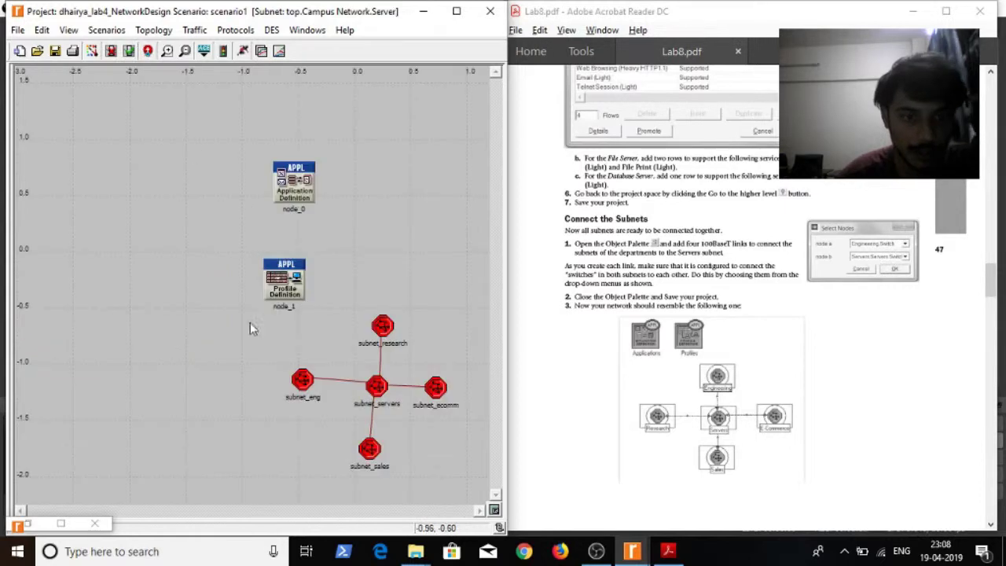
double_click(367, 450)
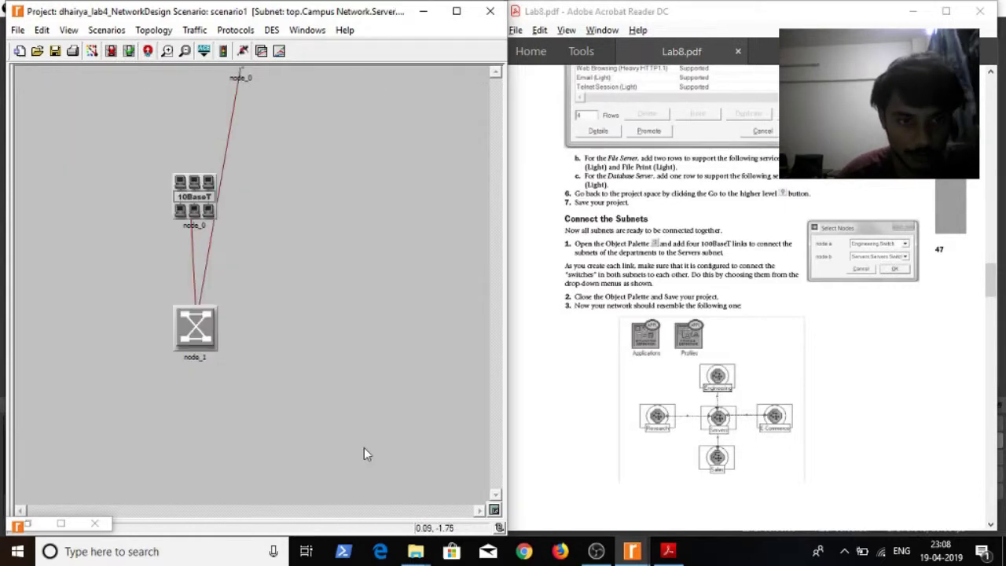
click(147, 52)
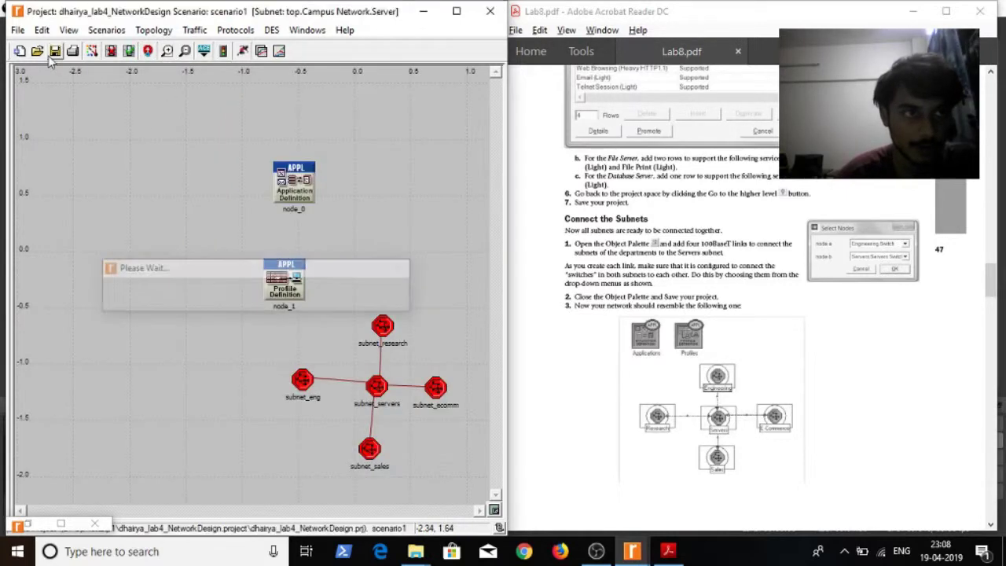
- Choose Global Statistics > HTTP > Page Response Time as an individual DES statistic
right_click(176, 204)
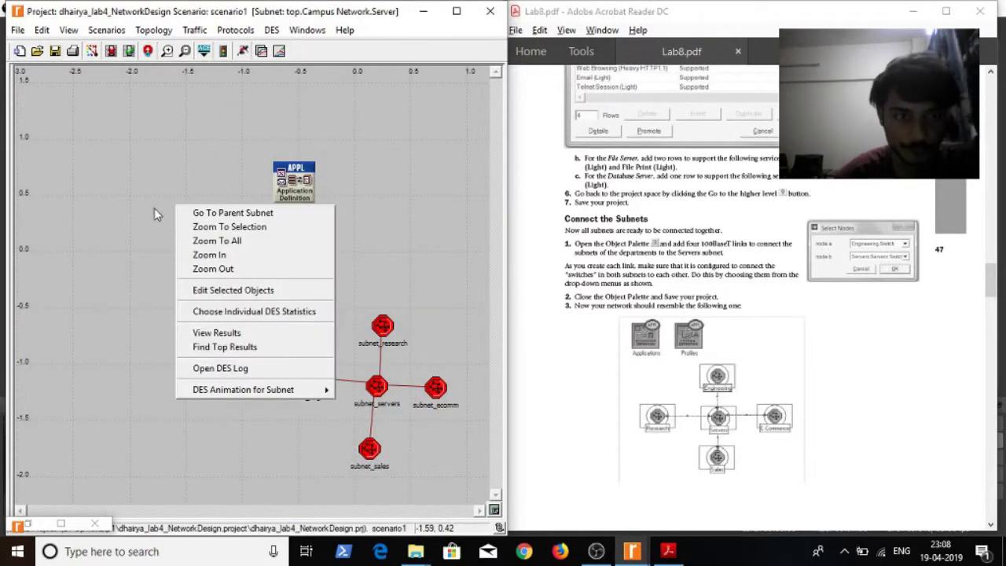
click(200, 312)
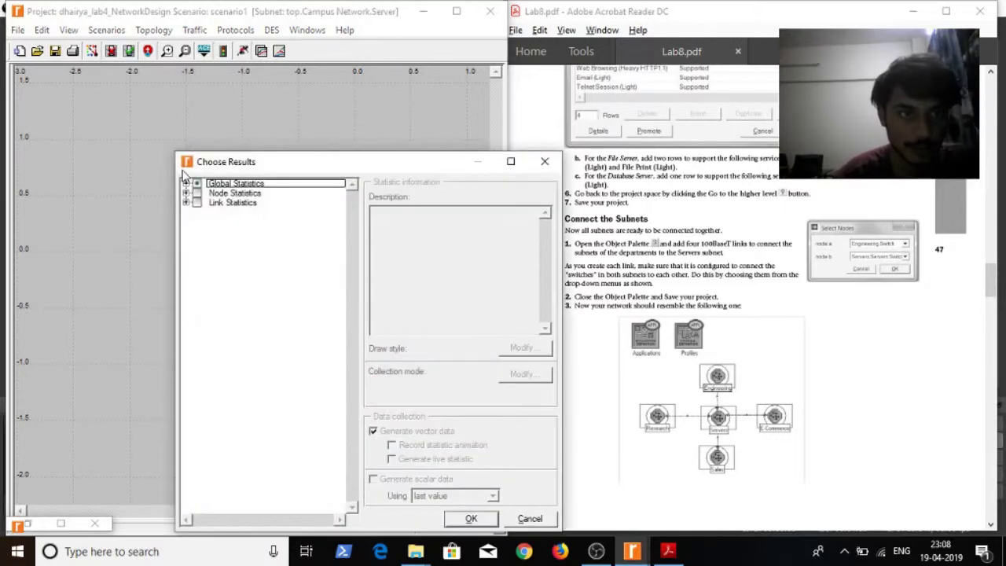
click(185, 184)
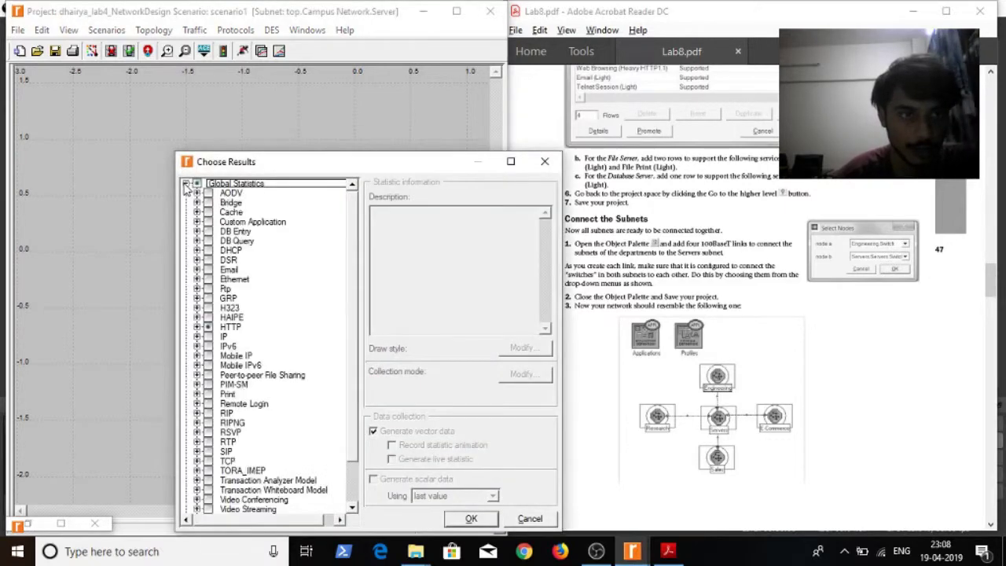
click(196, 327)
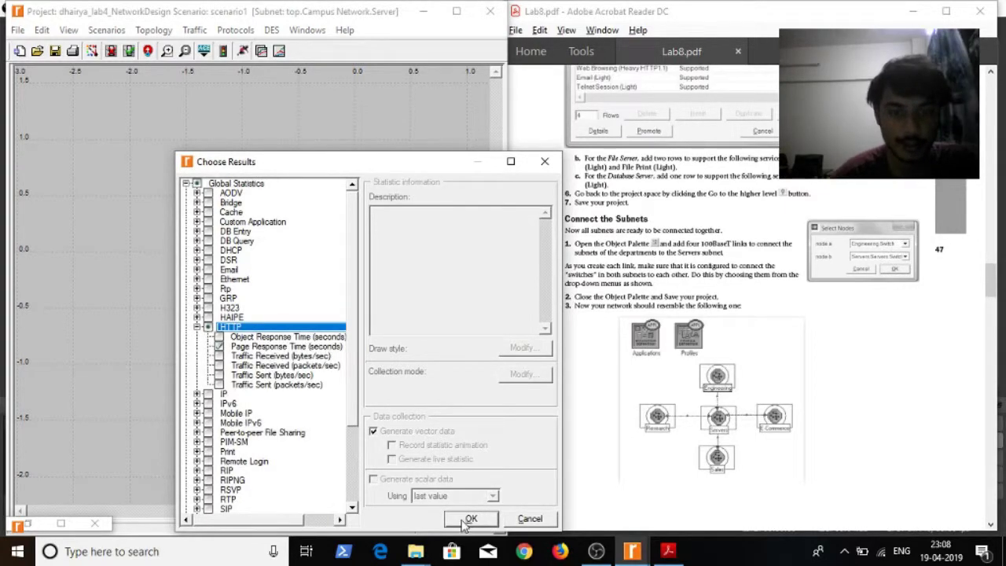
click(469, 519)
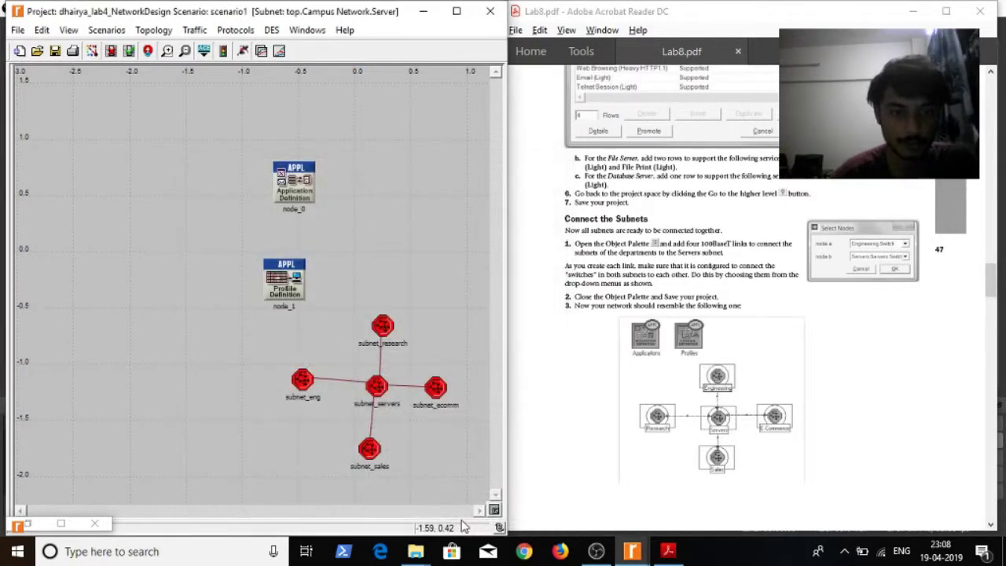
click(37, 52)
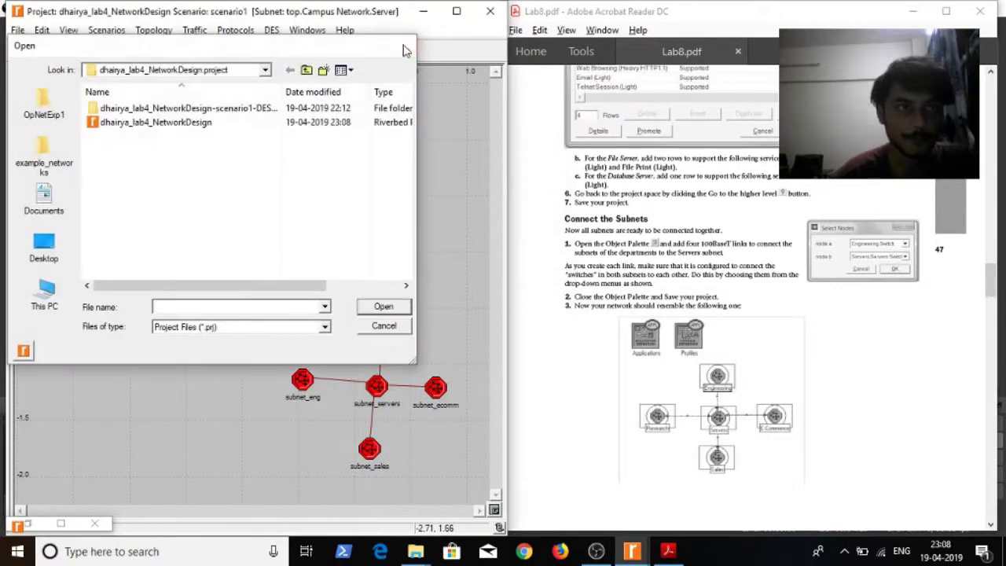
key(Escape)
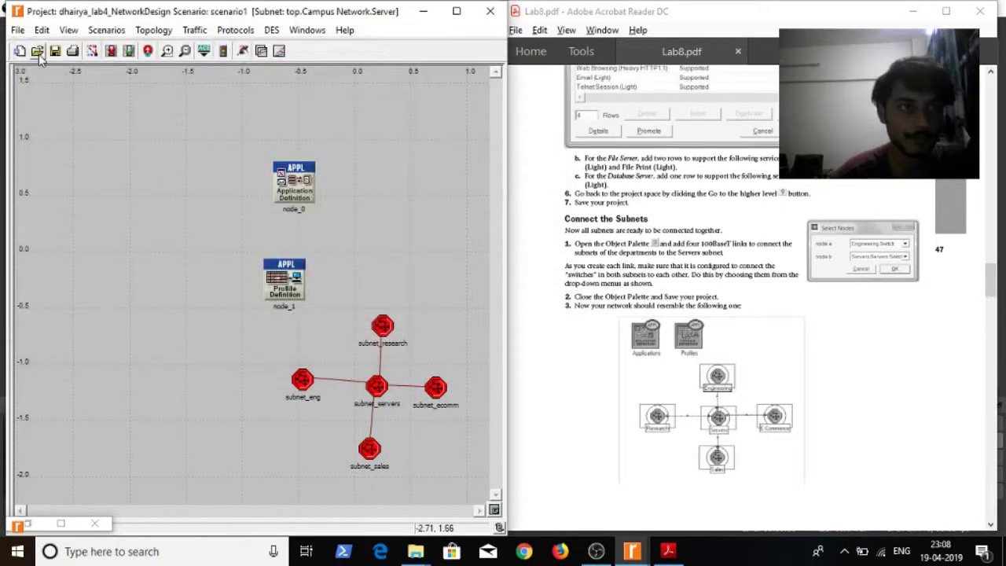
- Run scenario1's 1,800-second simulation and open the Results Browser for it
click(243, 51)
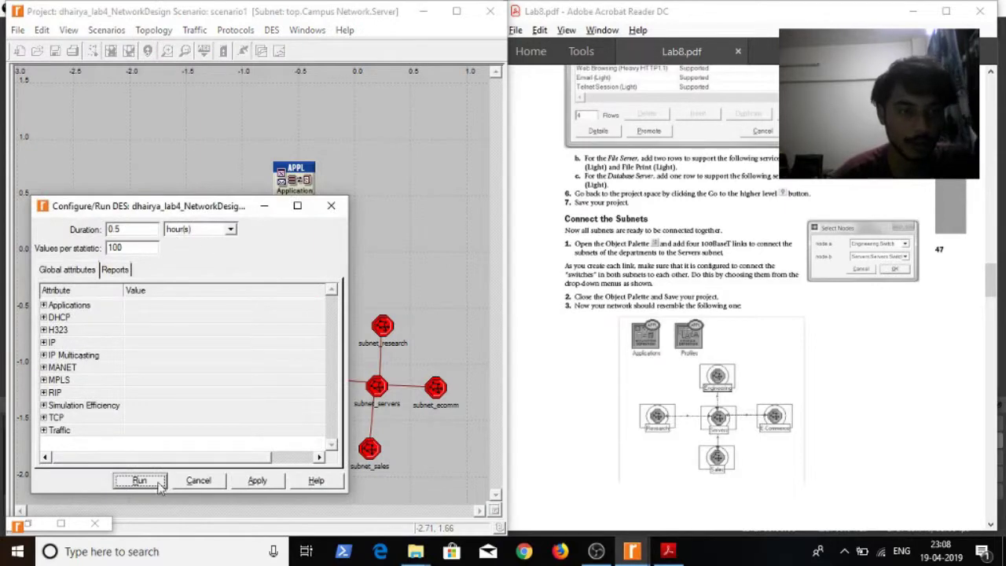
click(153, 482)
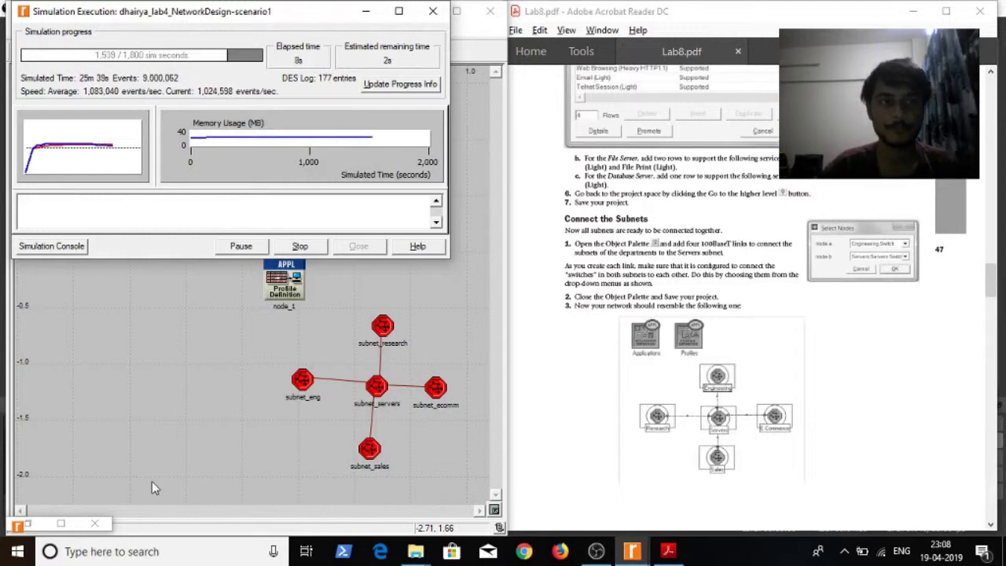
click(599, 555)
click(595, 552)
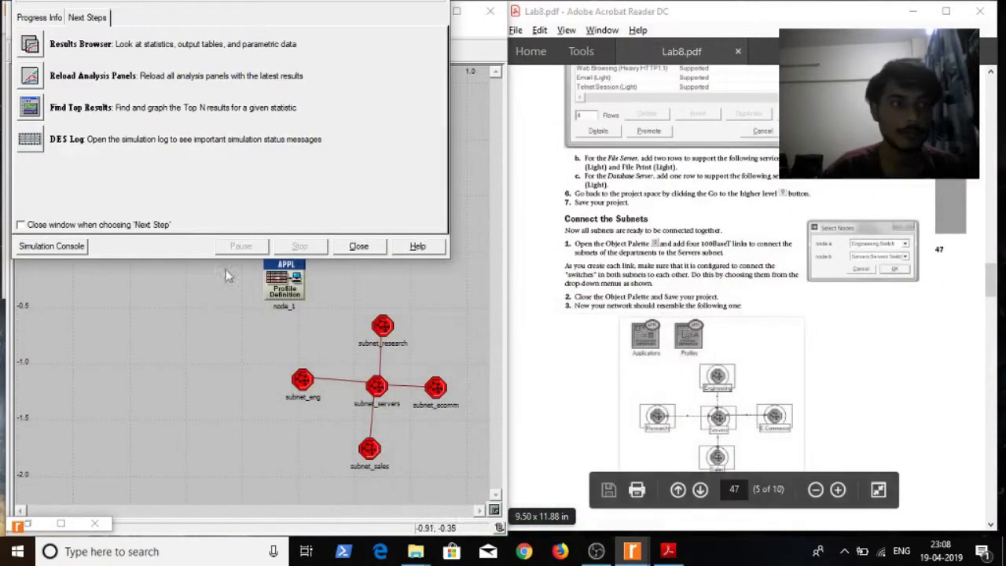
click(30, 44)
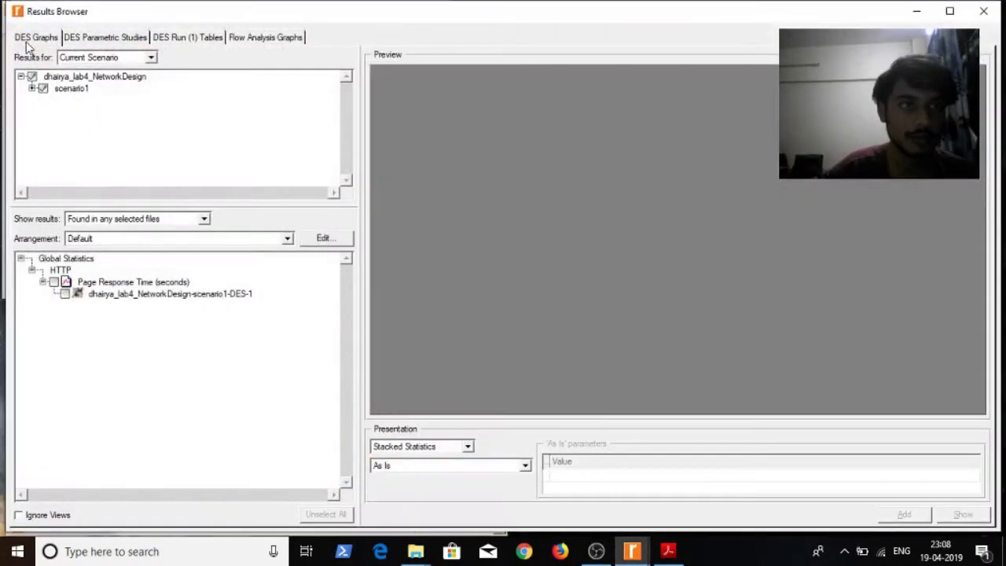
- Plot scenario1's HTTP Page Response Time with the average filter, then close the Results Browser
click(52, 282)
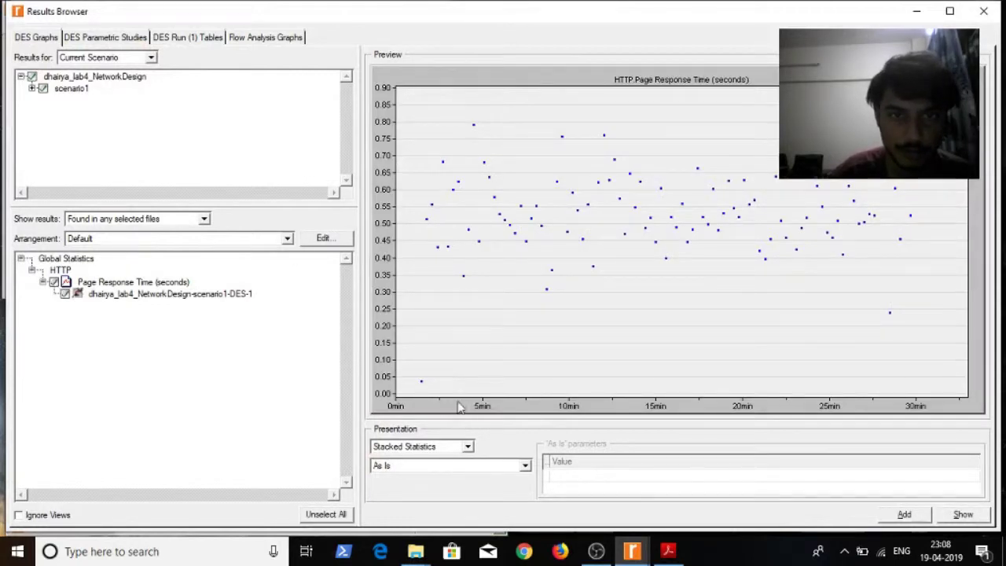
click(422, 467)
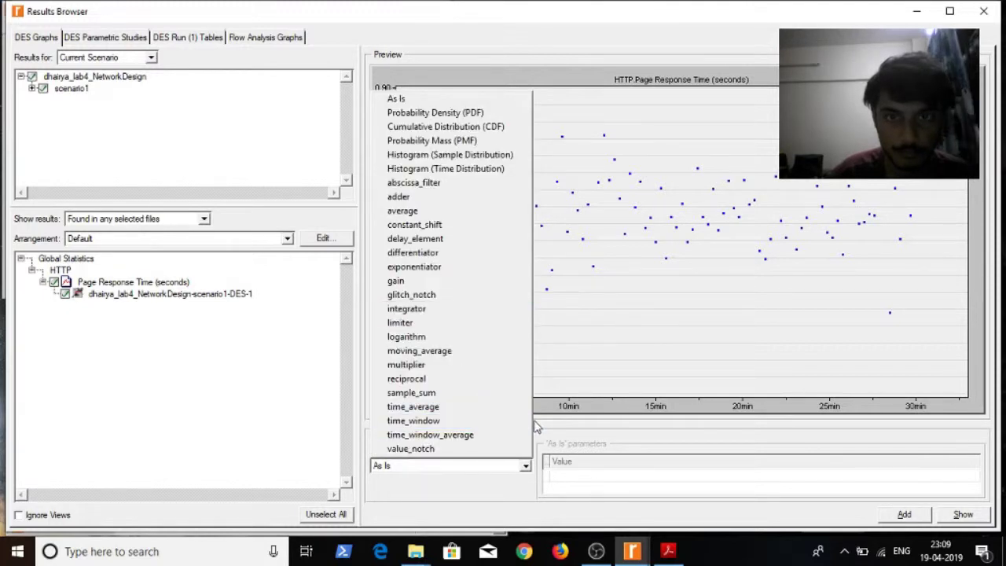
click(460, 210)
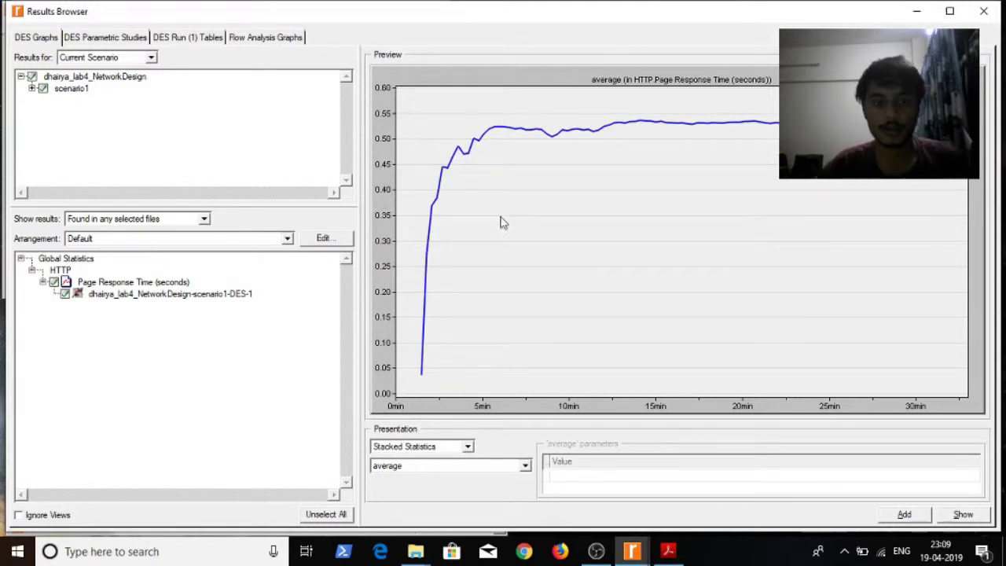
click(419, 466)
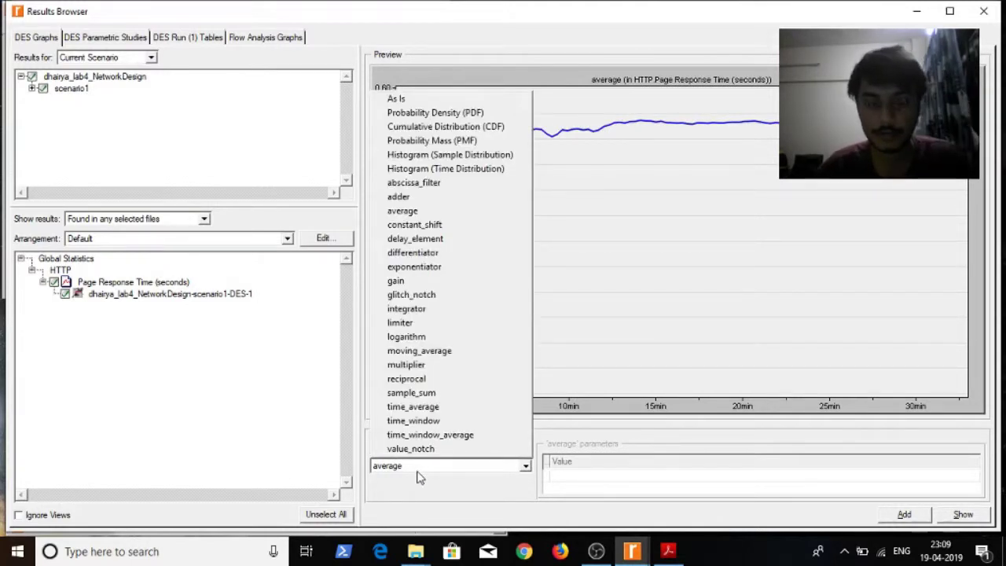
click(588, 445)
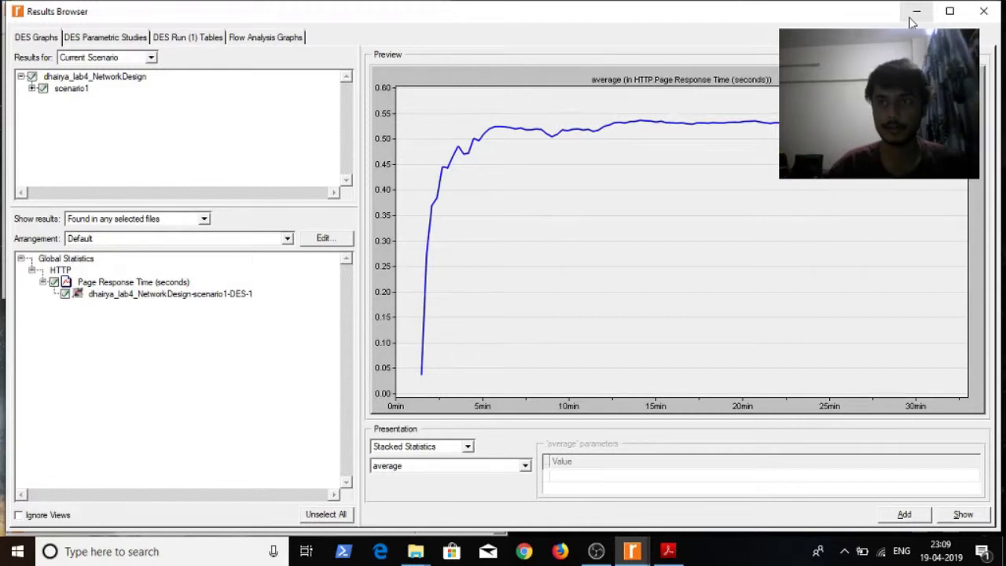
click(986, 13)
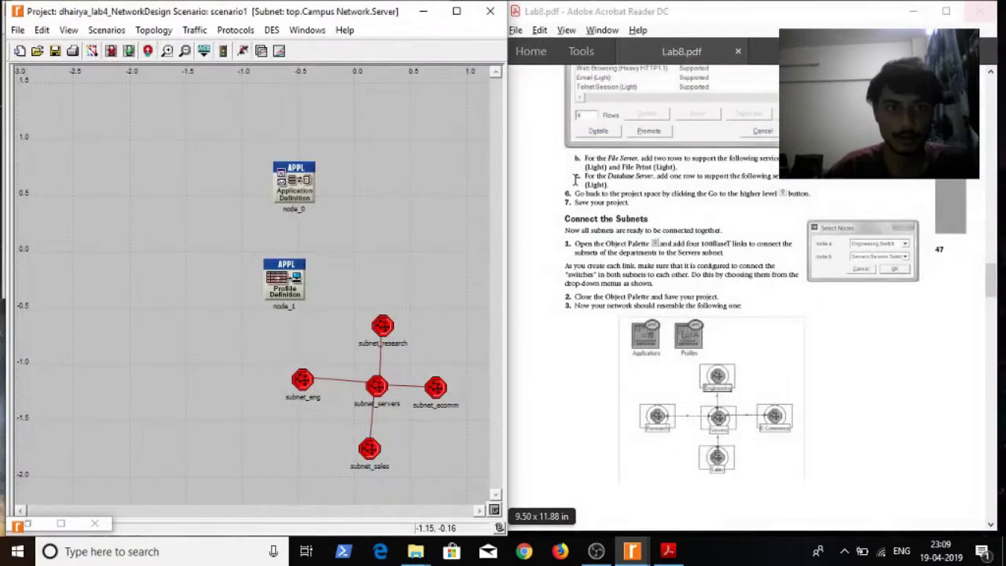
- Save the project and duplicate scenario1 as scenario2
click(56, 50)
click(104, 33)
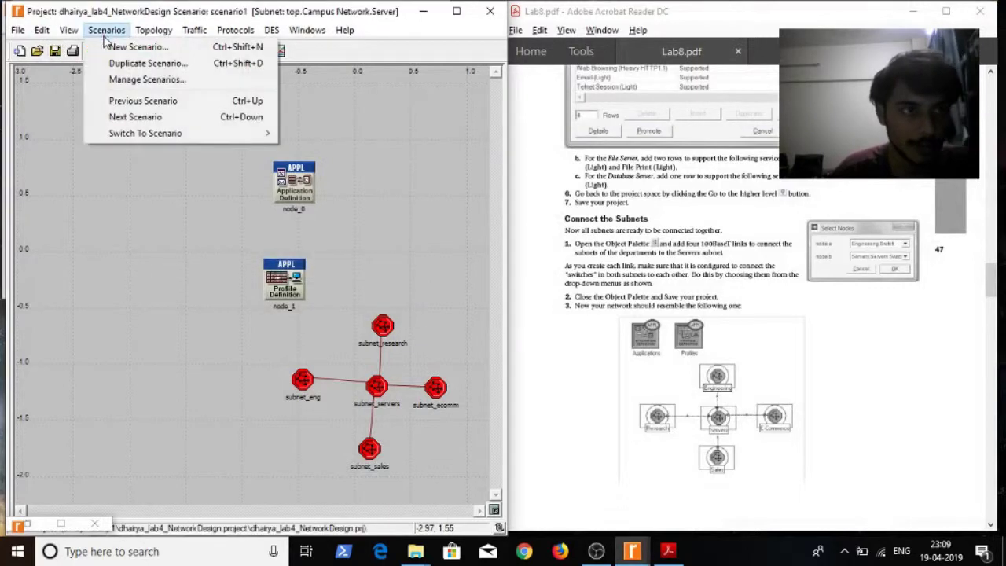
click(145, 64)
click(158, 104)
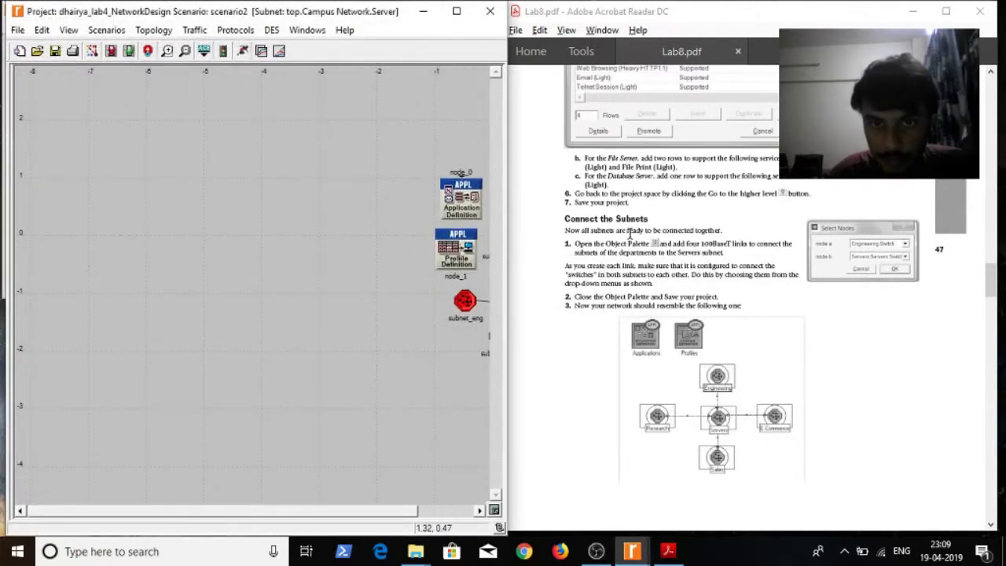
- Scroll through the Lab8.pdf lab instructions
right_click(631, 237)
scroll(633, 240, down, 10)
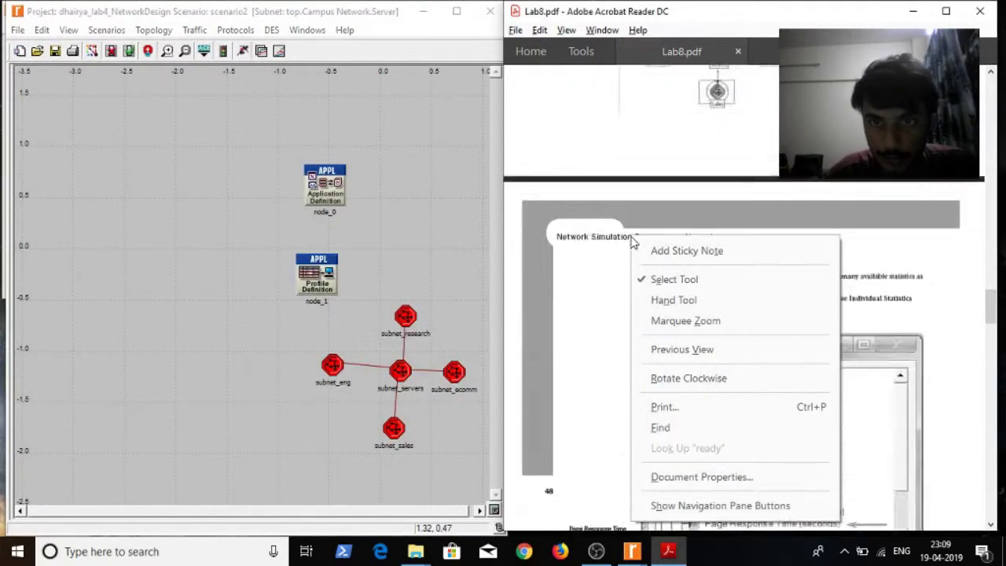
scroll(632, 243, up, 5)
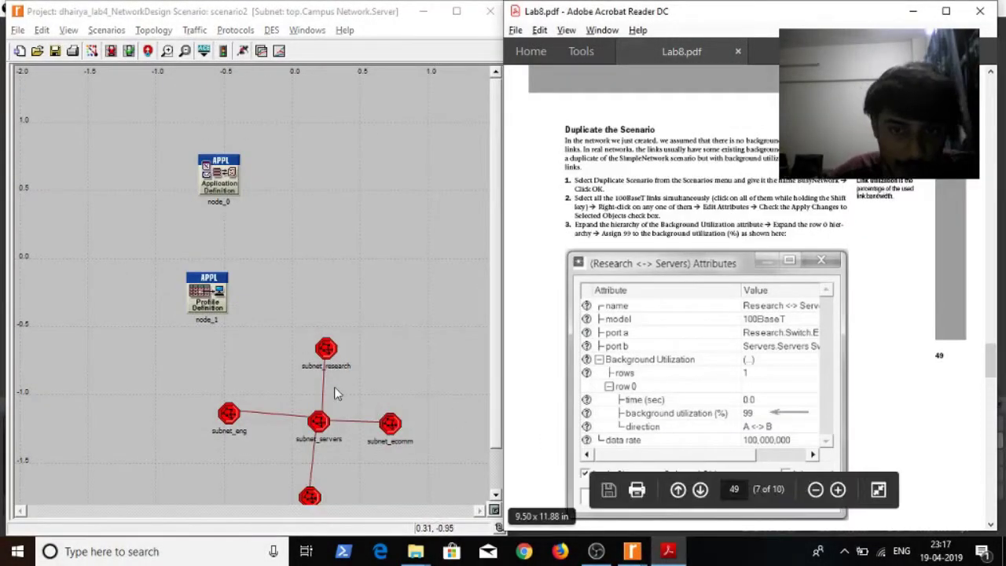
click(265, 405)
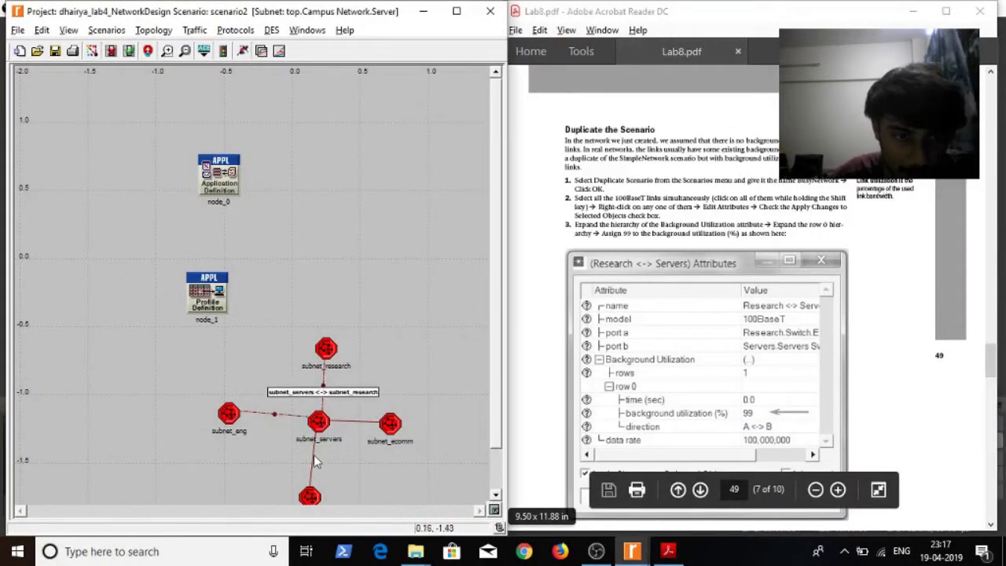
- Set Average Packet Size to Ethernet for the subnet_ecomm–subnet_servers link's ecomm-to-servers traffic
right_click(361, 429)
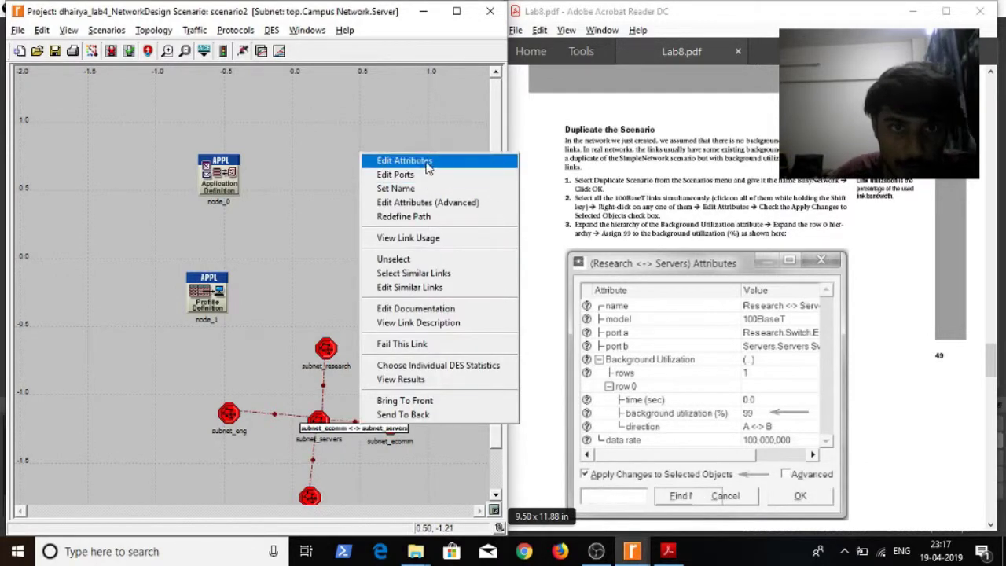
click(427, 202)
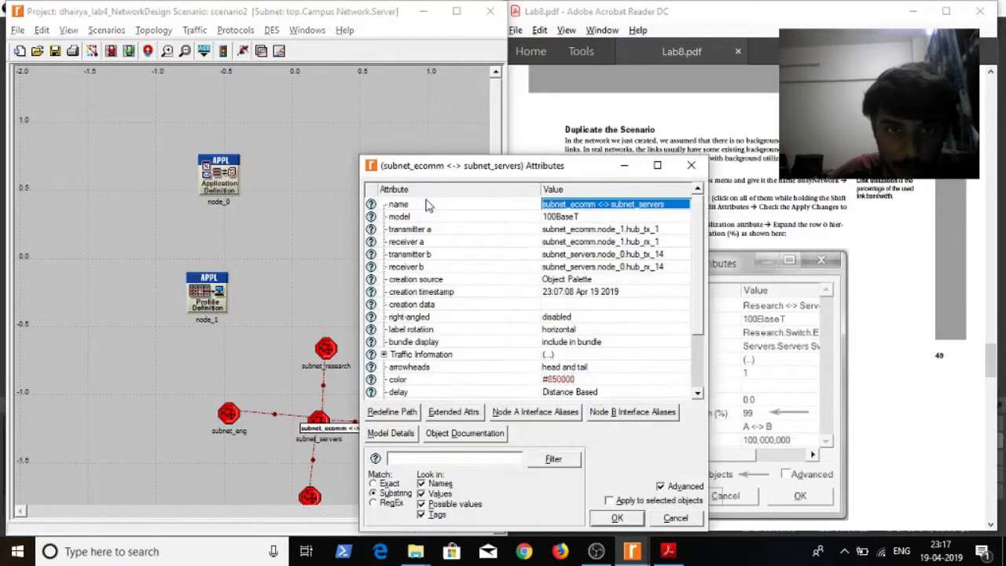
click(384, 355)
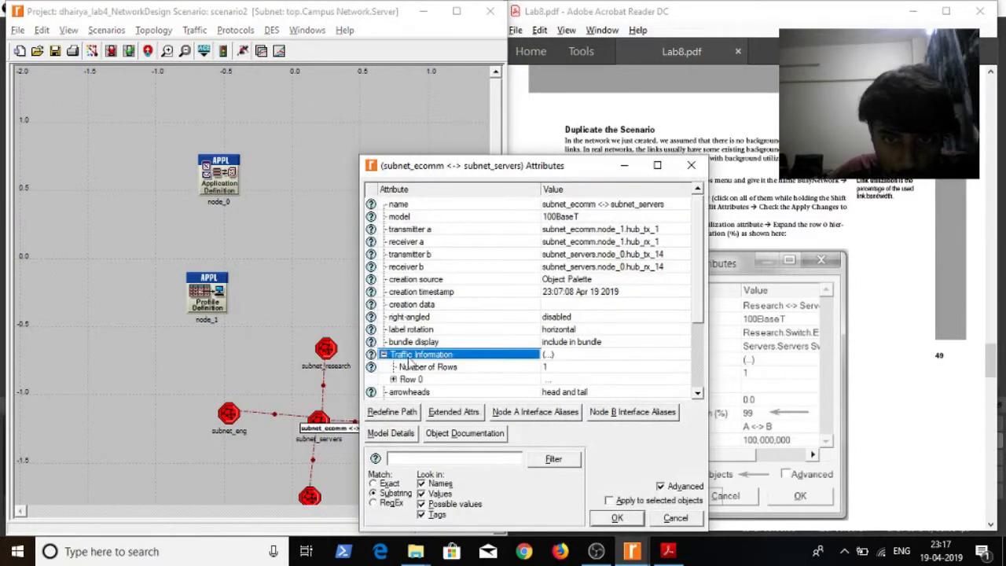
scroll(432, 365, down, 2)
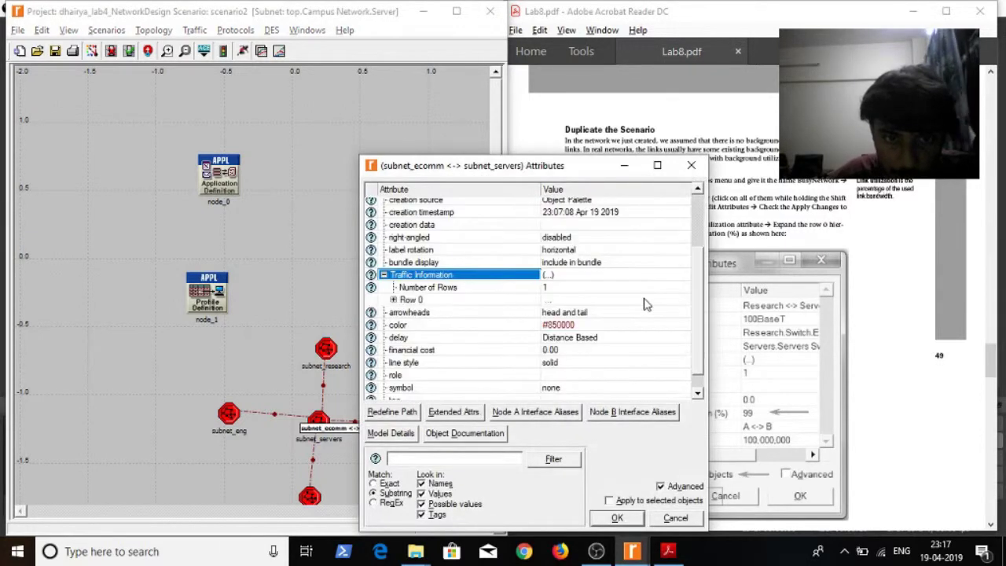
click(393, 300)
click(403, 325)
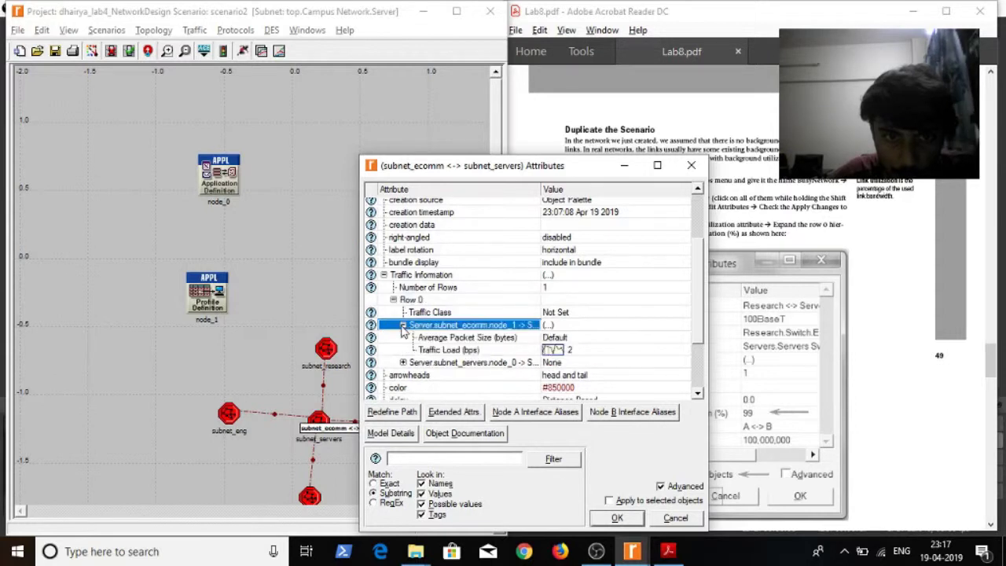
click(579, 338)
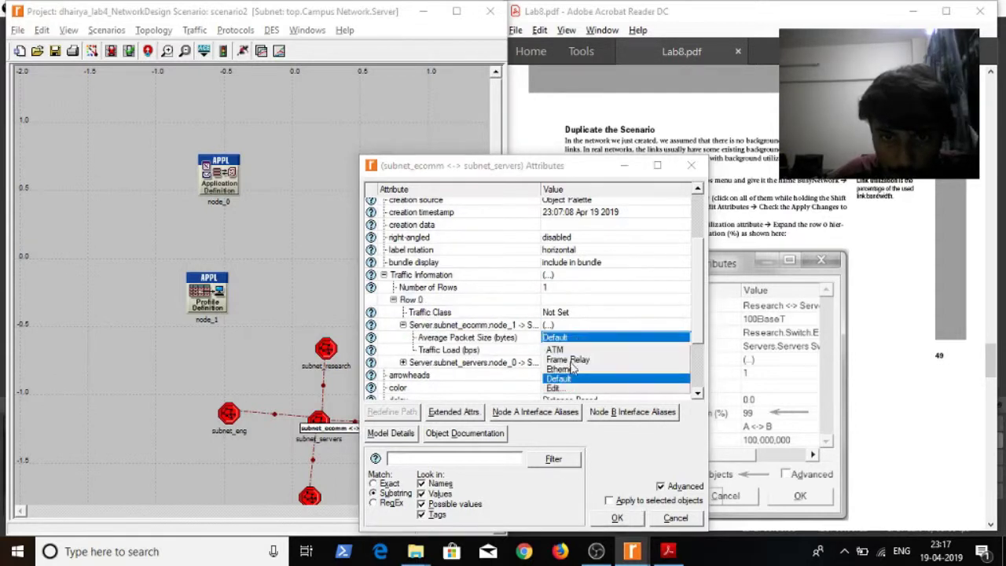
click(560, 380)
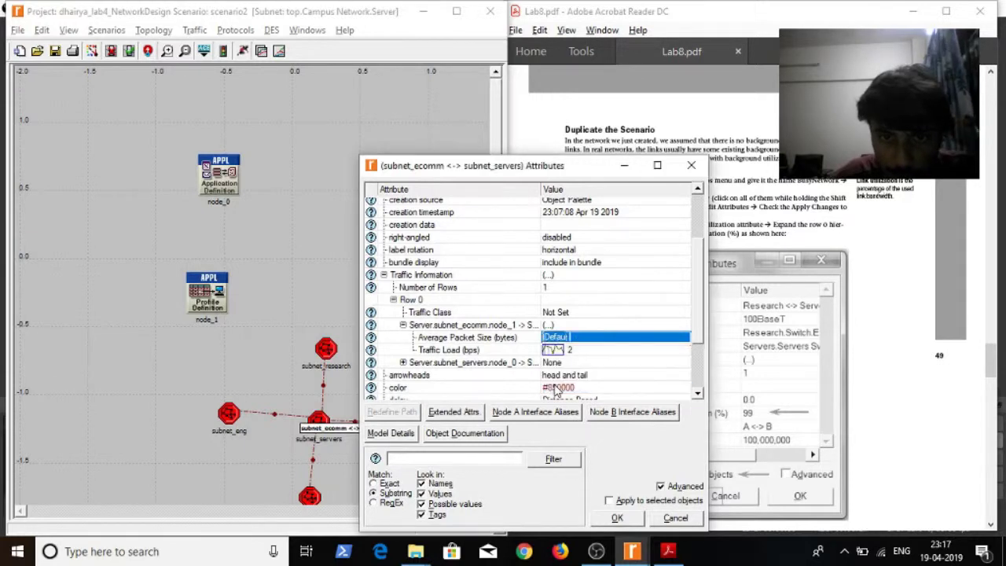
click(567, 337)
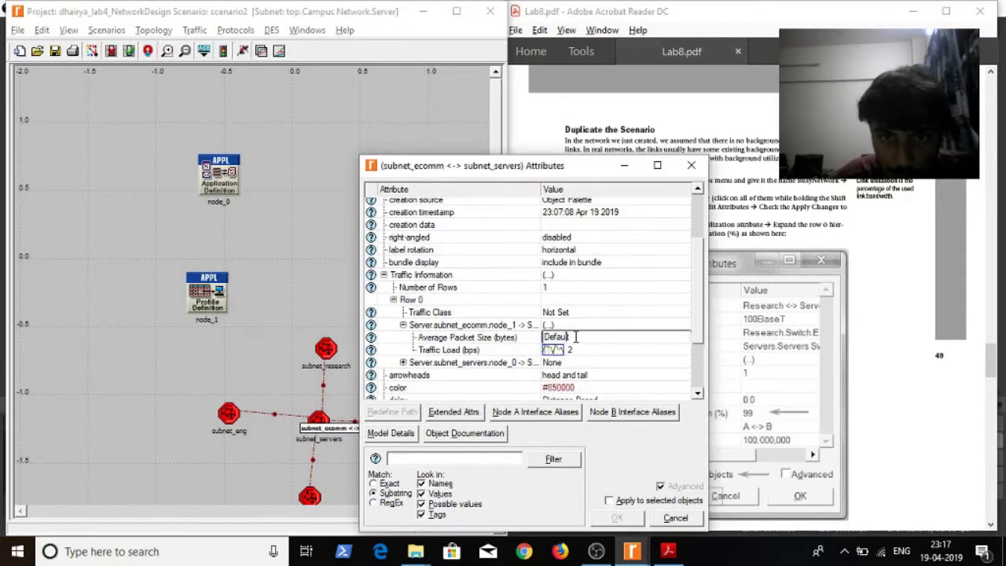
click(576, 336)
click(577, 337)
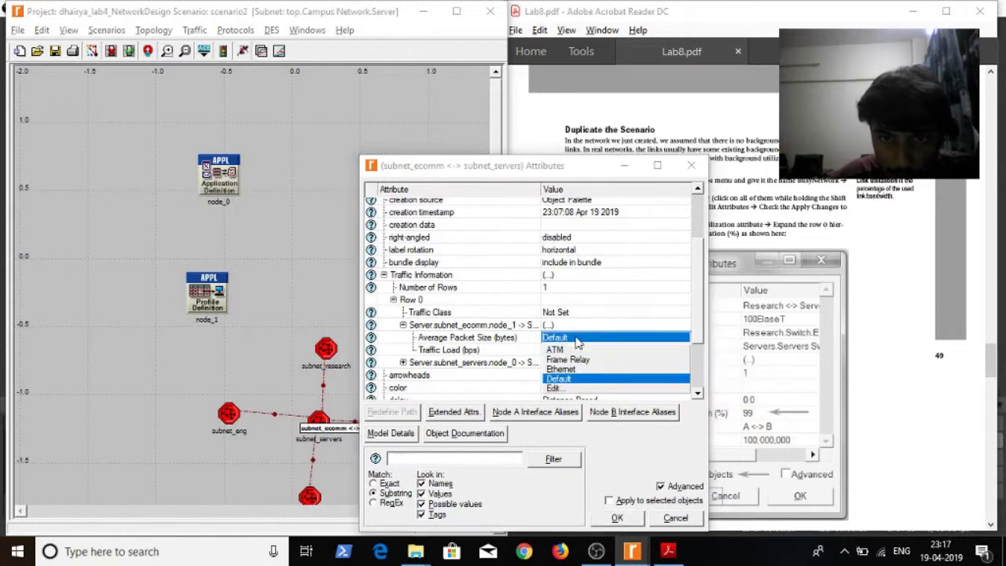
click(562, 370)
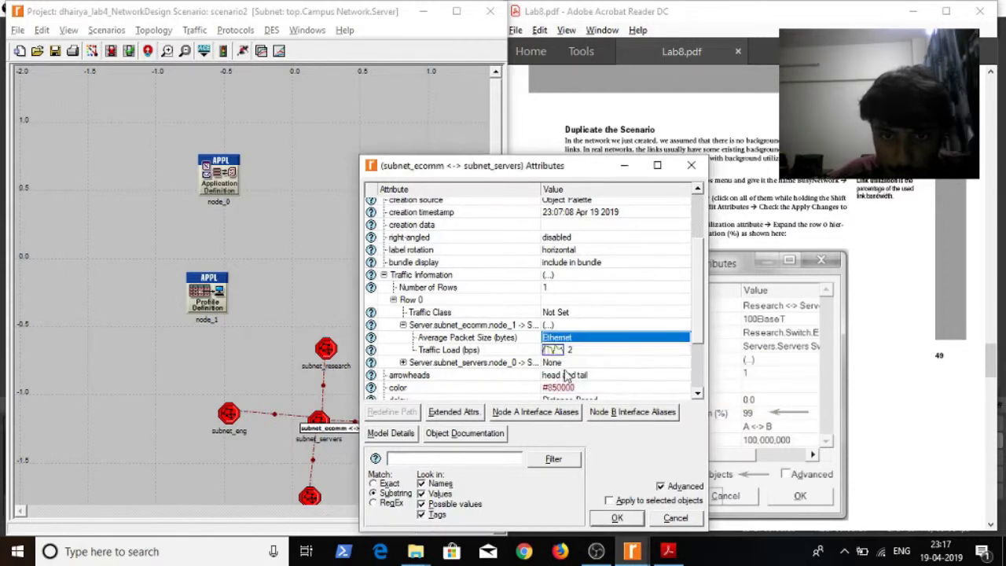
- Create a new traffic load profile named 5 for that traffic direction
click(558, 350)
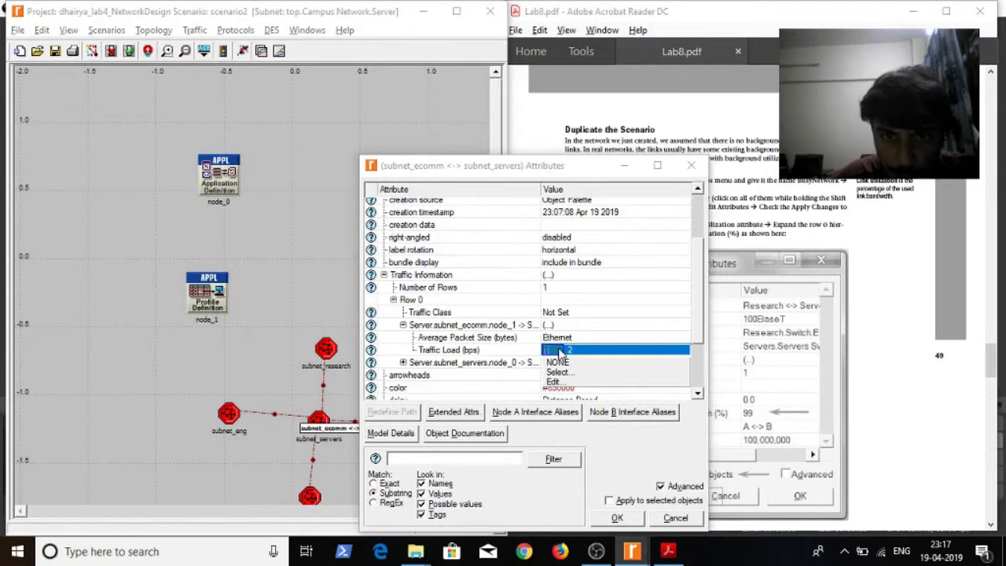
click(555, 381)
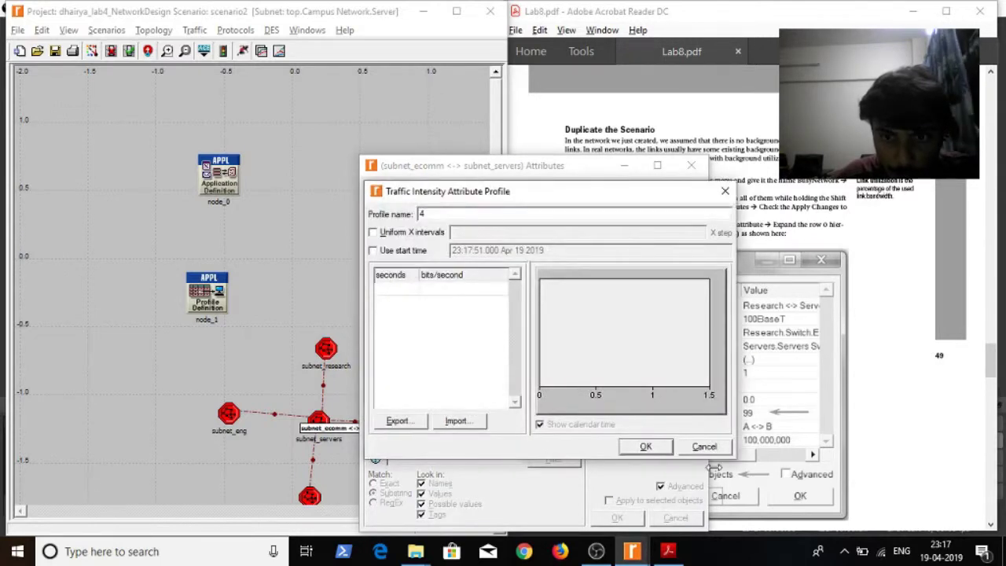
click(704, 446)
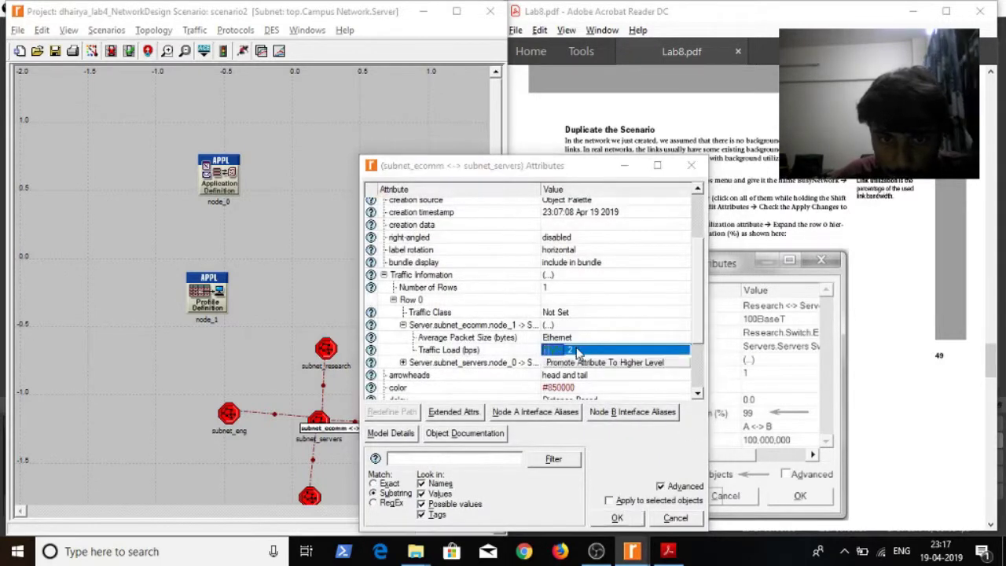
click(572, 351)
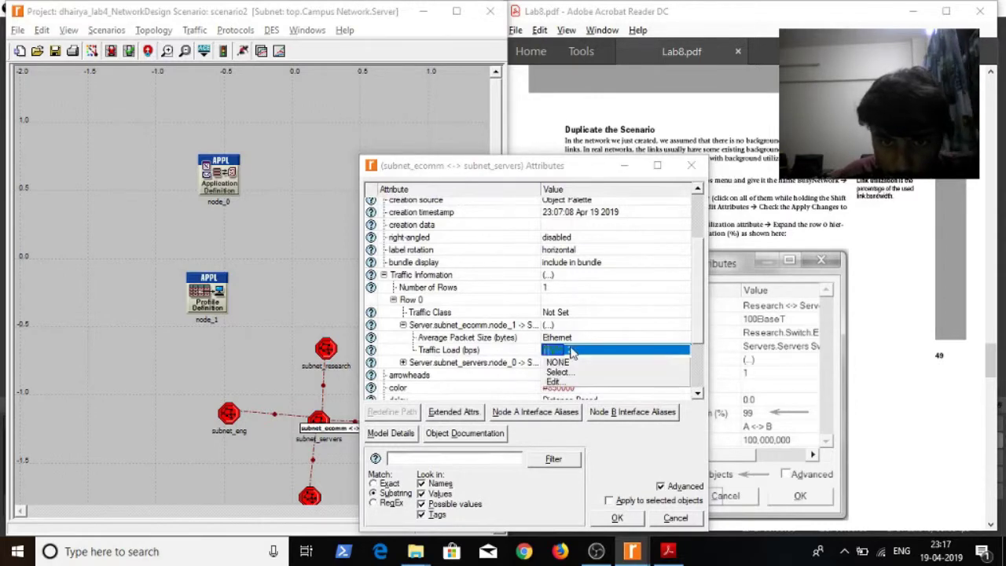
click(558, 381)
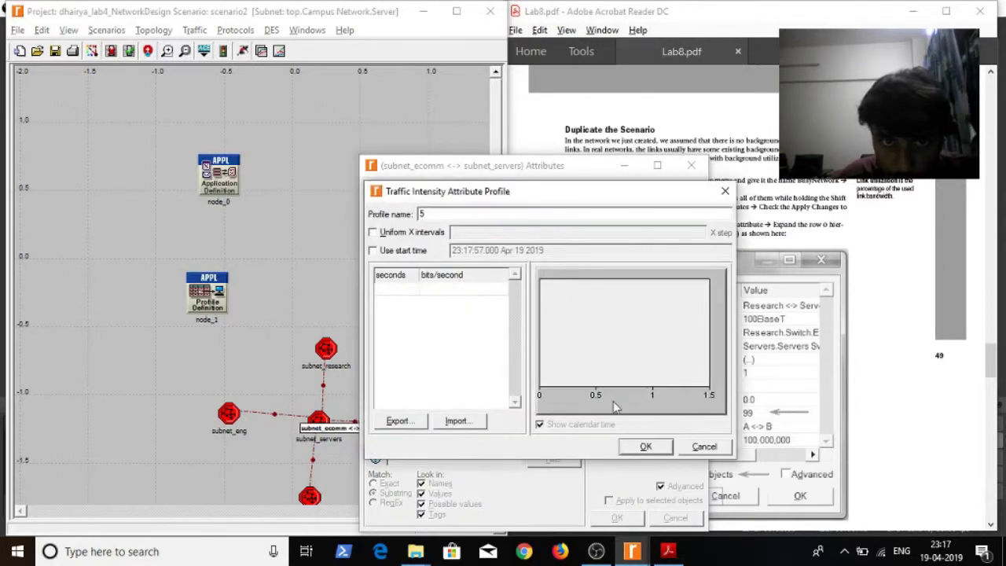
click(645, 446)
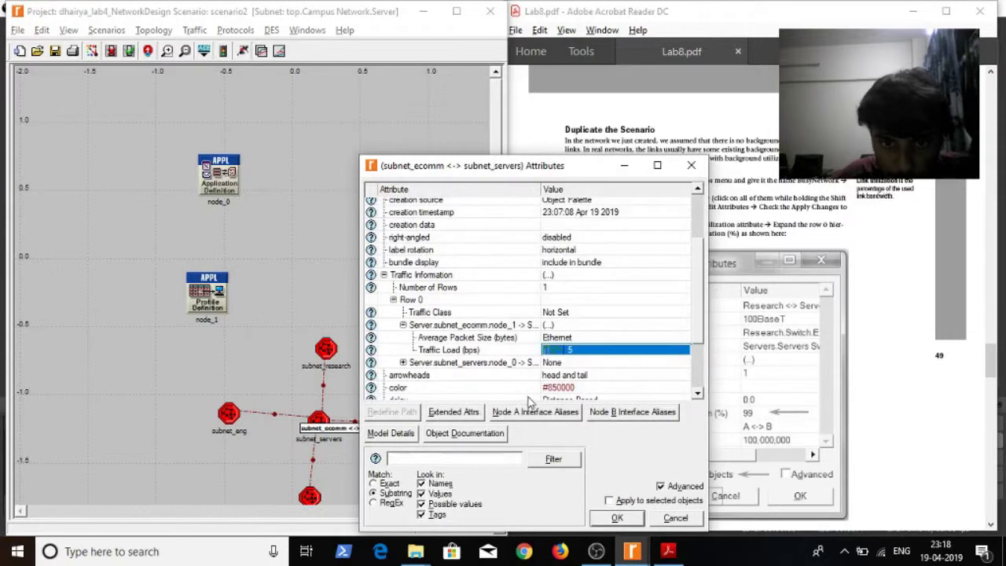
- Enlarge the Attributes dialog, widen its columns, and expand the servers-to-ecomm direction
drag(526, 158, 496, 89)
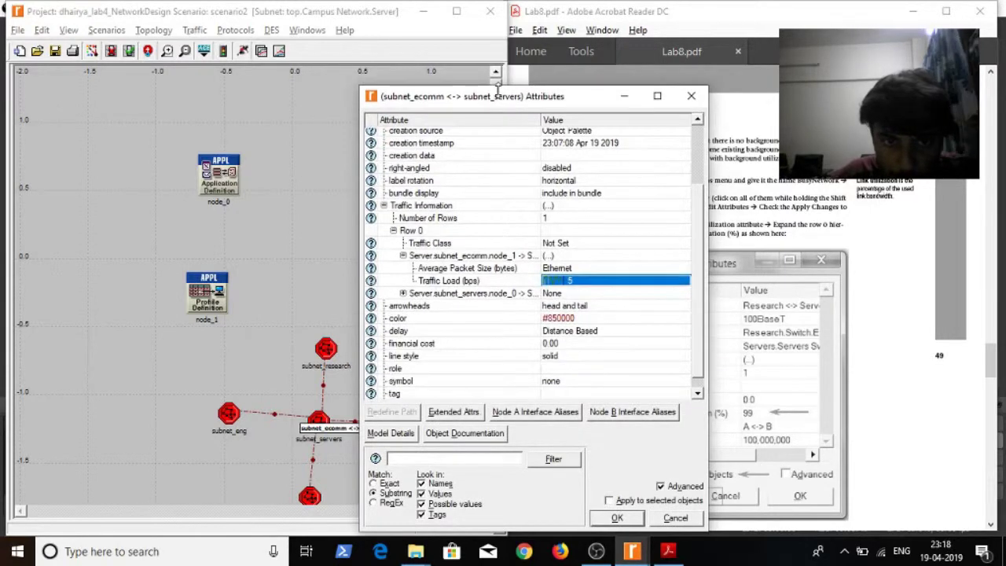
click(403, 293)
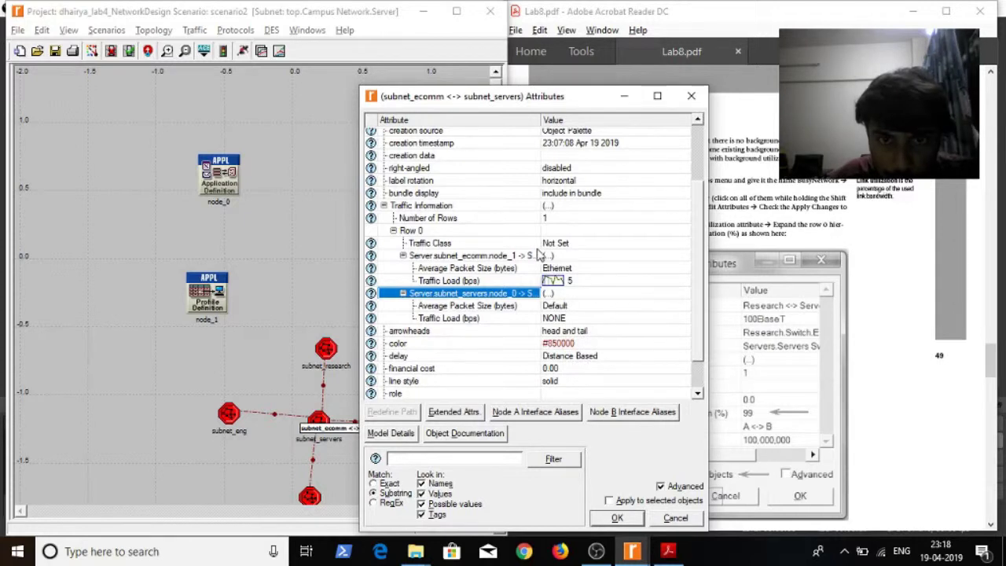
drag(539, 249, 611, 243)
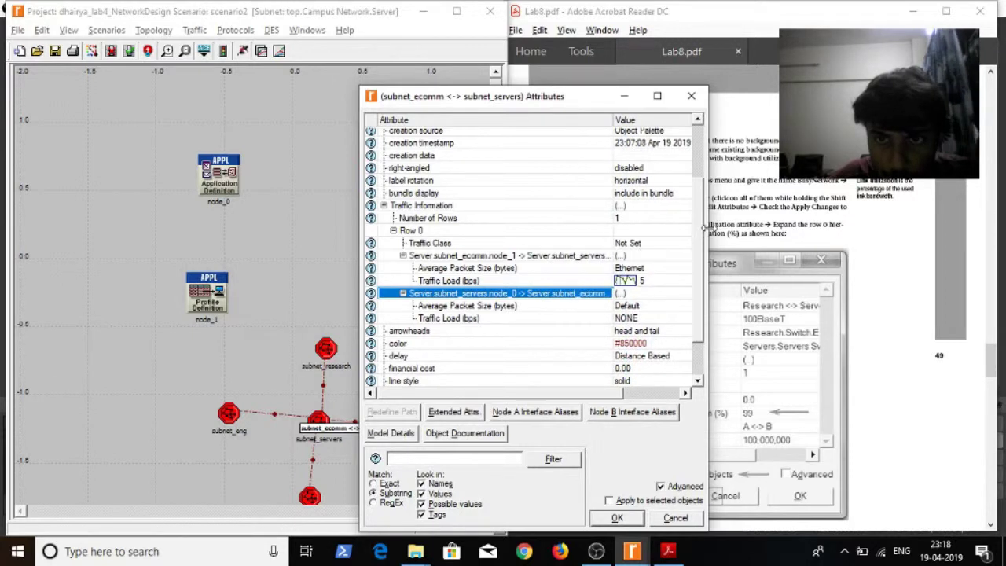
drag(705, 228, 863, 196)
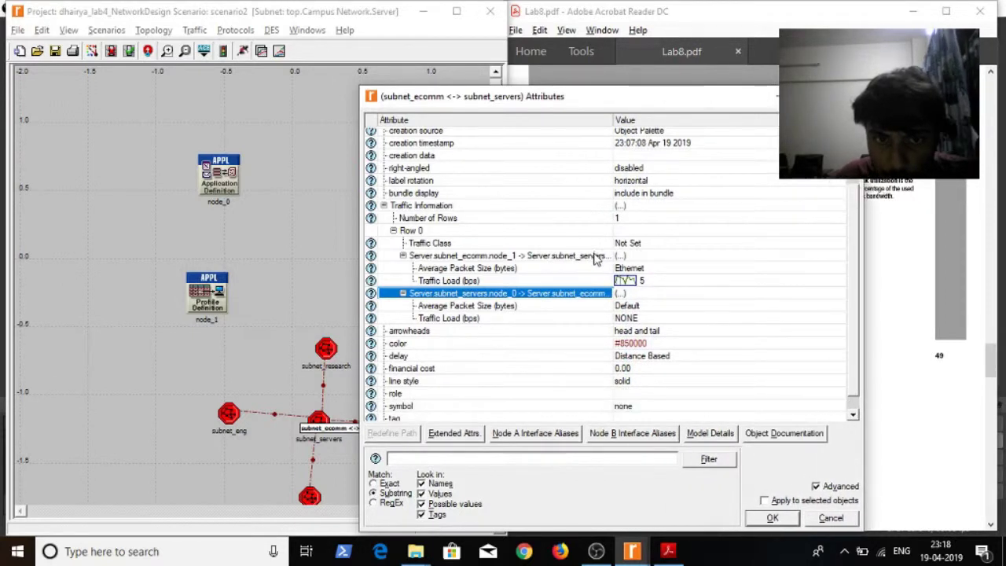
drag(611, 261, 684, 249)
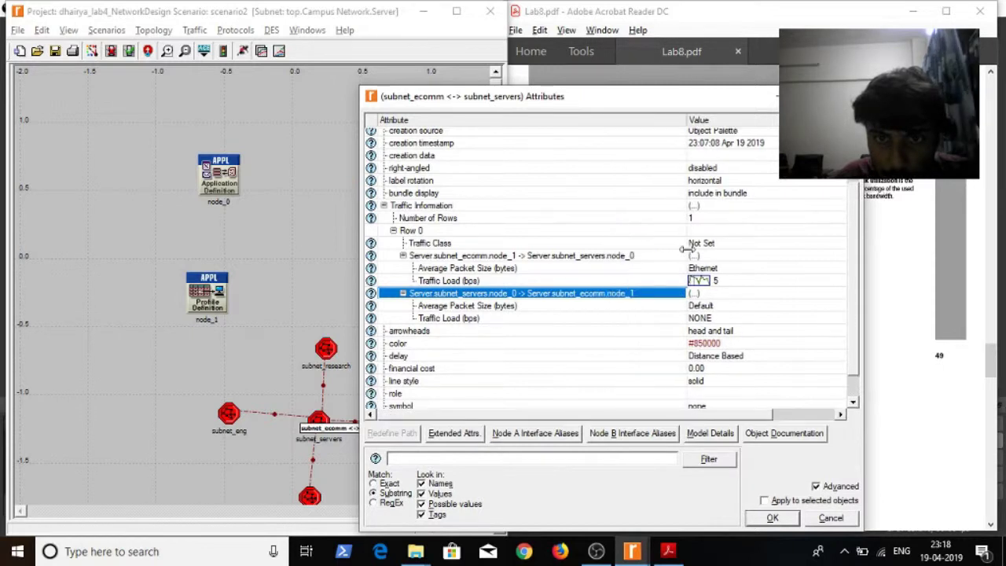
- Set Traffic Load to demand_profiles T3_1hour_bps and apply the link attribute changes
click(714, 282)
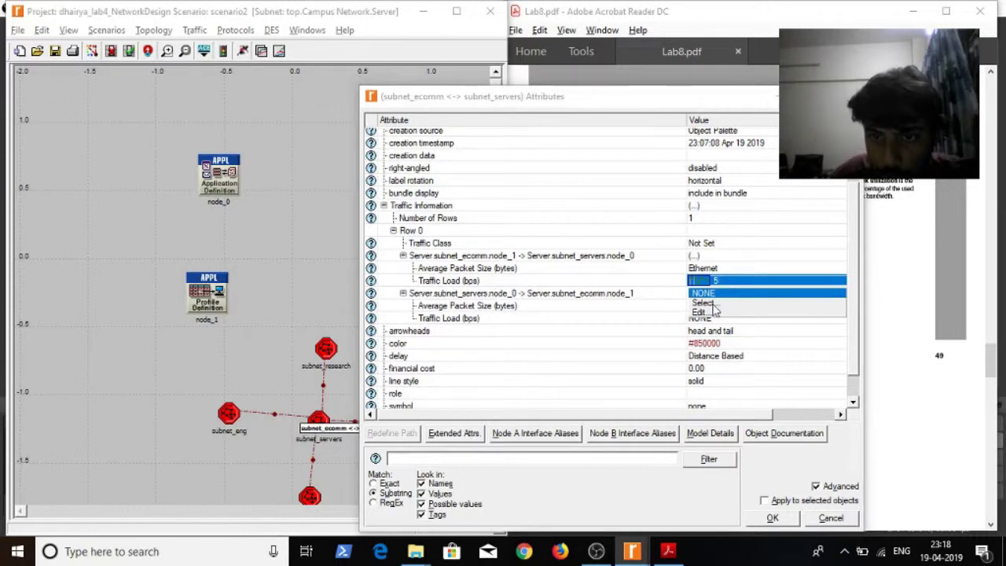
click(703, 303)
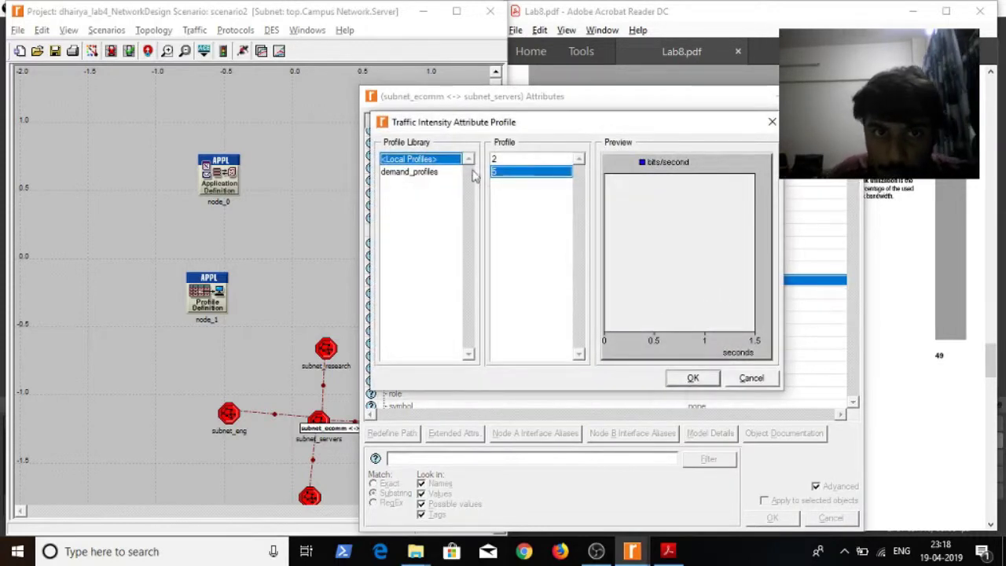
click(453, 173)
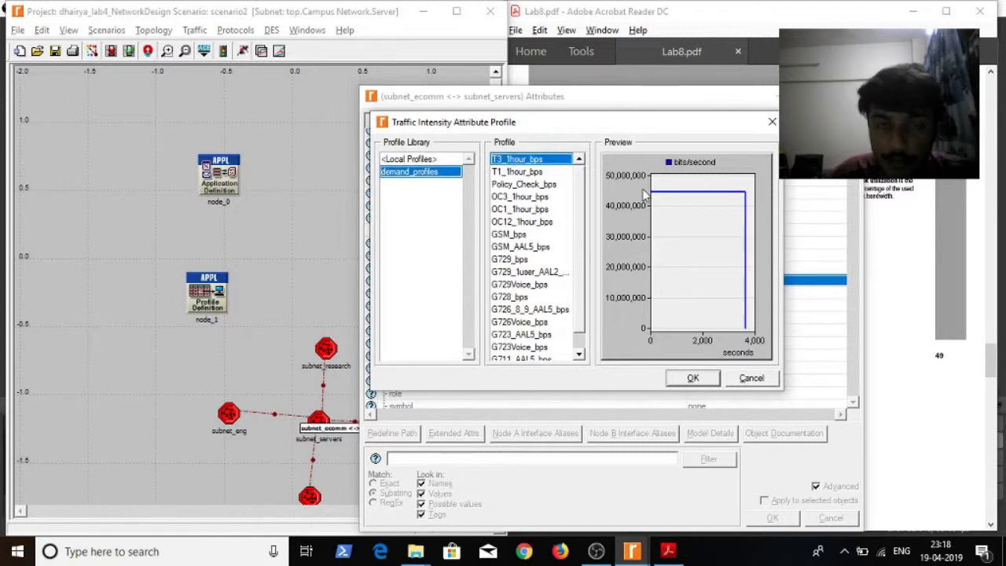
click(693, 379)
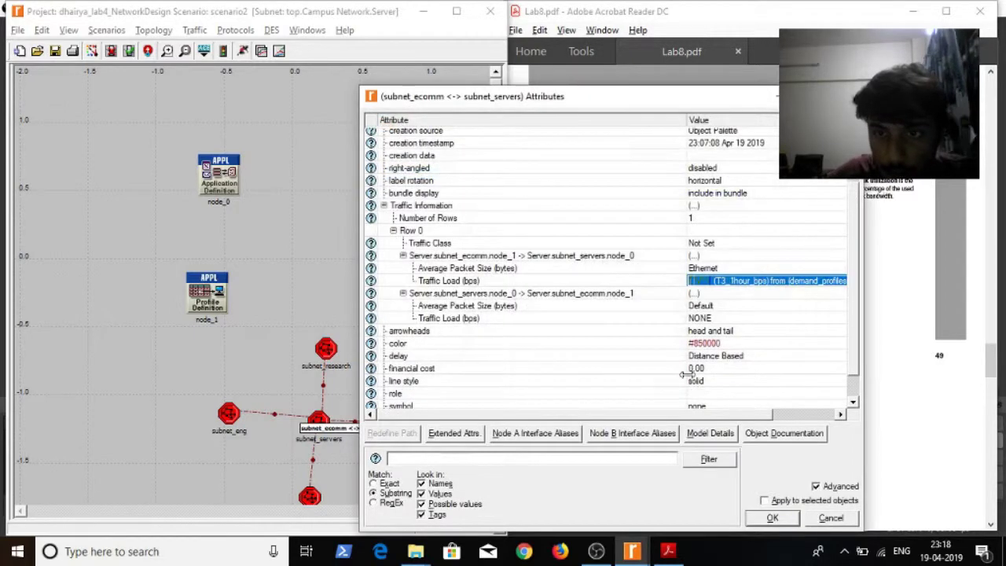
click(754, 281)
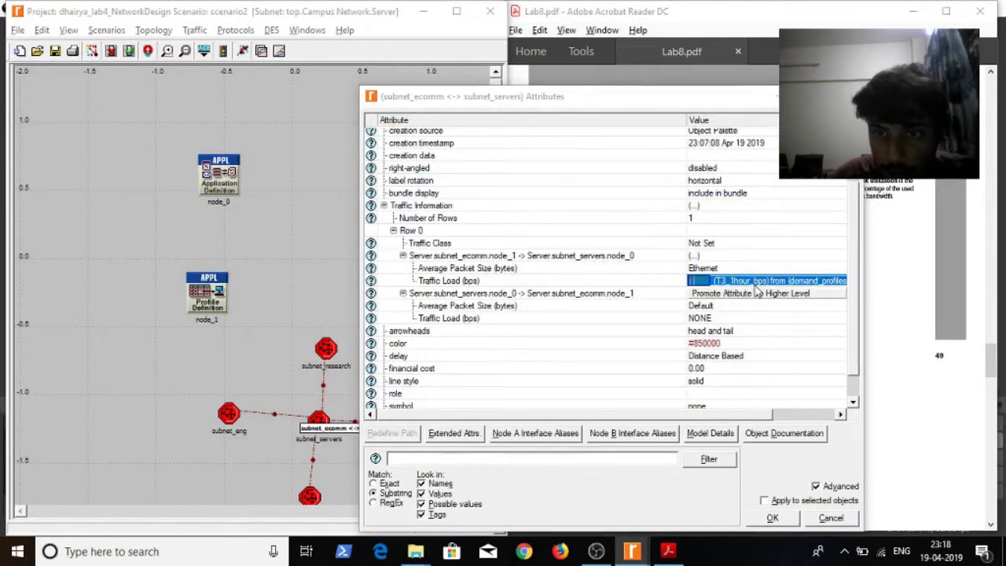
click(771, 517)
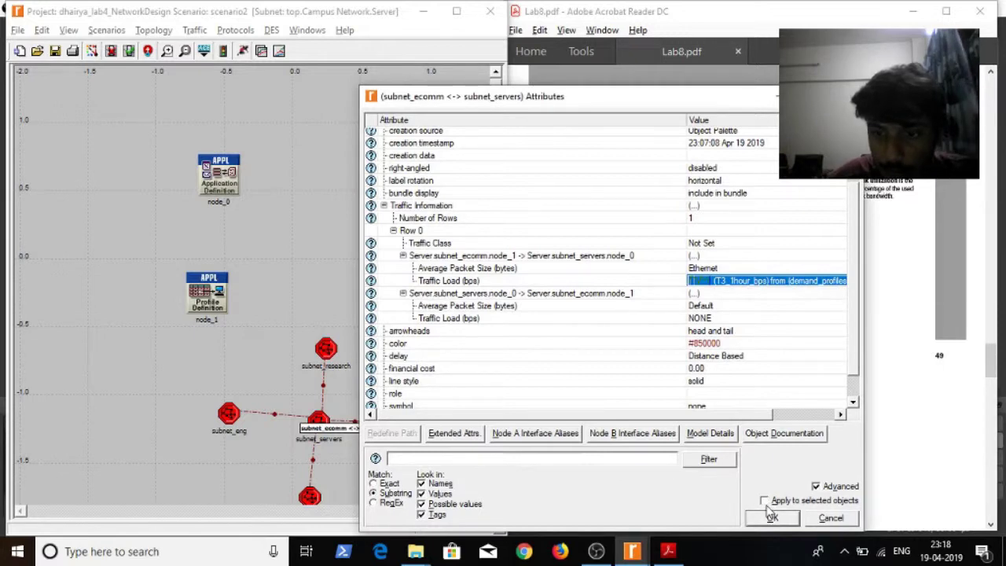
click(772, 516)
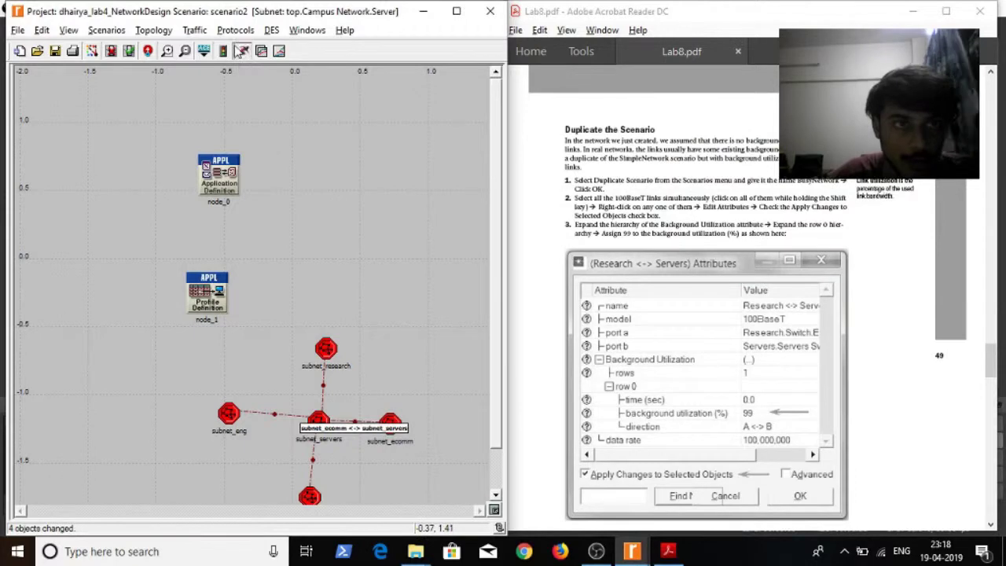
- Run scenario2's 1,800-second simulation and open its results
click(240, 51)
key(Return)
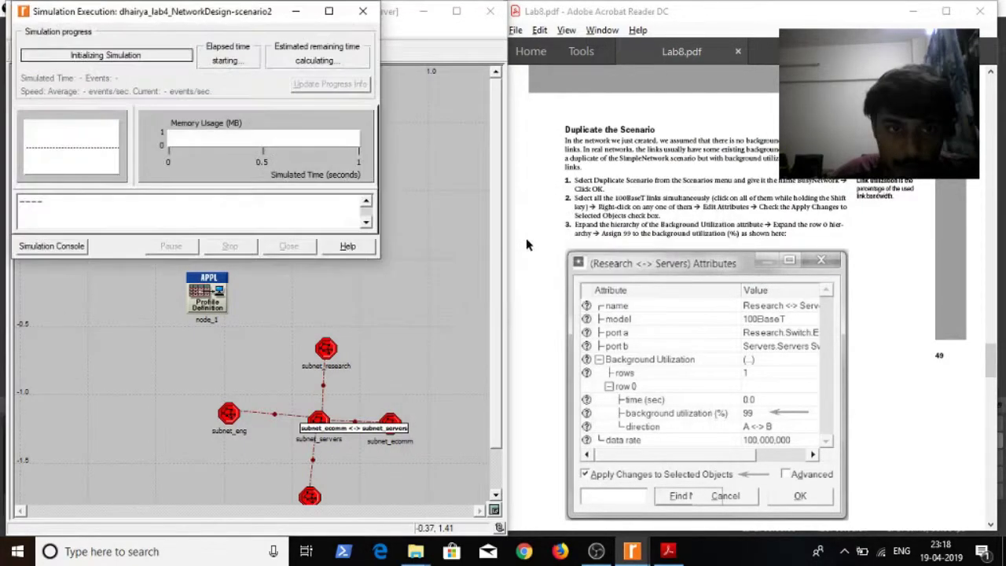
drag(381, 196, 449, 200)
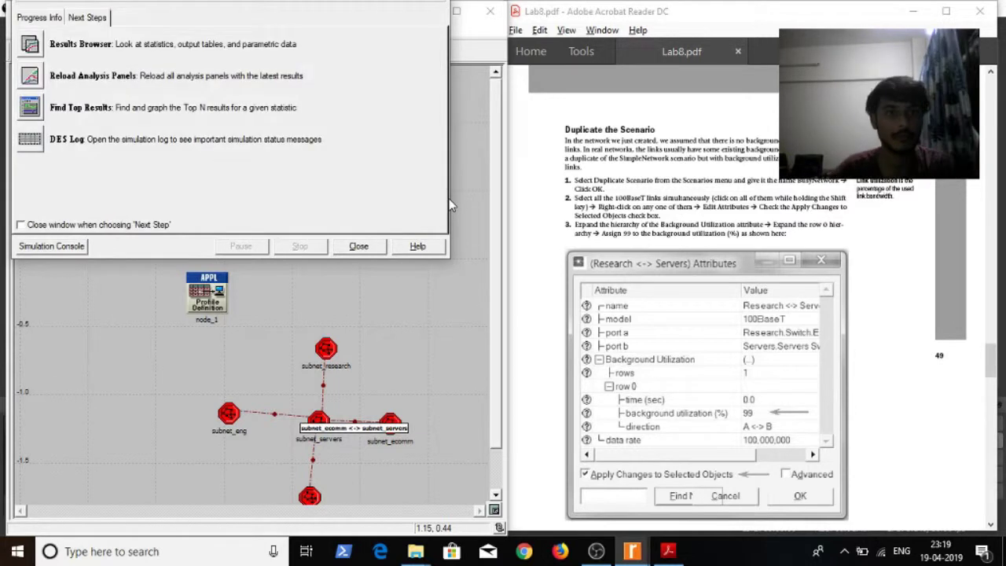
click(32, 45)
- Plot HTTP Page Response Time for Current Project results, adding scenario1 alongside scenario2
click(67, 294)
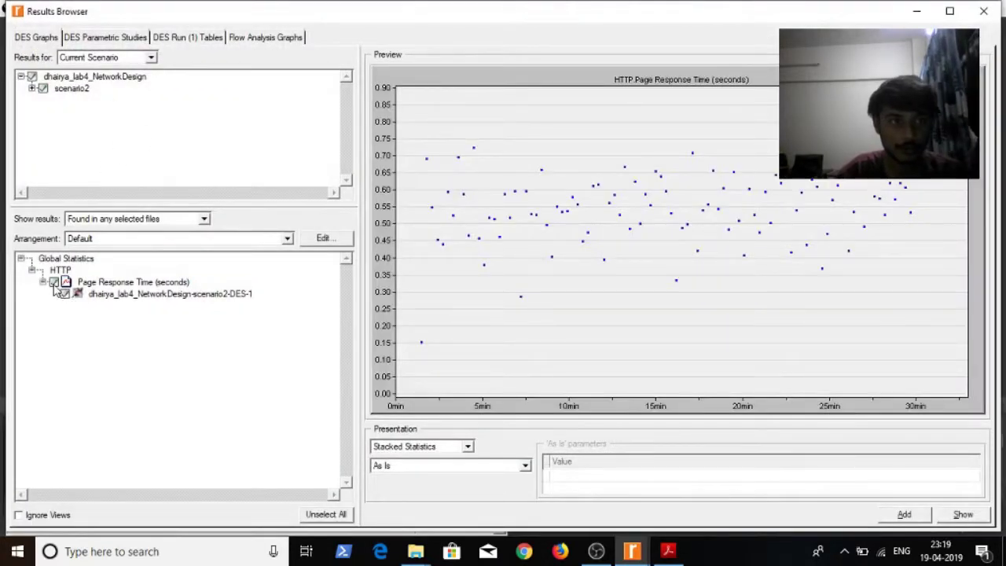
click(117, 57)
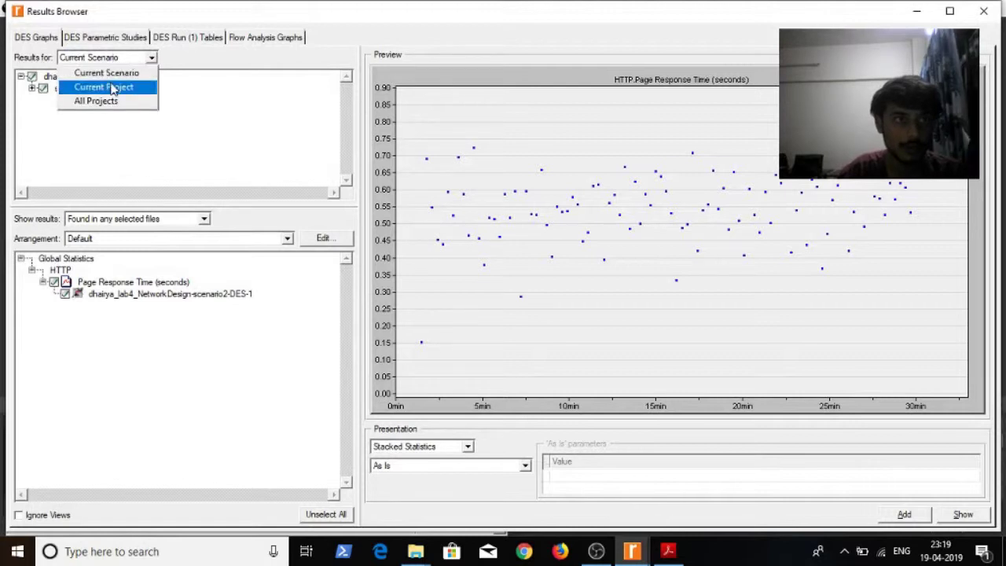
click(110, 86)
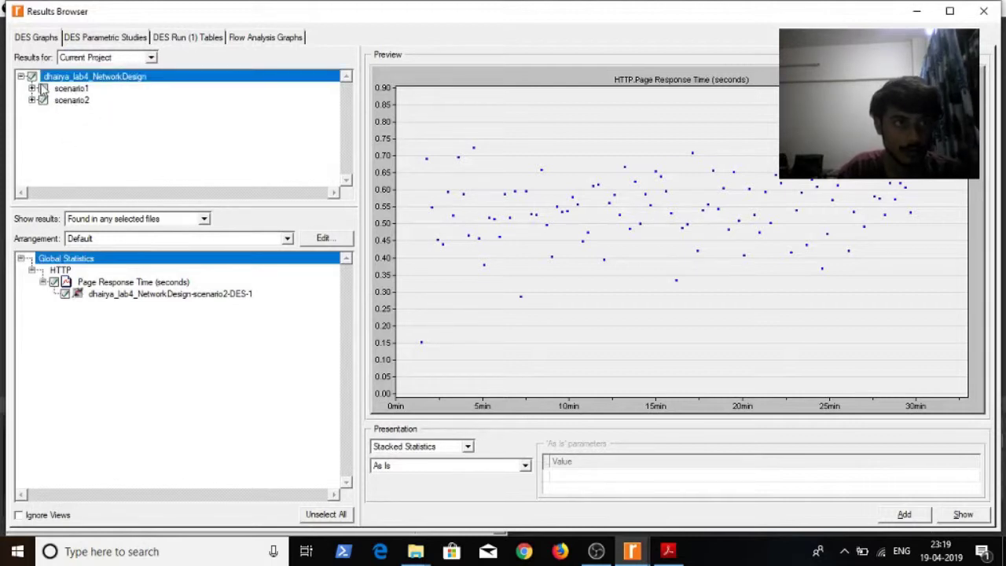
click(43, 88)
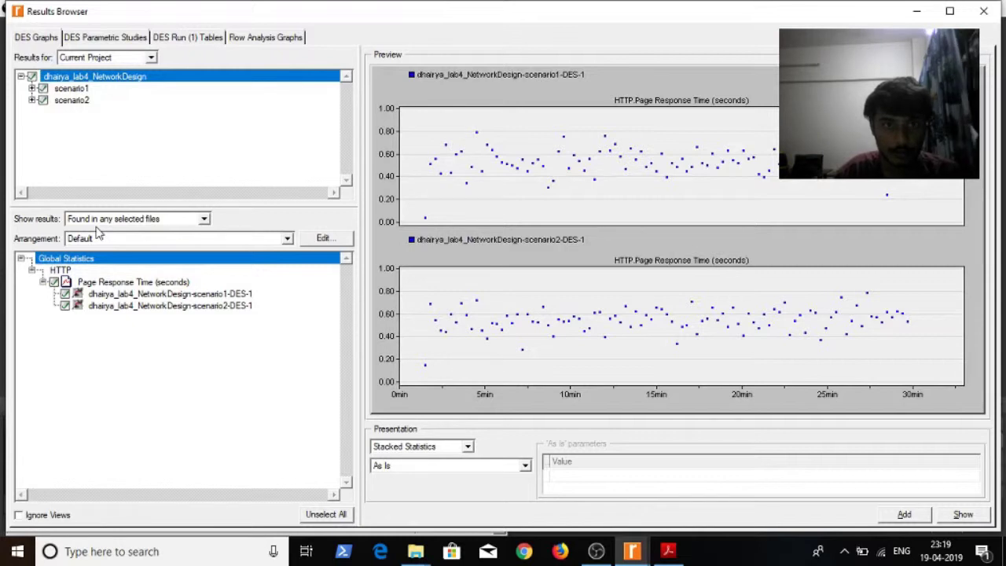
- Overlay both scenarios with the average filter, then close the Results Browser
click(425, 448)
click(420, 463)
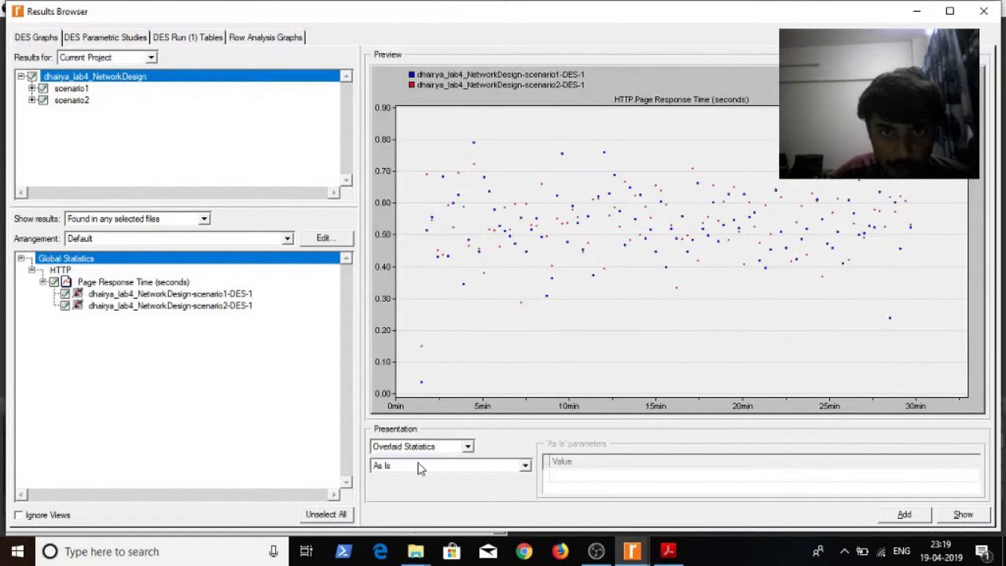
click(436, 466)
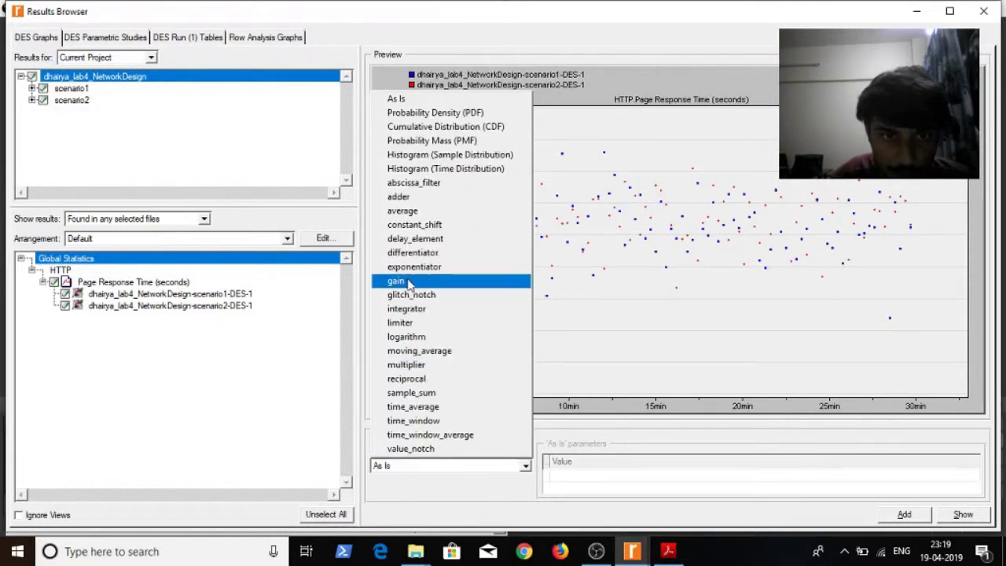
click(426, 212)
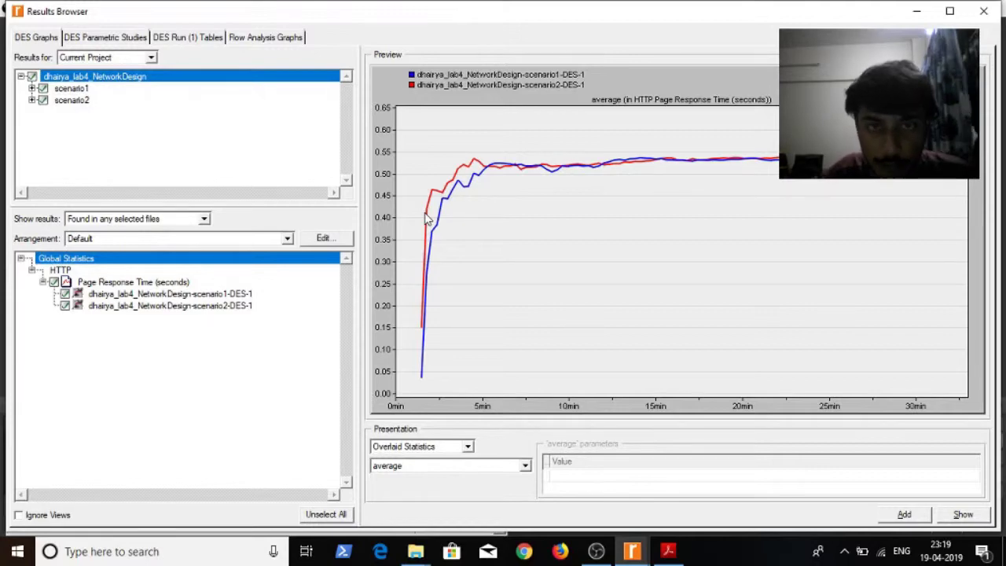
click(982, 17)
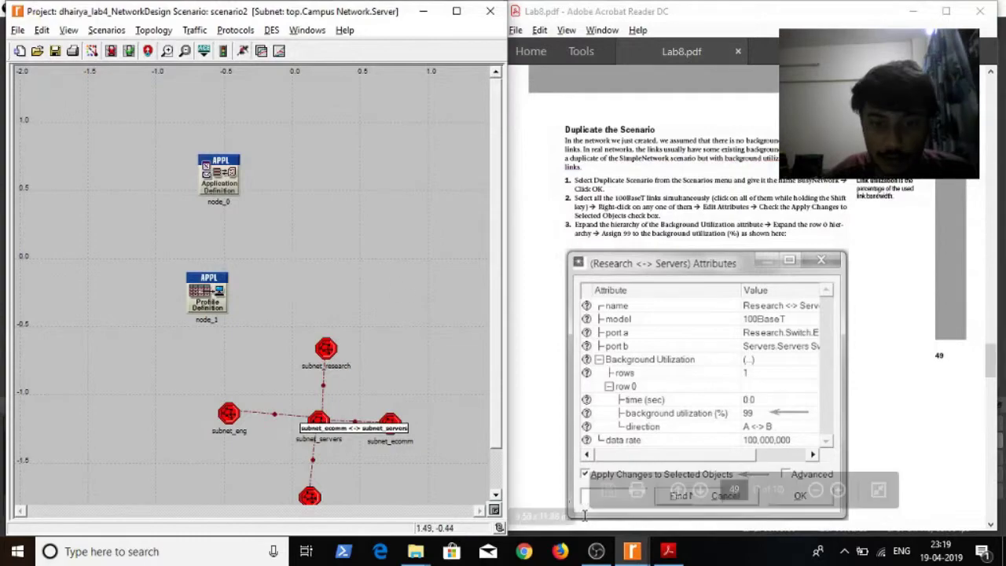